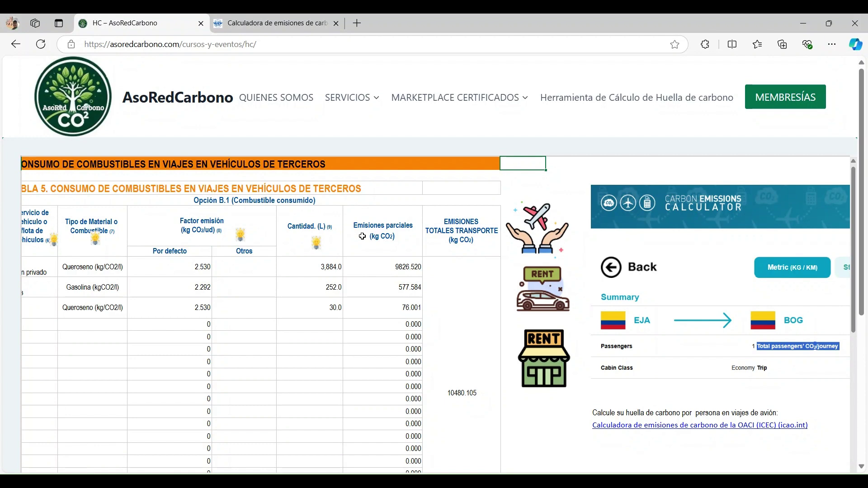
Open the organization information section and enter 7112 as the company's CIIU code
scroll(159, 235, "left", 4)
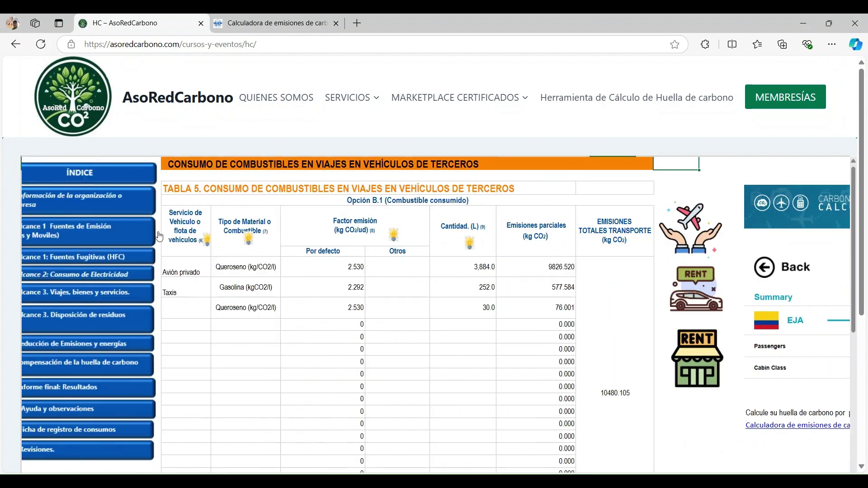
left_click(98, 204)
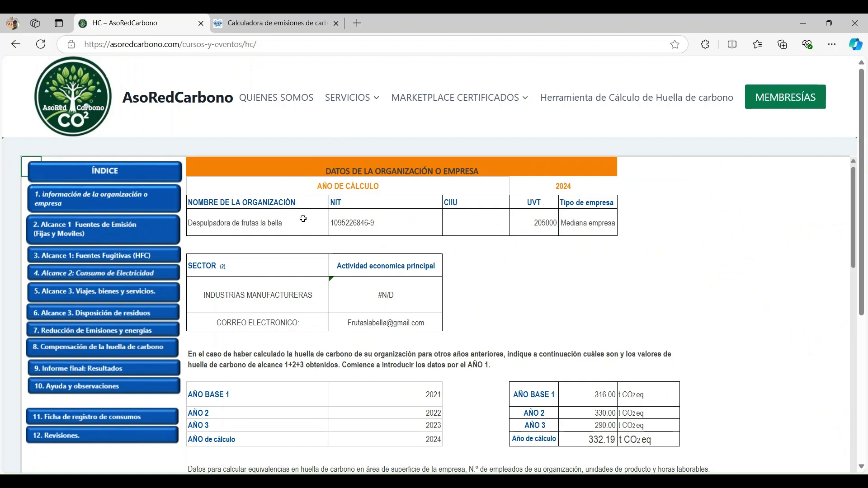
left_click(464, 223)
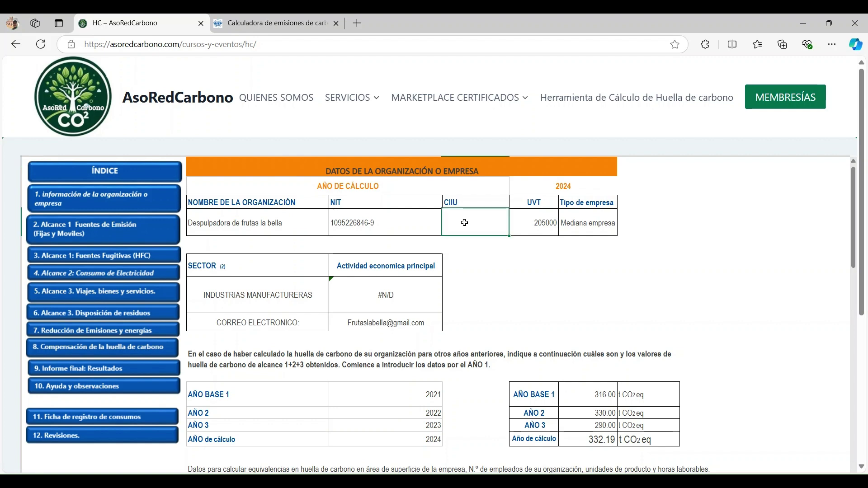
type("7112")
key("Return")
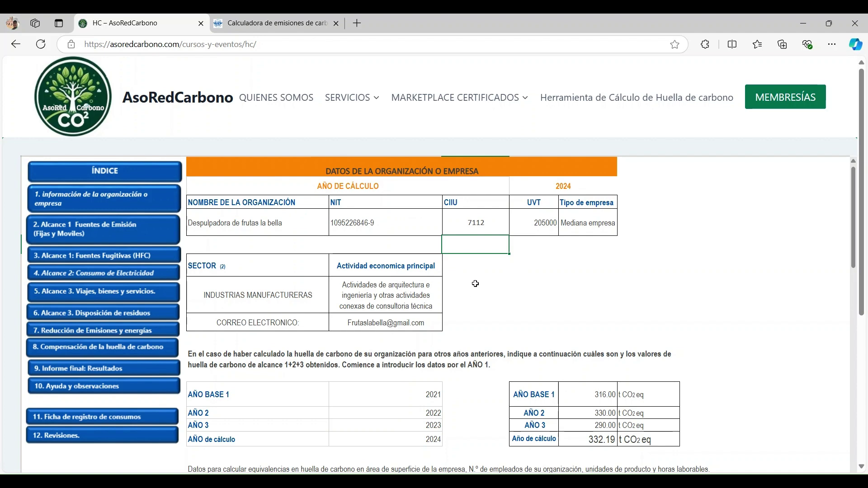
Change the company's CIIU code to 0001 in the organization data table
left_click(482, 217)
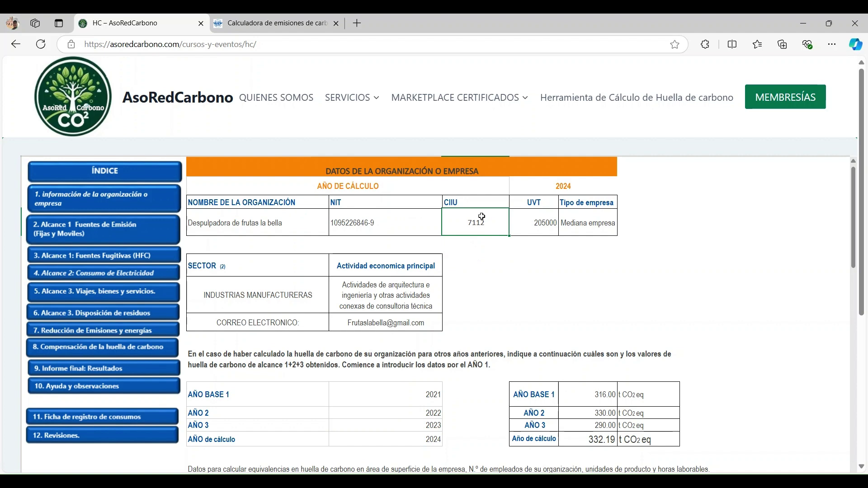
type("01")
key("Return")
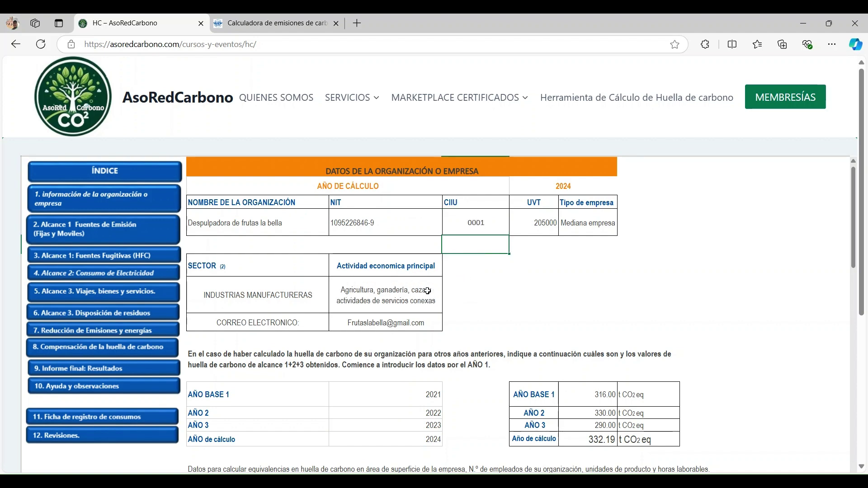
Examine the available sector options for the organization without changing the selection
left_click(318, 288)
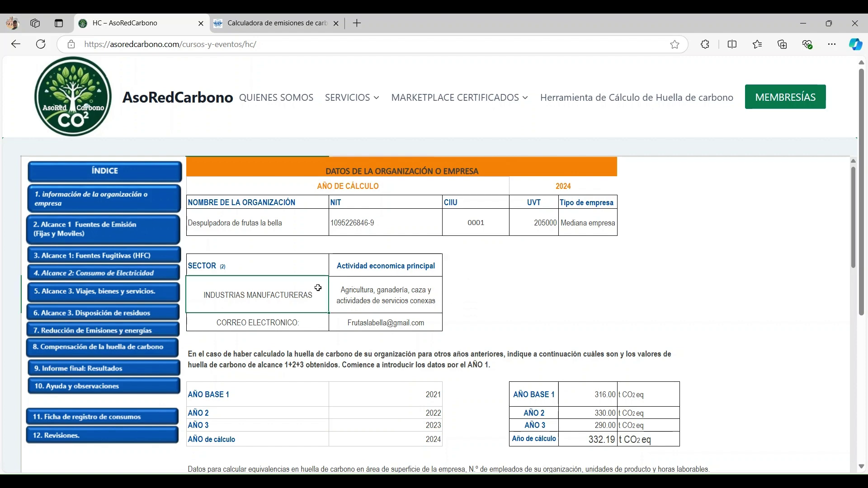
left_click(335, 283)
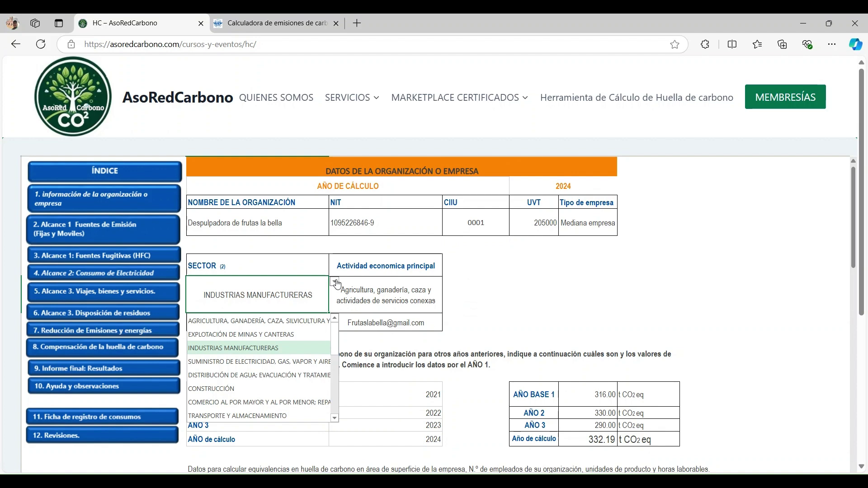
left_click(335, 283)
scroll(452, 267, "down", 1)
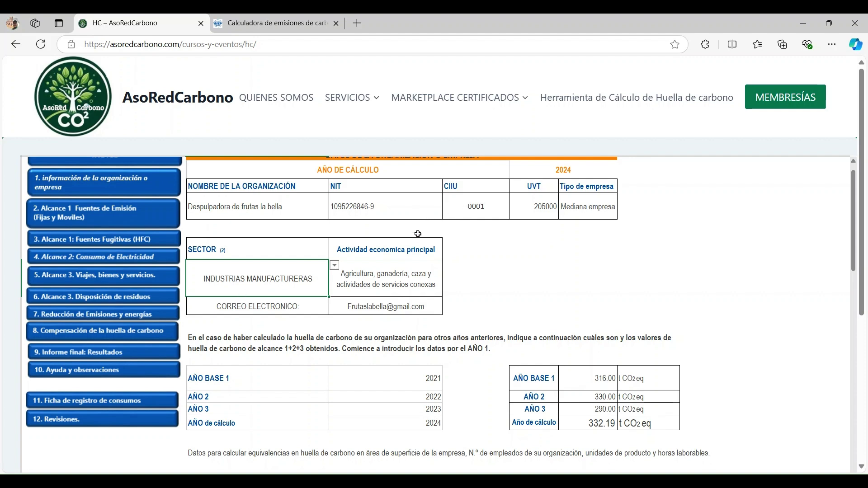
Check the results in the final report section and return to the organization information
left_click(124, 353)
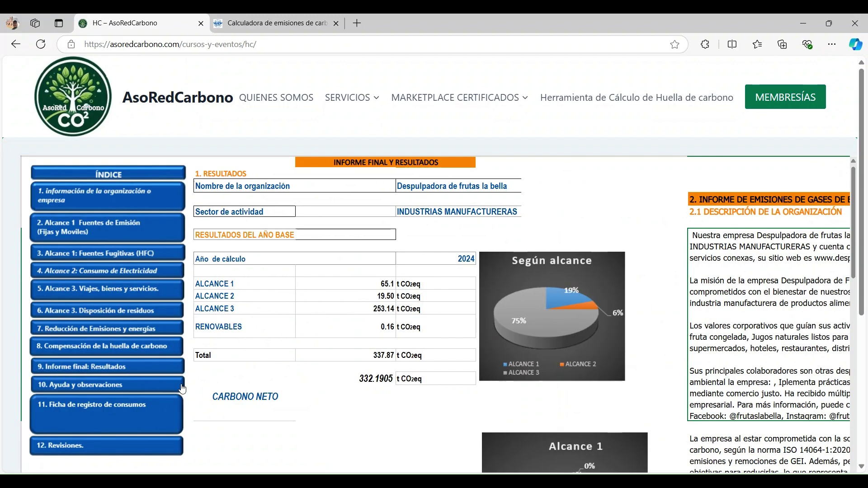
left_click(158, 203)
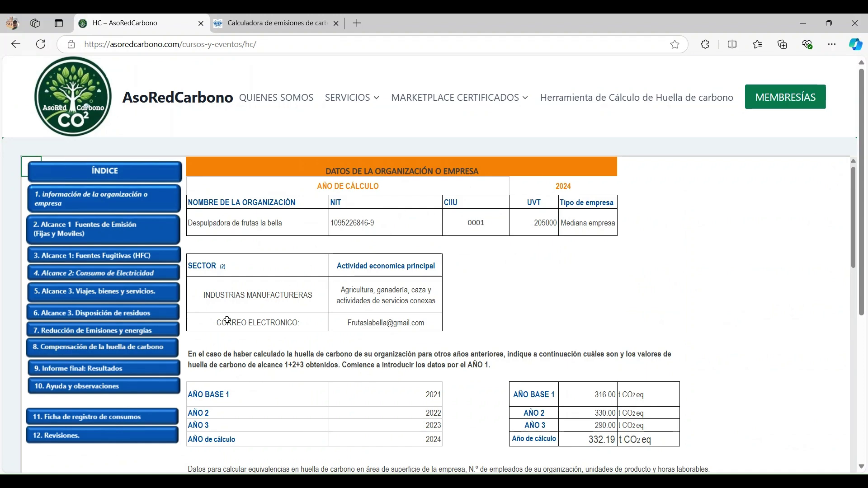
Examine the base year, comparison years and calculation year together with their carbon footprint values
scroll(227, 320, "down", 3)
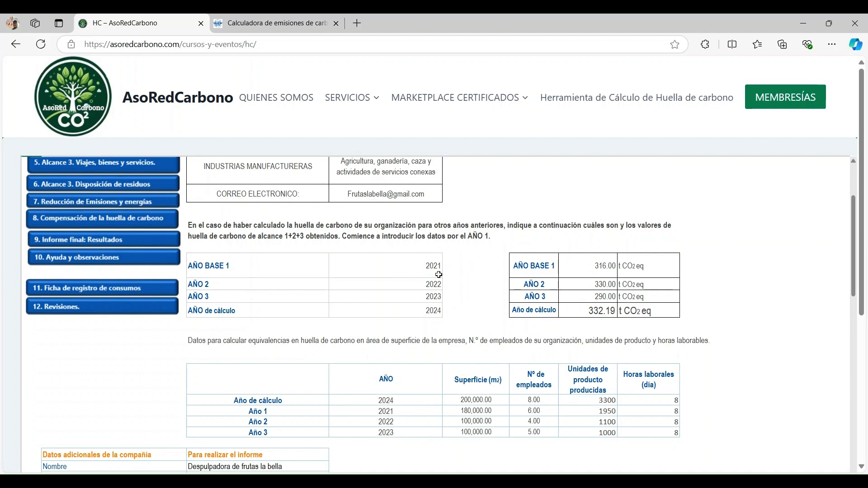
left_click(424, 266)
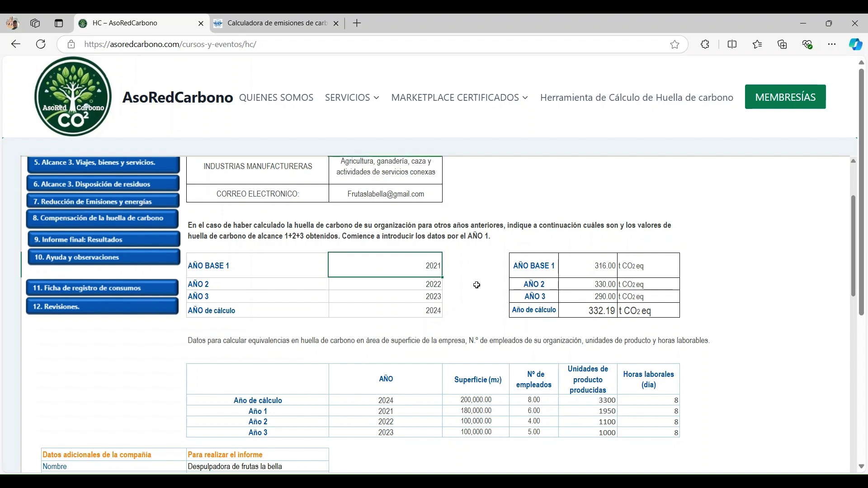
left_click(404, 314)
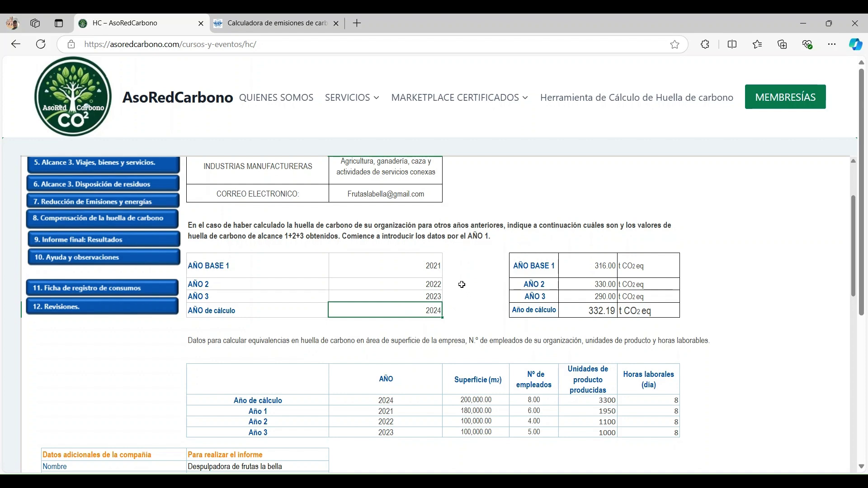
left_click(600, 274)
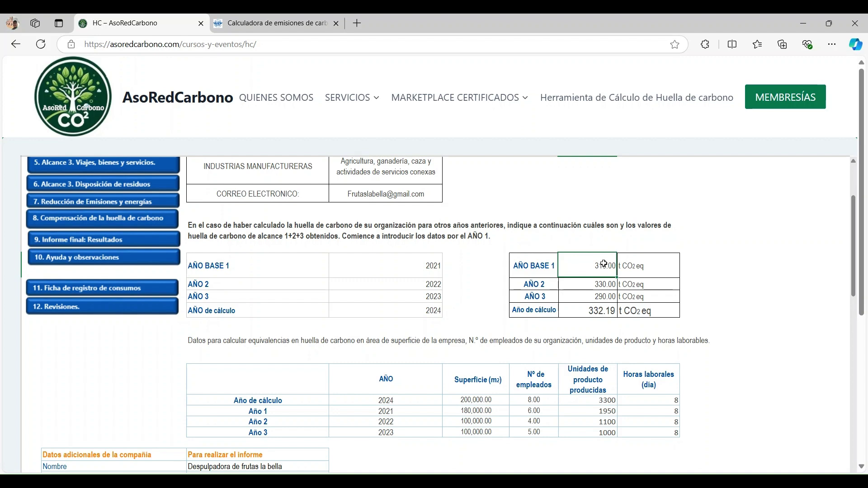
left_click(576, 284)
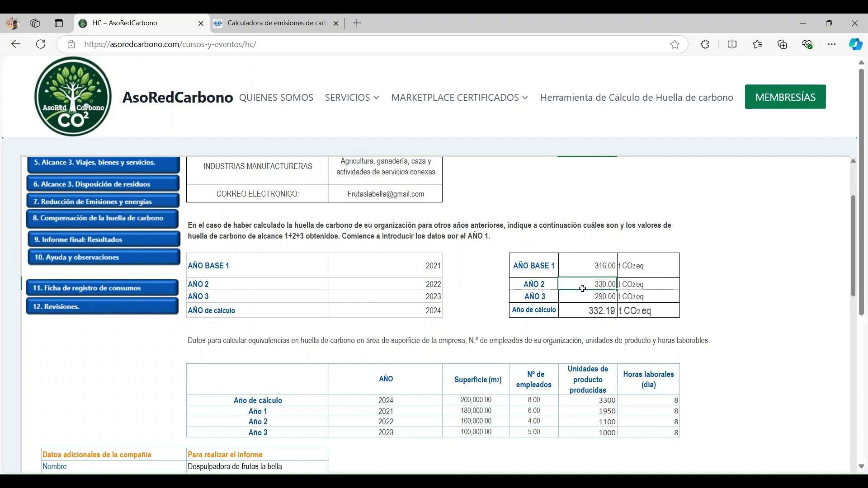
left_click(593, 312)
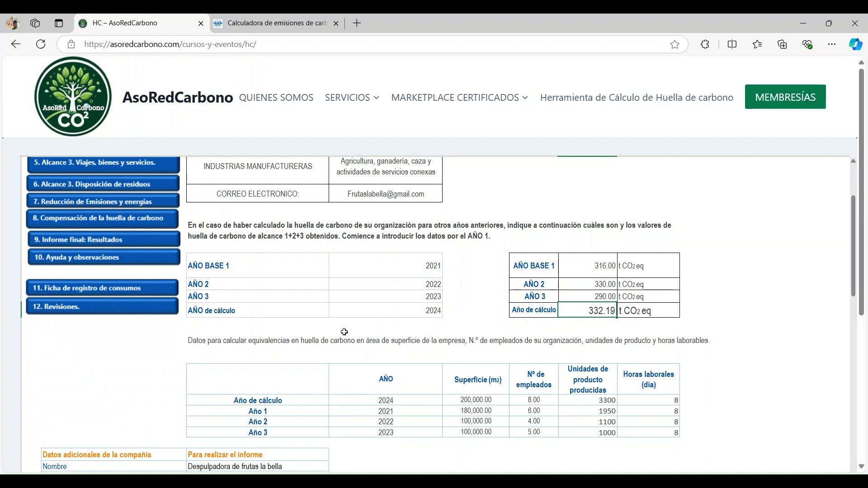
Review the equivalence data by year and the additional company data used for the report
scroll(342, 332, "down", 3)
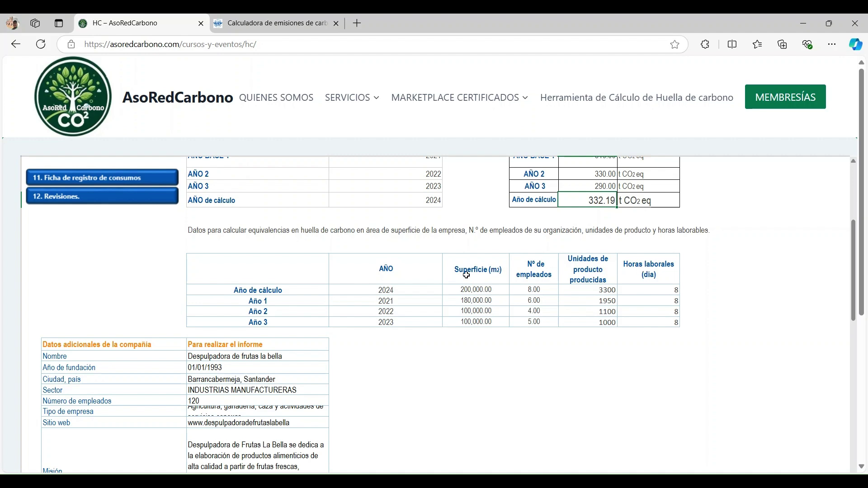
scroll(337, 303, "down", 1)
scroll(338, 303, "down", 1)
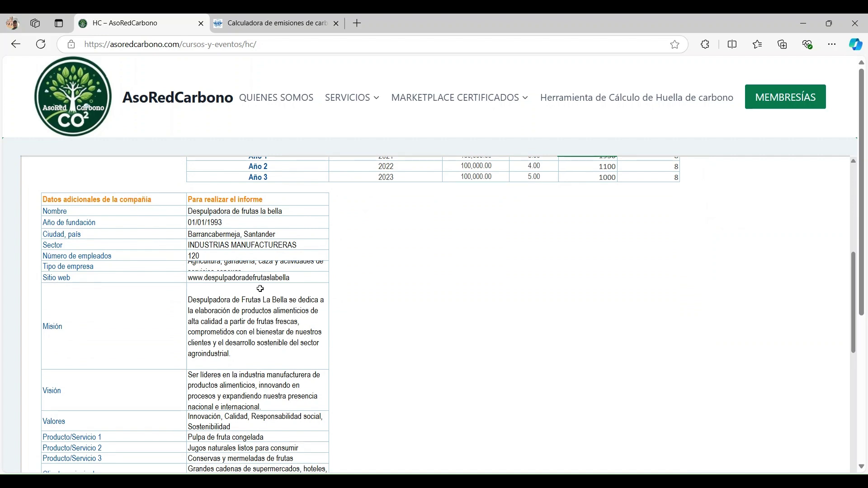
scroll(260, 293, "down", 1)
scroll(260, 292, "down", 3)
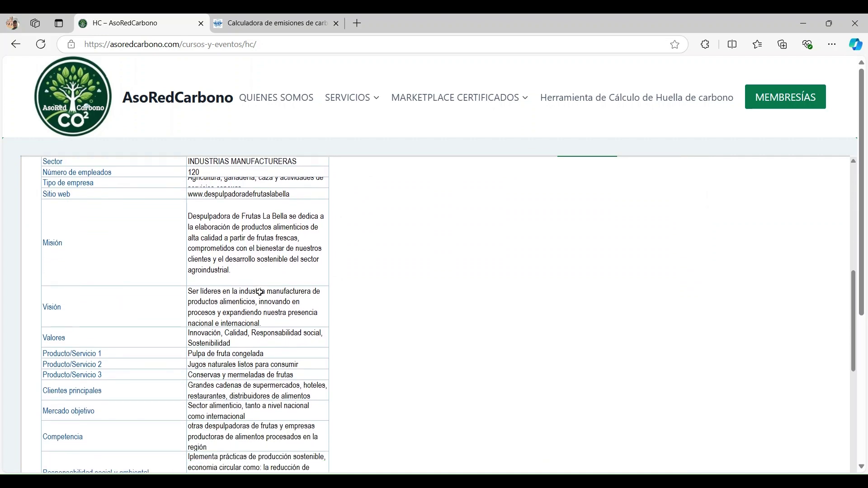
scroll(260, 293, "down", 5)
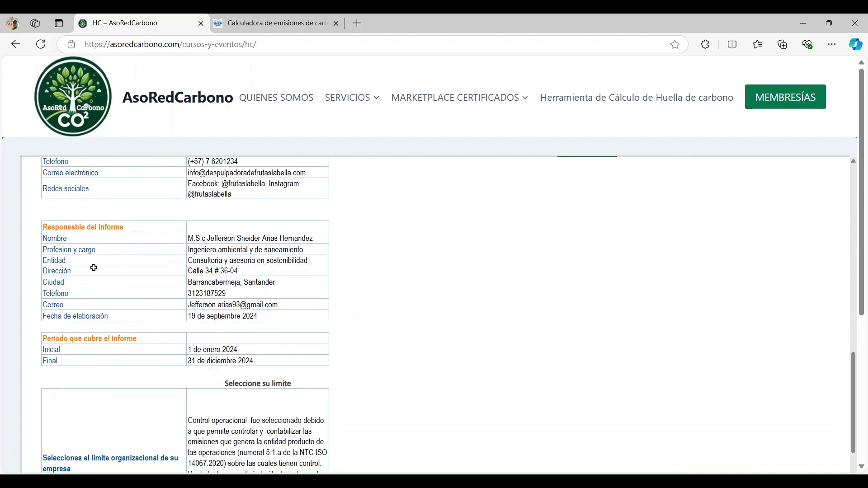
Examine the details of the person responsible for the report and its initial and final period dates
left_click(221, 238)
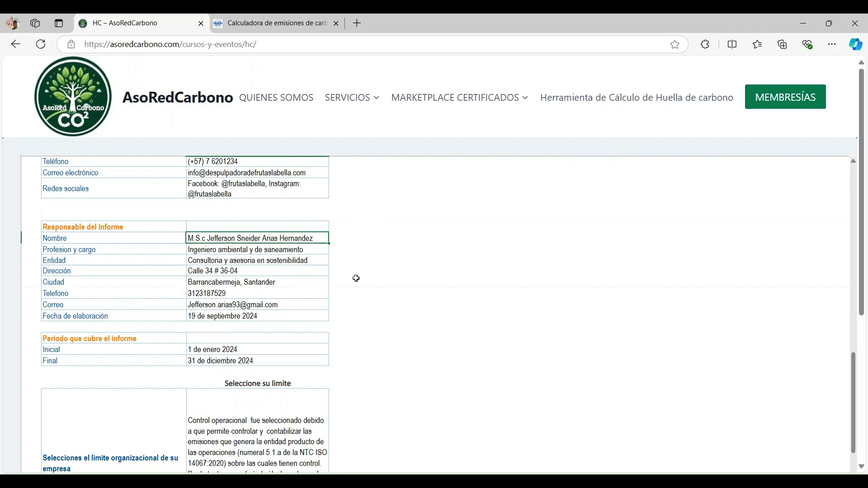
scroll(364, 275, "down", 3)
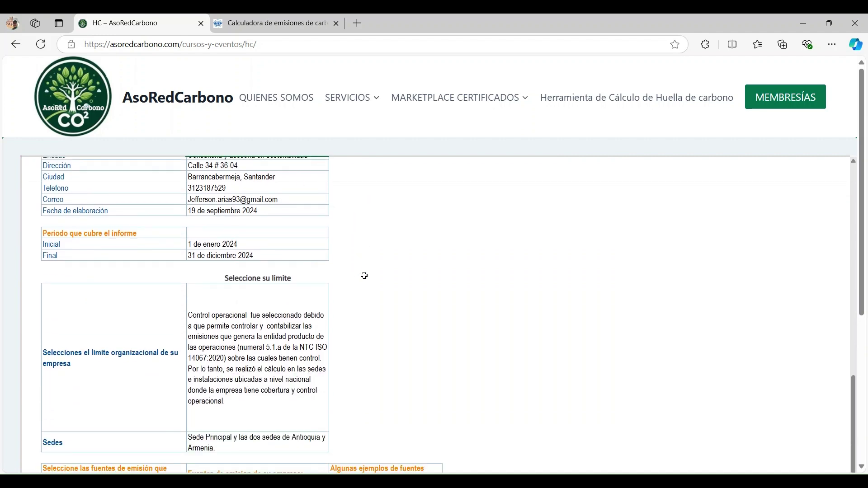
left_click(211, 244)
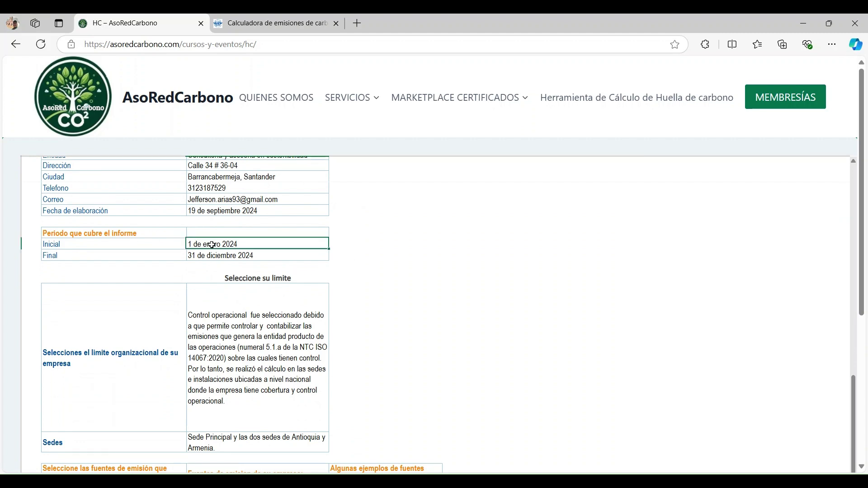
left_click(223, 255)
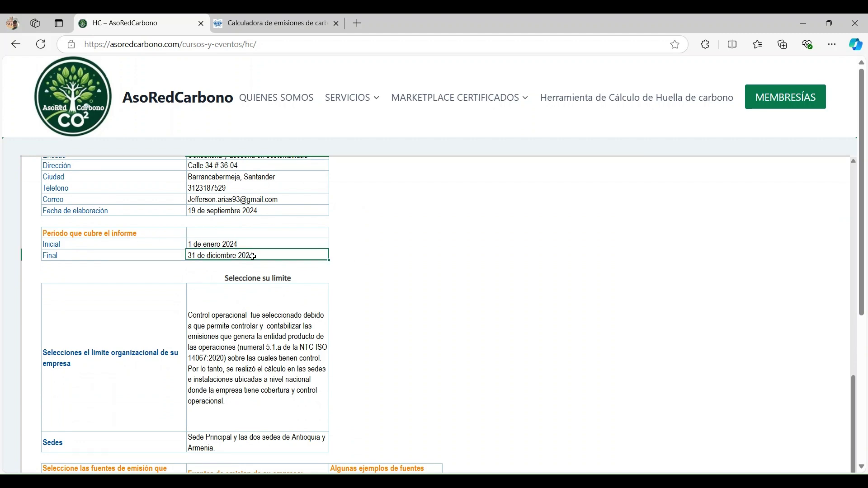
Examine the options for the company's organizational limit and keep the current selection
scroll(359, 254, "down", 3)
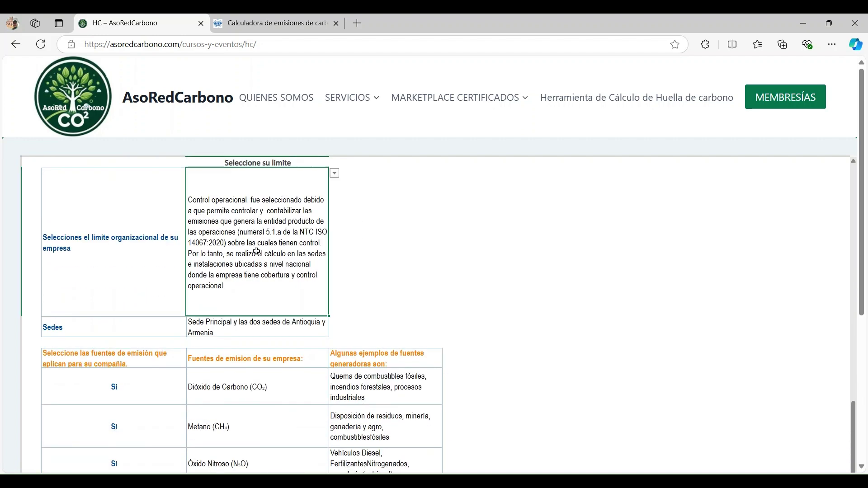
left_click(335, 174)
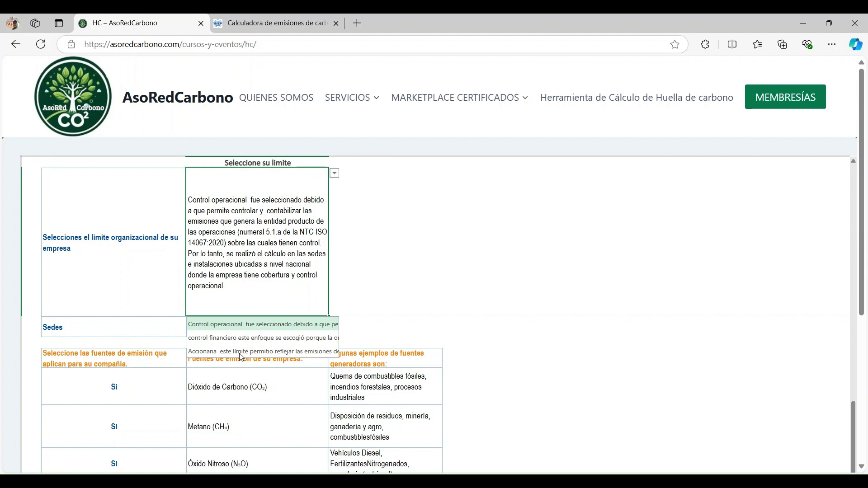
left_click(381, 298)
Examine the emission sources table, including the Si/NO choices for carbon dioxide and the column of example sources
scroll(230, 331, "down", 4)
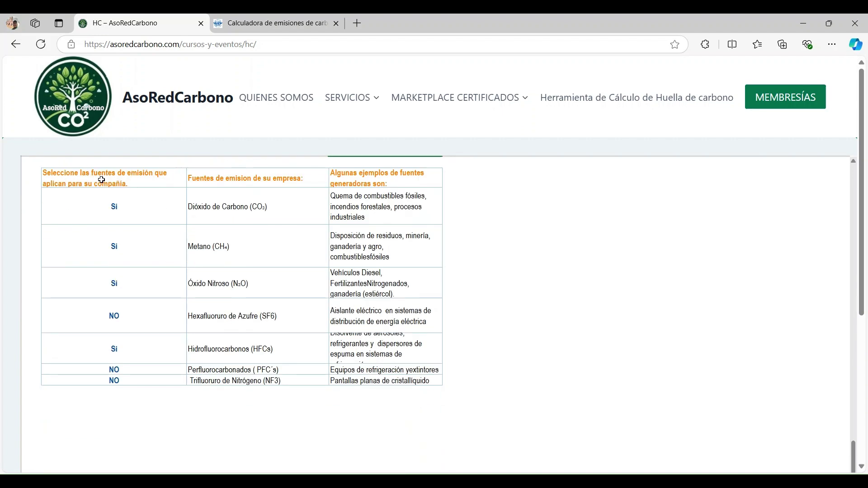
left_click(168, 211)
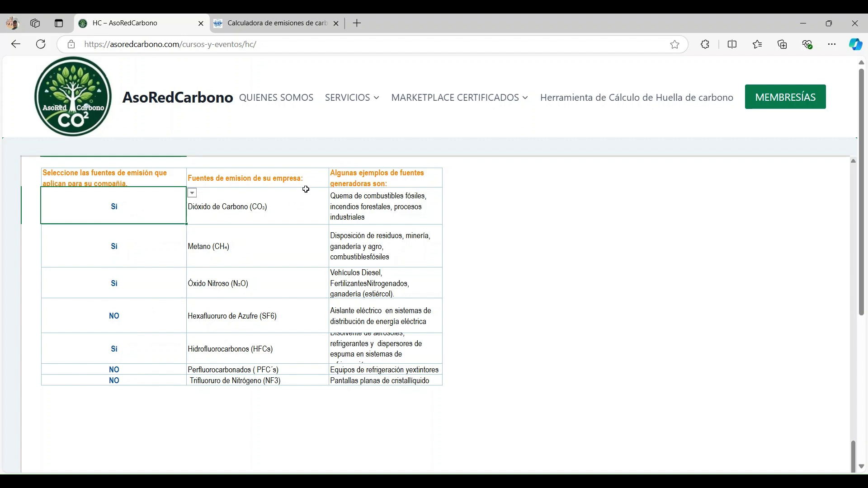
left_click(193, 194)
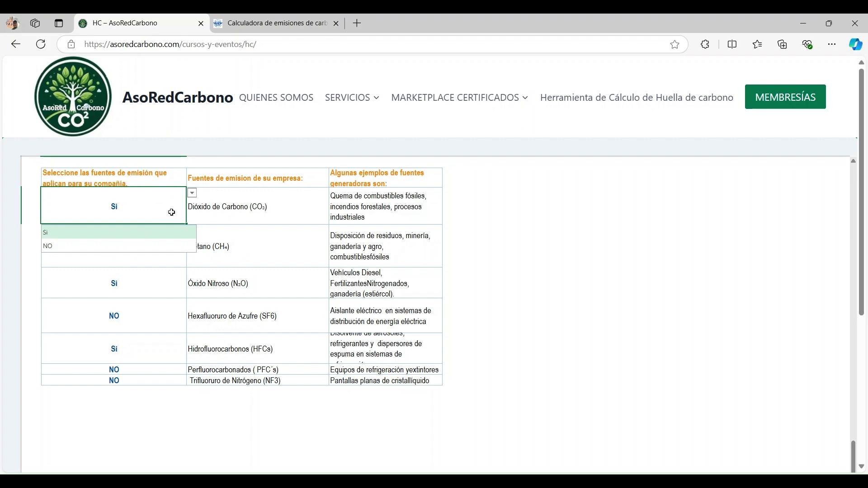
left_click(192, 195)
left_click(387, 177)
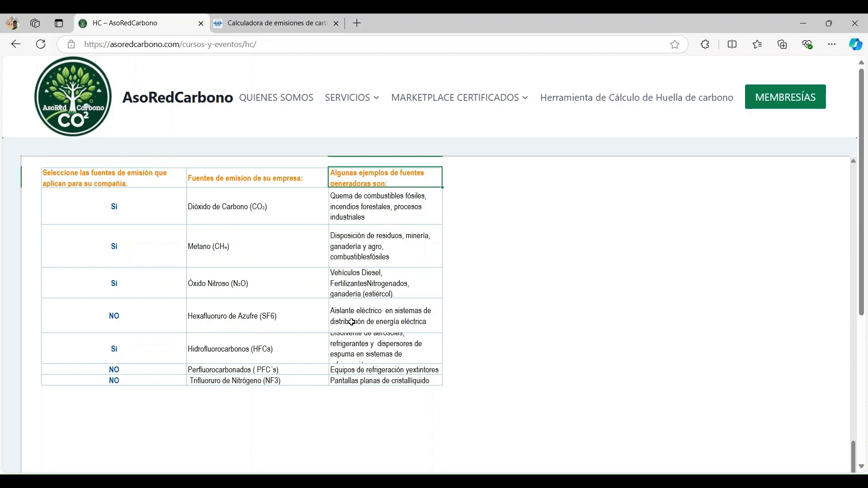
Open the Alcance 1 fixed and mobile emission sources section and examine Table 1 on fuel consumption in fixed installations
scroll(193, 323, "up", 1)
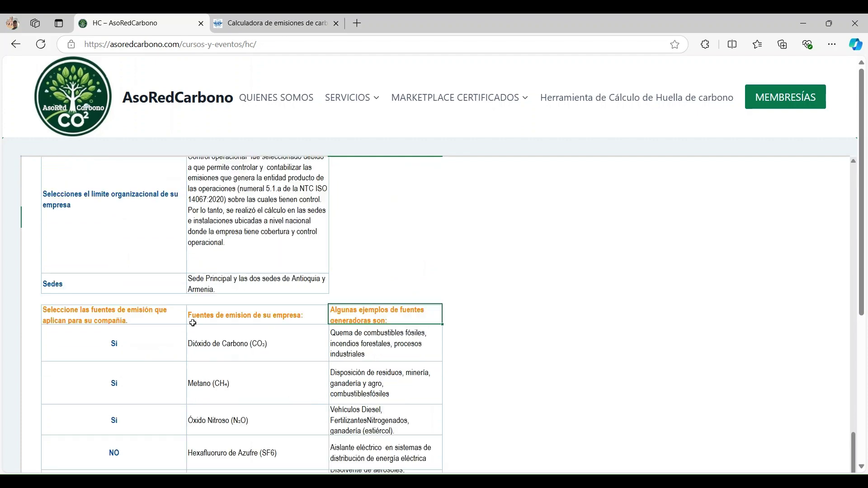
left_click(116, 231)
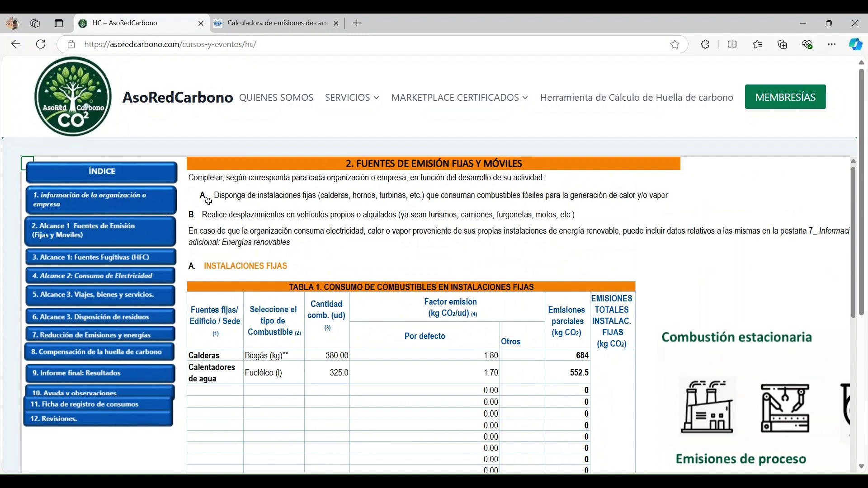
scroll(276, 221, "down", 1)
scroll(277, 222, "down", 1)
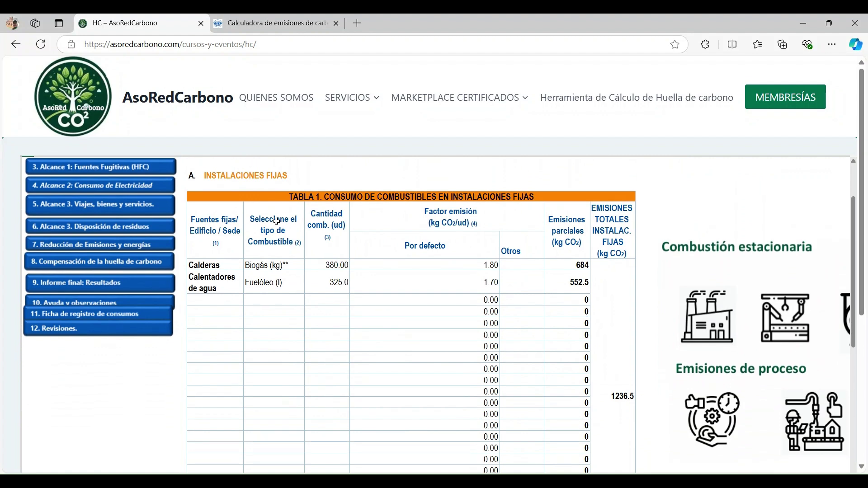
scroll(643, 245, "right", 3)
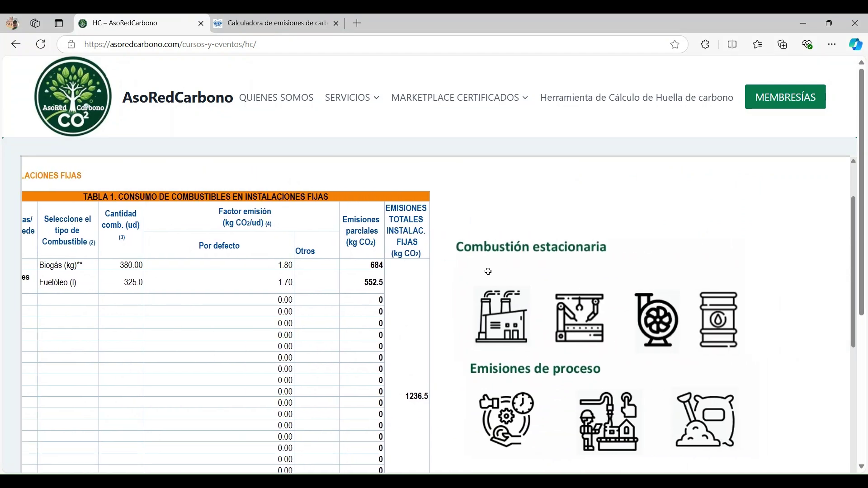
Add Generador Electrico as the fixed source in the first empty row of Table 1
scroll(463, 352, "down", 1)
scroll(186, 261, "left", 3)
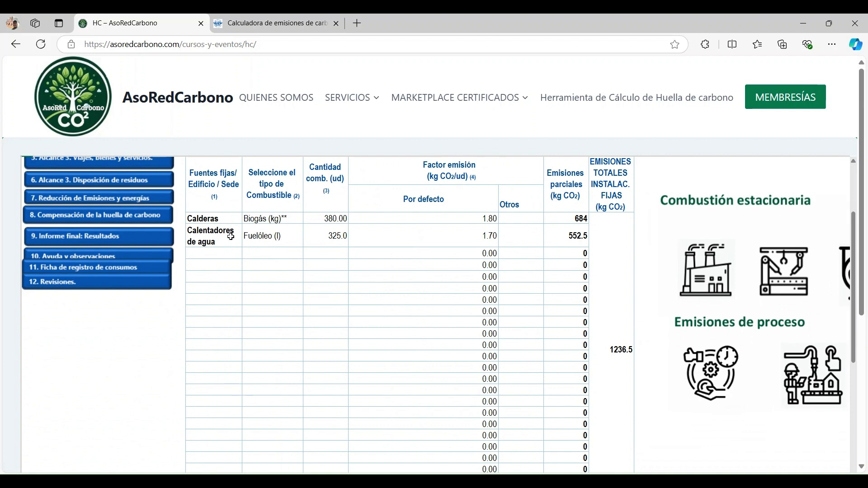
left_click(233, 257)
left_click(248, 254)
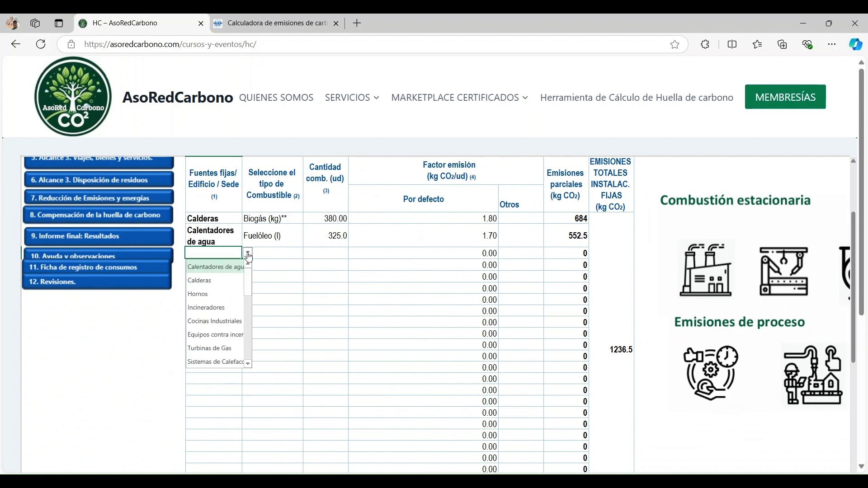
mouse_move(252, 280)
left_mouse_down()
mouse_move(250, 292)
mouse_move(249, 280)
left_mouse_up()
type("ge")
left_click(232, 267)
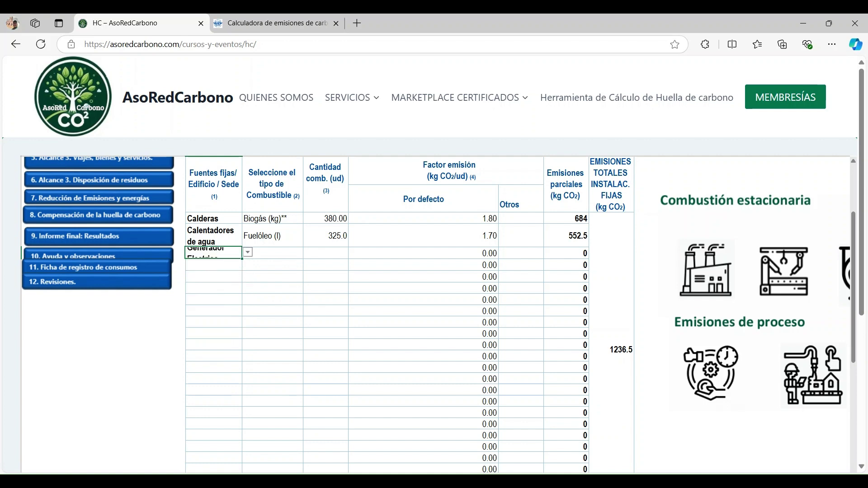
Set the Generador Electrico's fuel to Gas natural (kWhPCS)* and its fuel quantity to 2,000
left_click(274, 255)
left_click(309, 254)
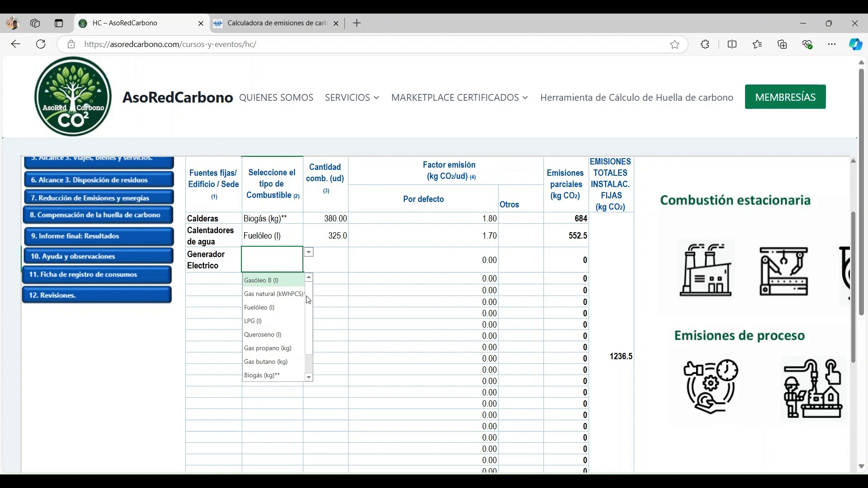
left_click(280, 294)
left_click(336, 258)
left_click(450, 262)
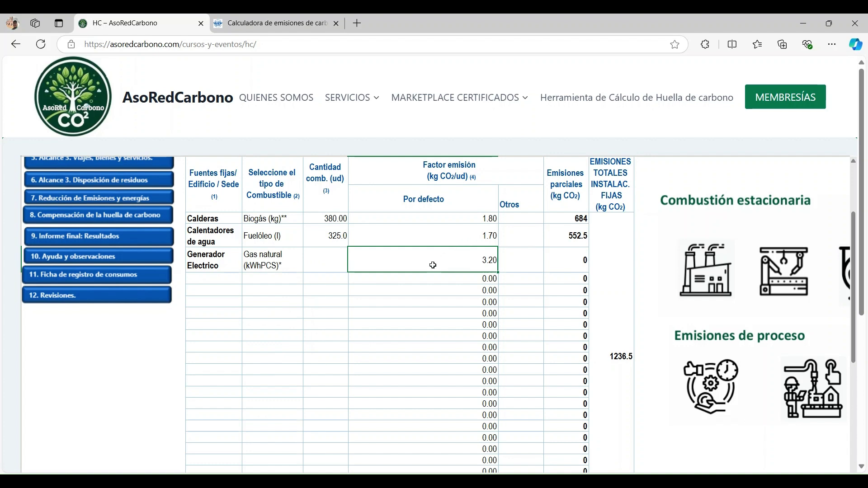
left_click(562, 262)
left_click(334, 264)
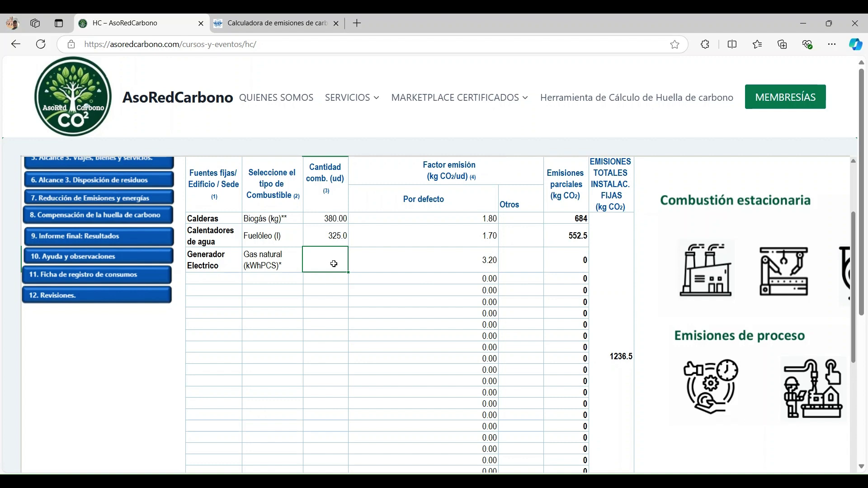
type("2000")
key("Return")
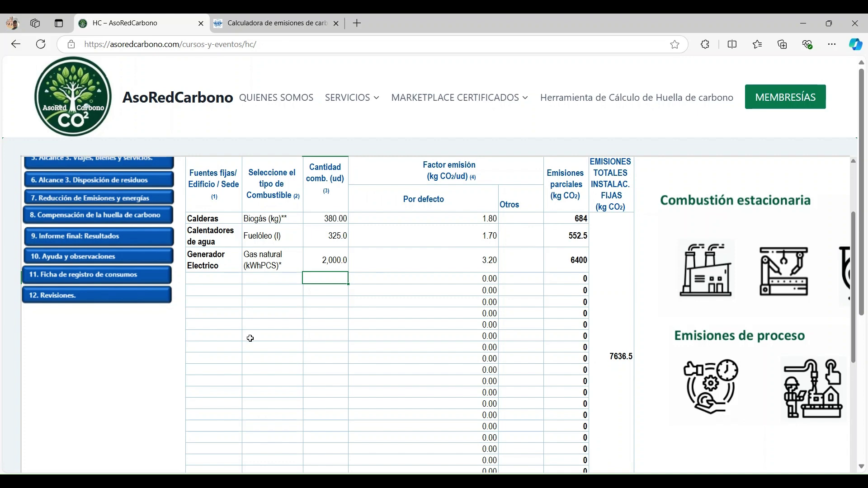
Add Montacargas as the mobile source in the first empty row of Table 2 on fuel consumption in travel
scroll(250, 338, "down", 10)
scroll(250, 338, "down", 3)
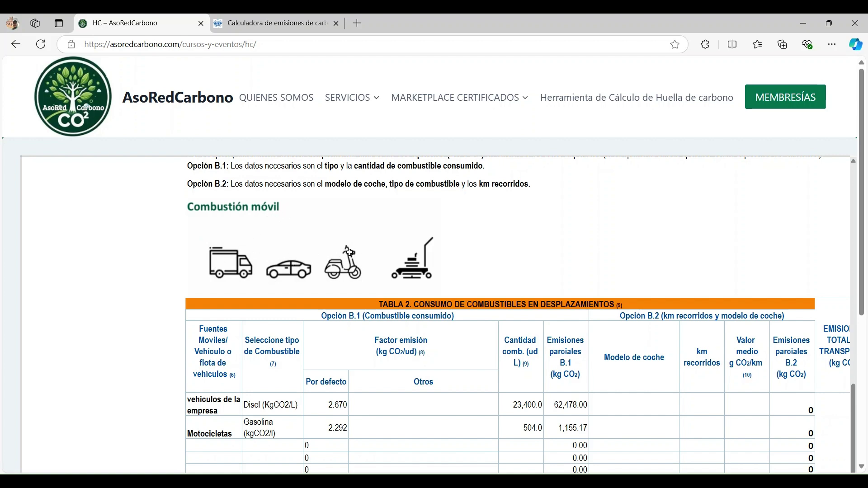
scroll(247, 257, "down", 2)
left_click(224, 372)
left_click(248, 370)
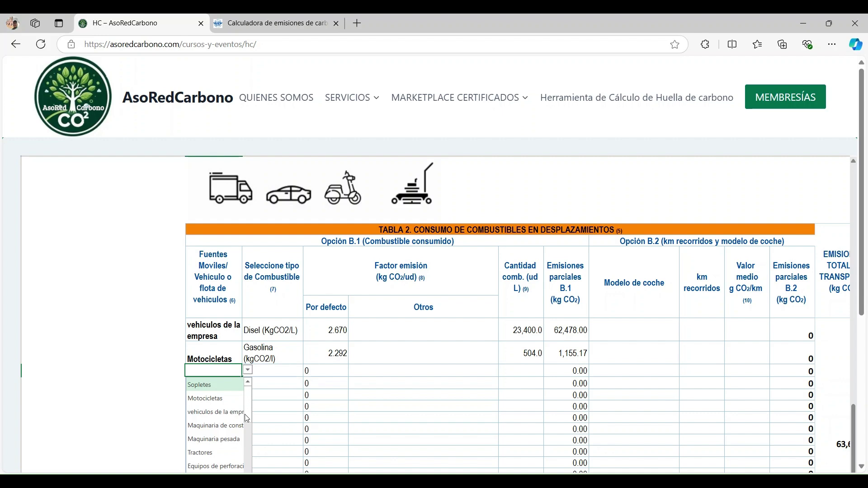
scroll(247, 419, "down", 3)
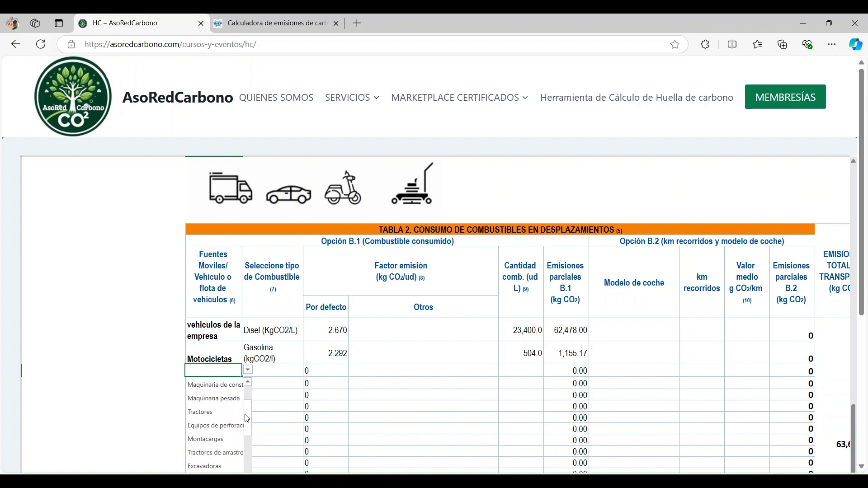
left_click(206, 439)
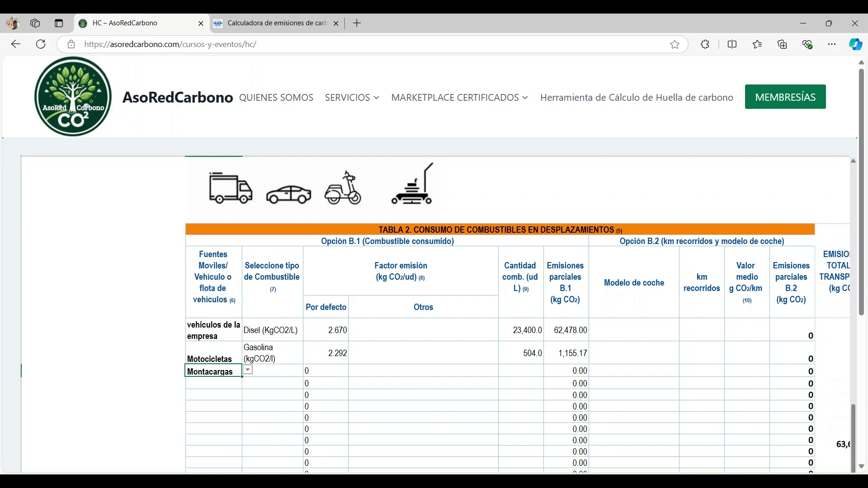
Set the Montacargas fuel to Disel (KgCO2/L) with a quantity of 6,000 L, and check the transport emissions total
left_click(281, 372)
left_click(309, 370)
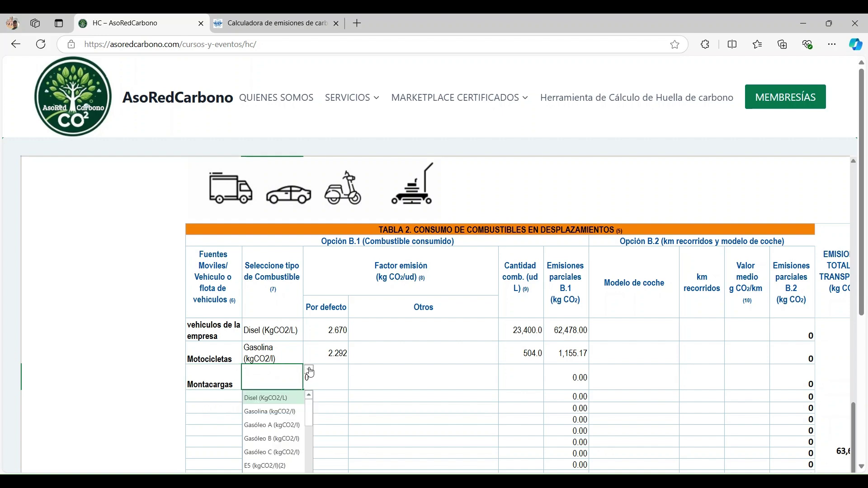
left_click(279, 398)
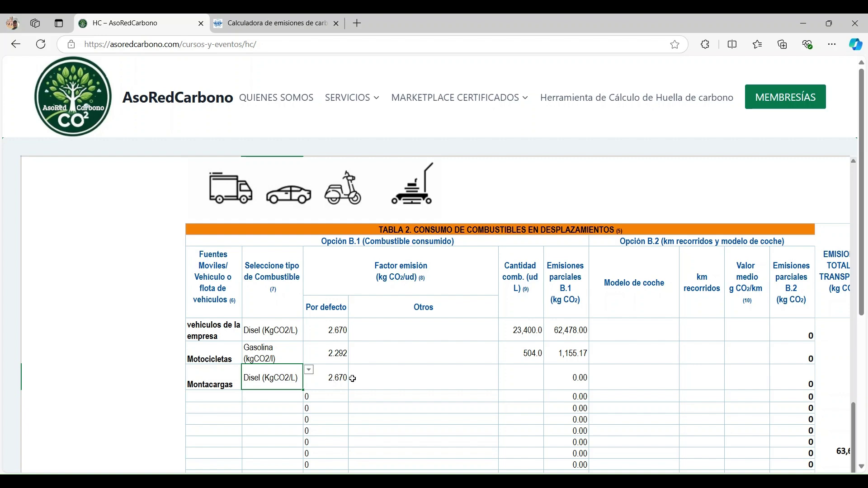
left_click(520, 377)
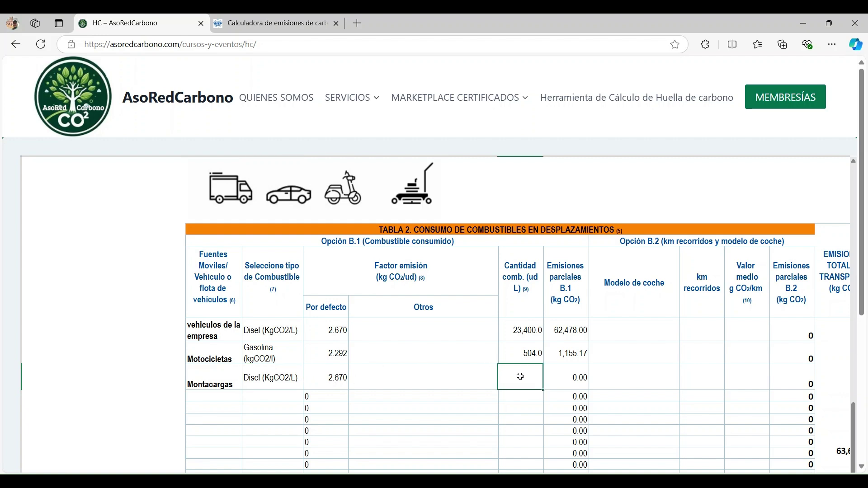
type("6,000")
key("Return")
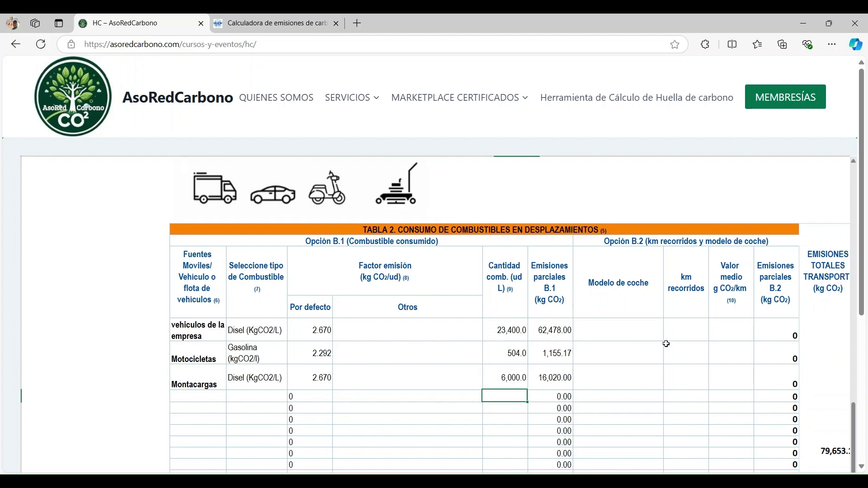
scroll(667, 344, "right", 3)
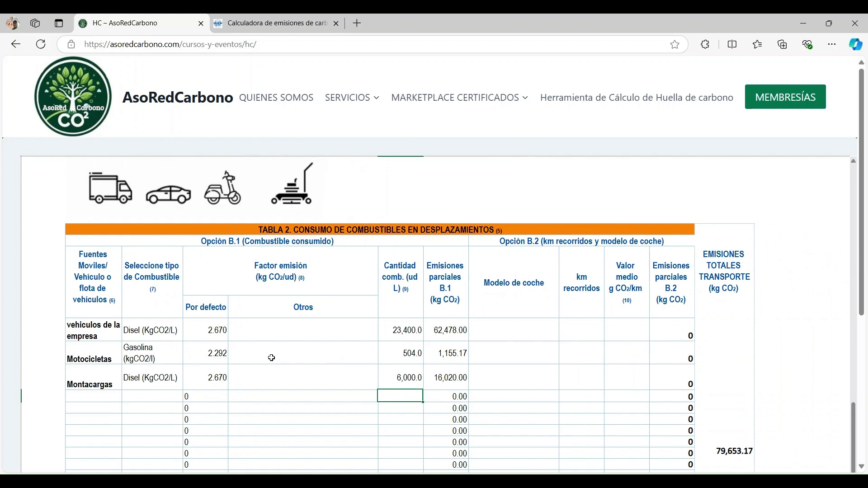
Open the Alcance 1 fugitive sources (HFC) section and examine Table 3 on fluorinated gas leaks from refrigeration and air conditioning
scroll(271, 357, "up", 5)
scroll(272, 357, "left", 2)
scroll(271, 358, "up", 15)
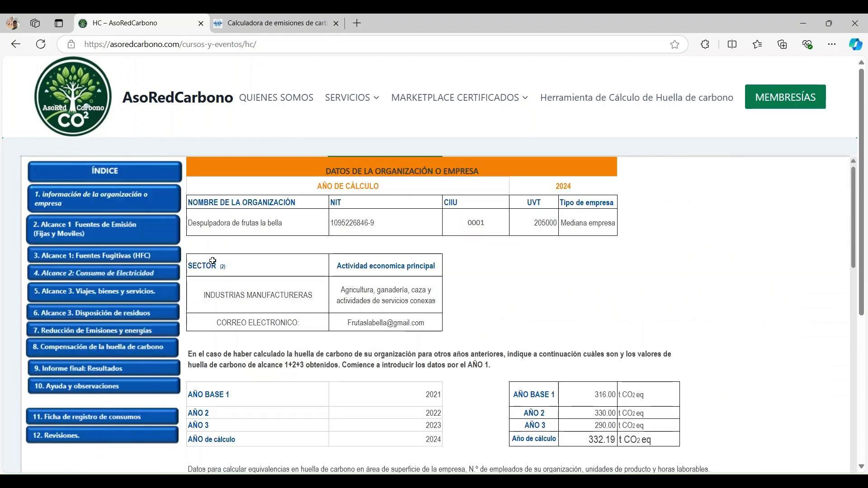
left_click(108, 257)
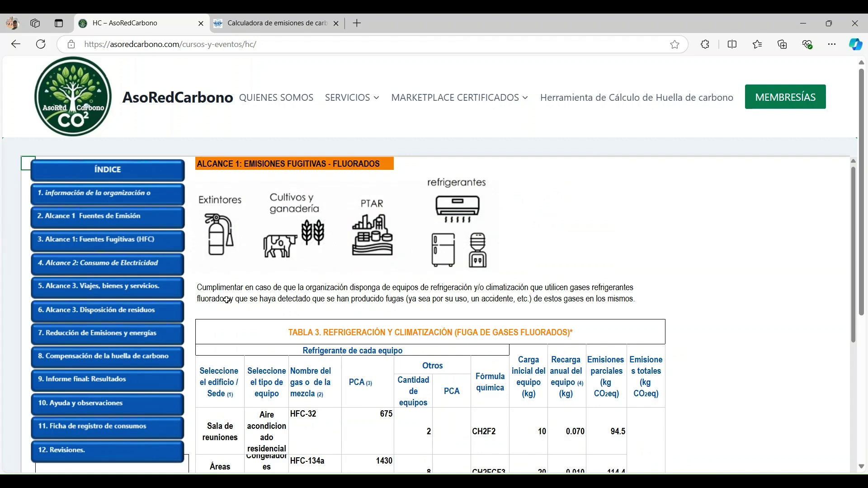
scroll(227, 300, "down", 1)
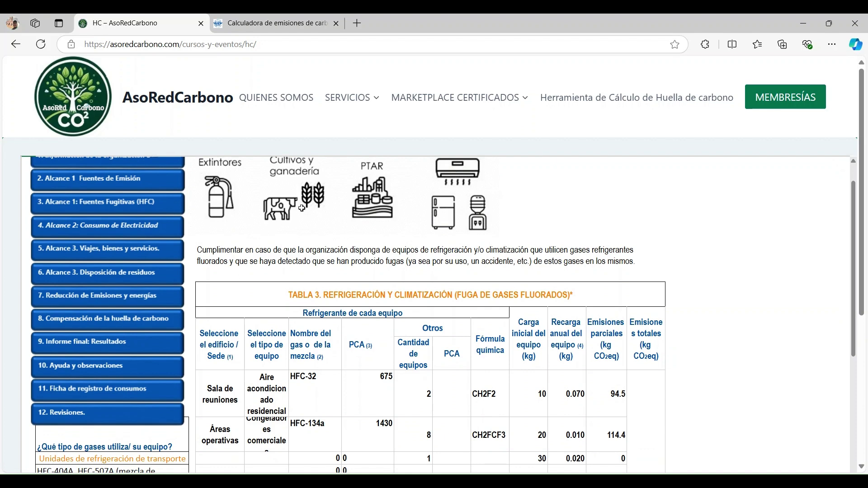
scroll(315, 259, "down", 1)
scroll(314, 259, "down", 2)
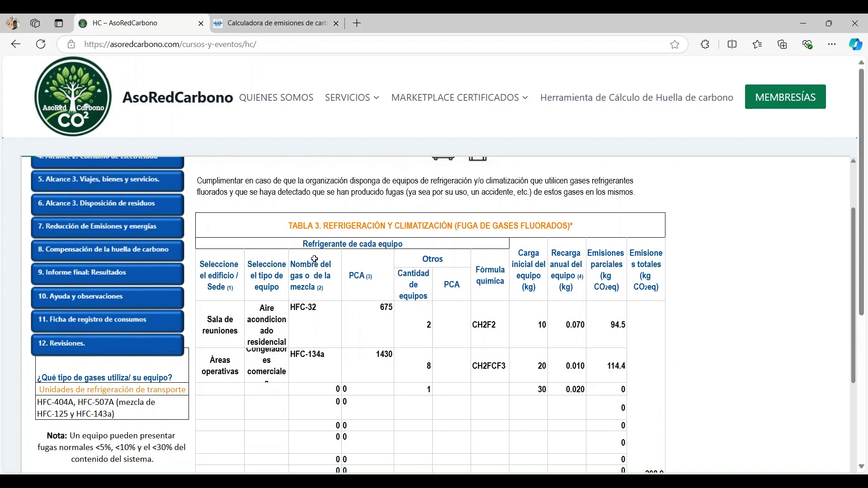
scroll(247, 375, "up", 1)
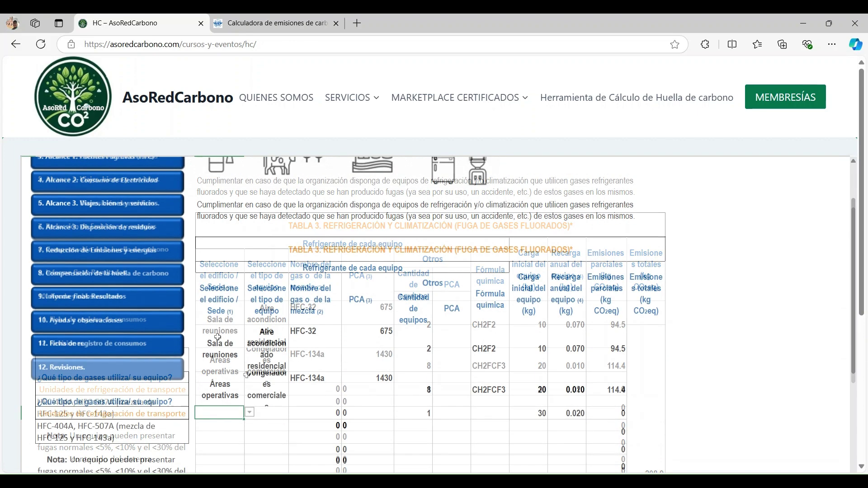
scroll(226, 332, "down", 2)
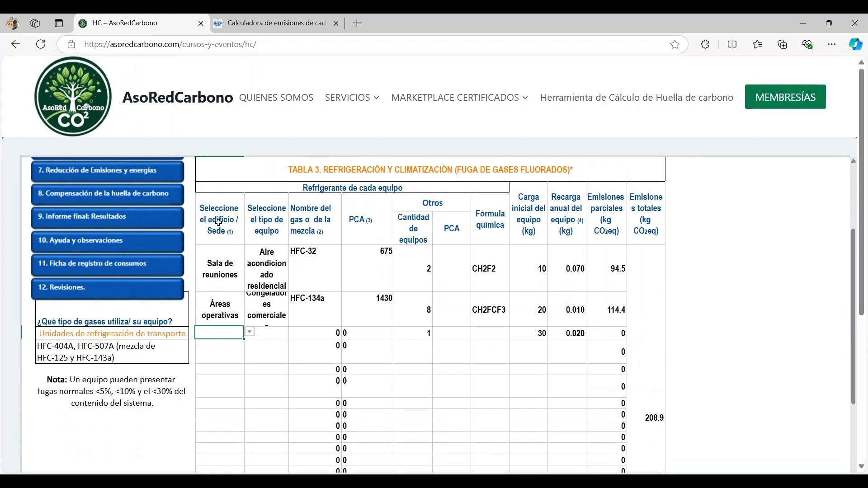
Examine the building options for the Sala de reuniones row, along with its equipment type and gas name, keeping the current selections
left_click(219, 278)
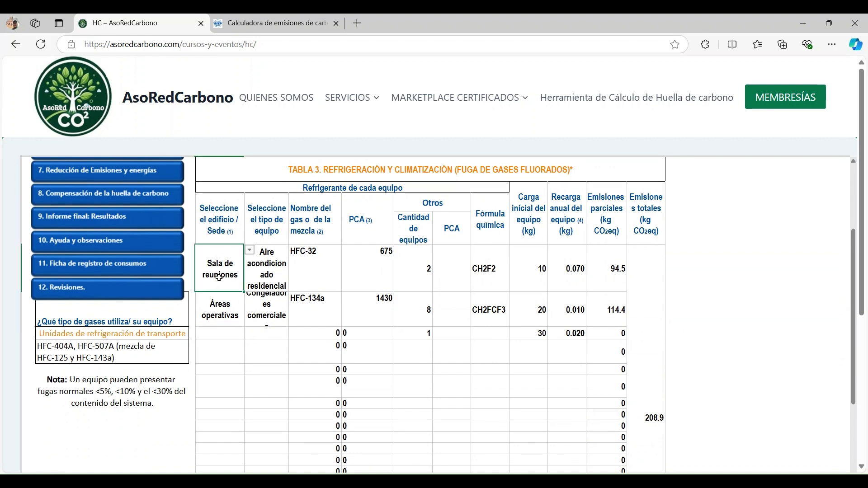
left_click(250, 251)
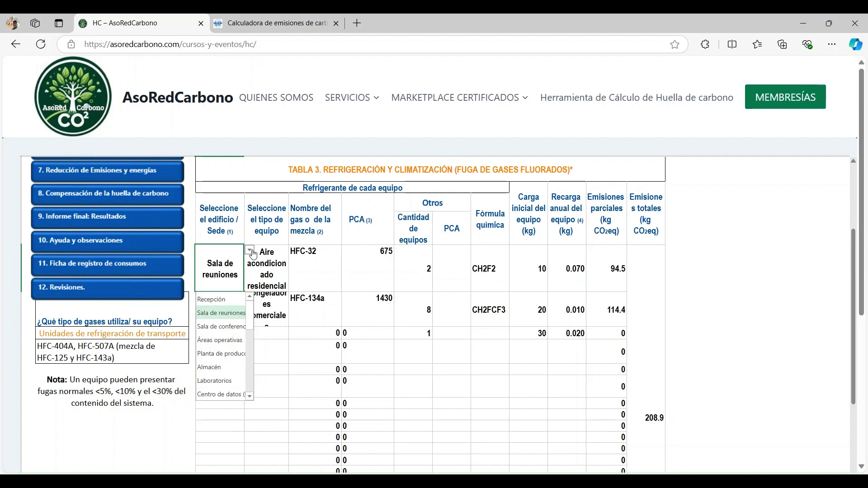
scroll(254, 356, "down", 3)
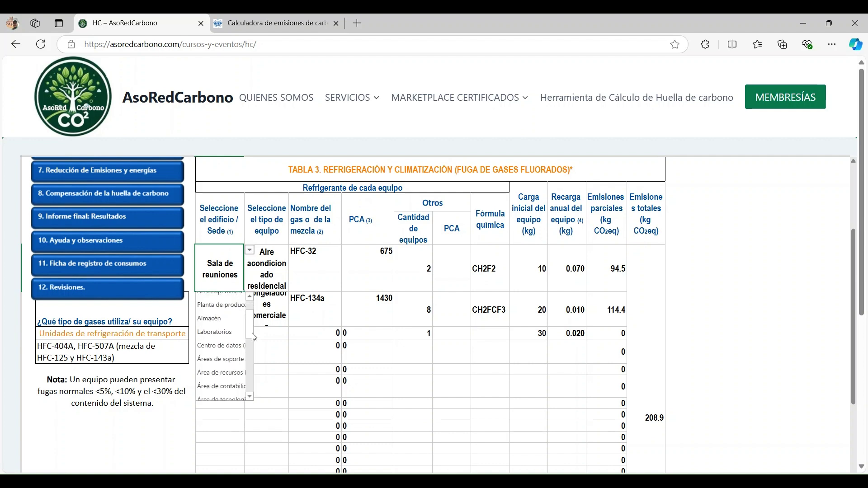
scroll(254, 356, "up", 3)
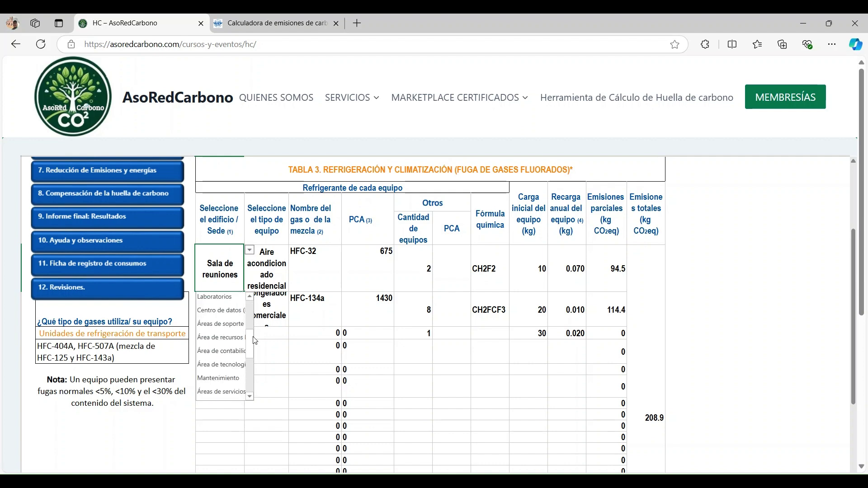
left_click(221, 340)
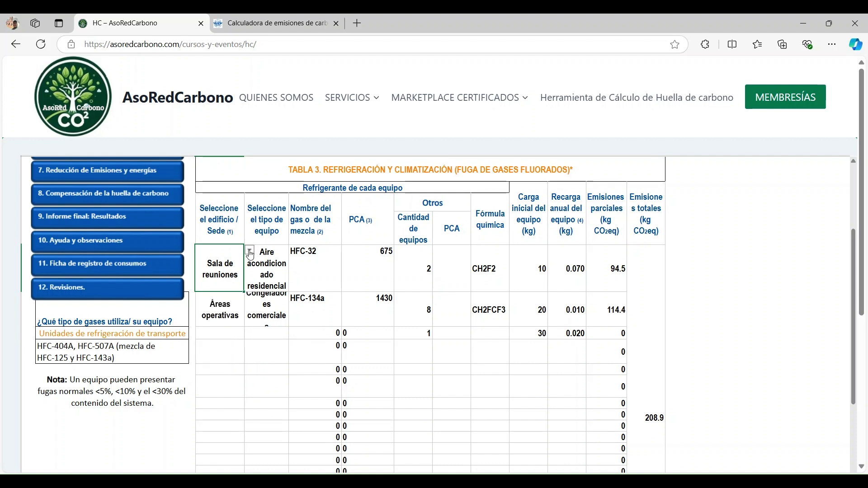
left_click(280, 263)
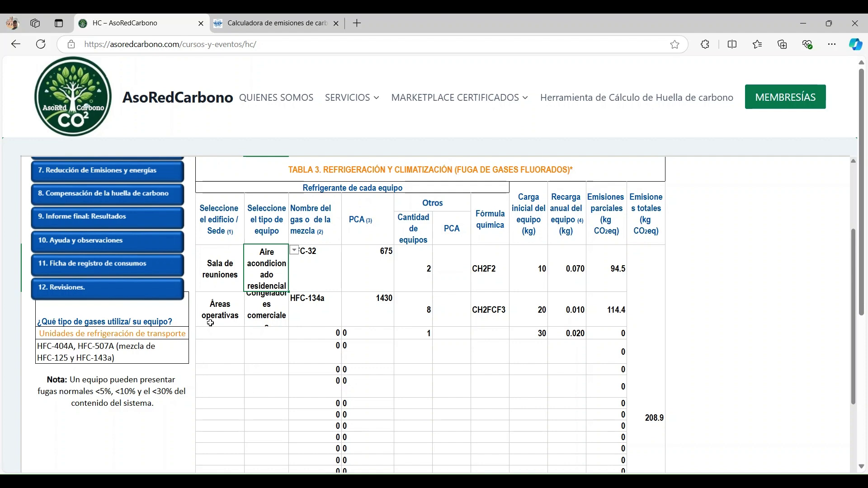
left_click(321, 256)
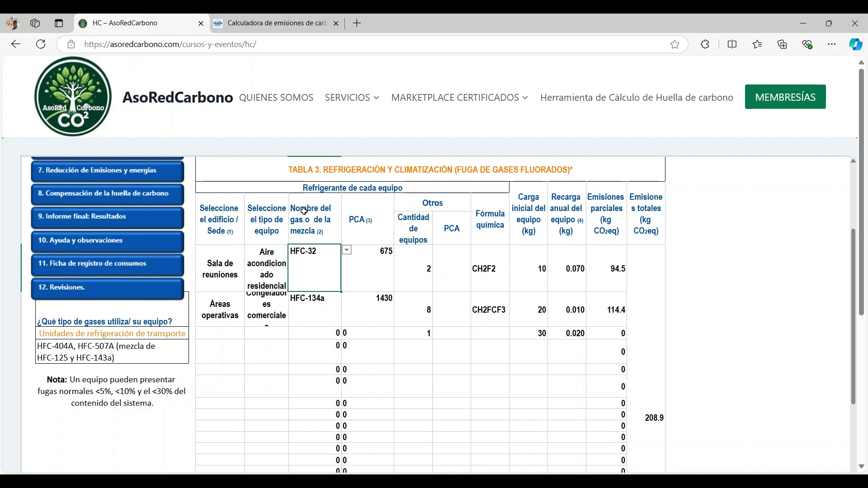
Look up the gases used by residential air conditioning by setting the gas-type query to Aire acondicionado residencial
left_click(165, 336)
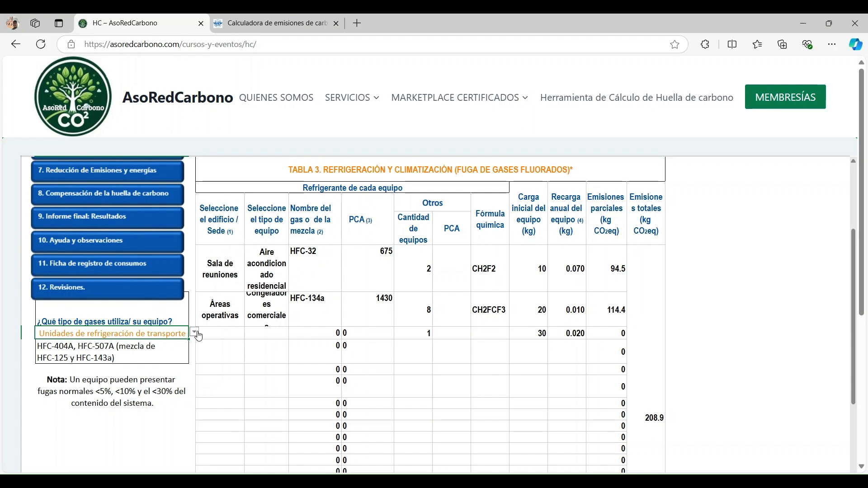
left_click(195, 333)
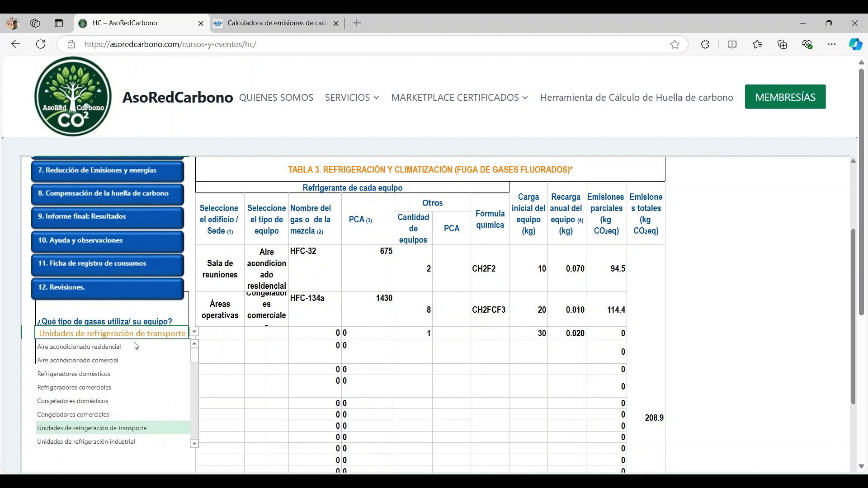
left_click(103, 350)
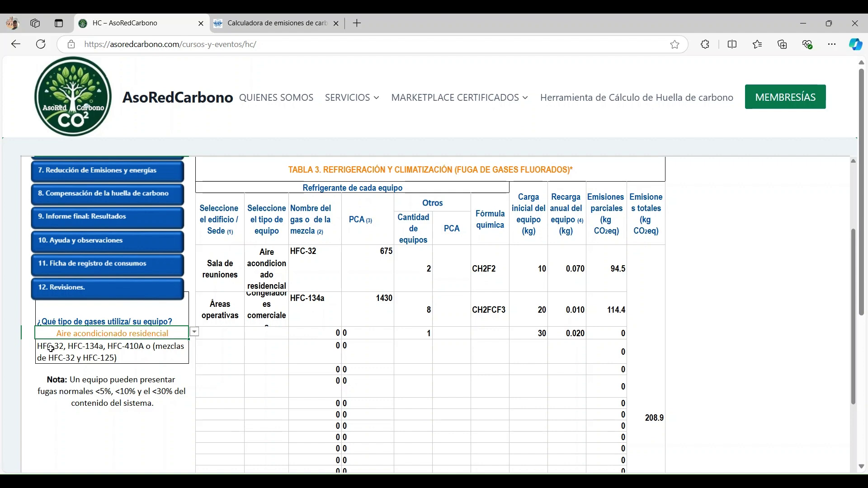
Change the gas name in the Sala de reuniones row of Table 3 to HFC-41
left_click(332, 263)
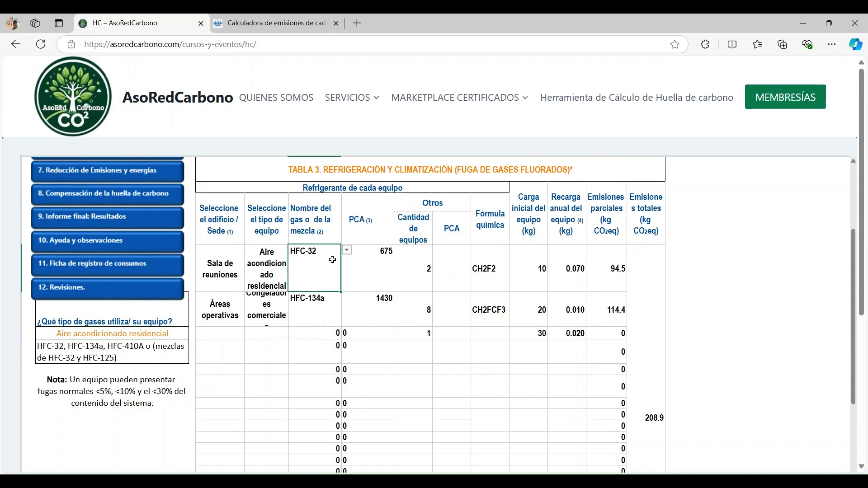
left_click(346, 251)
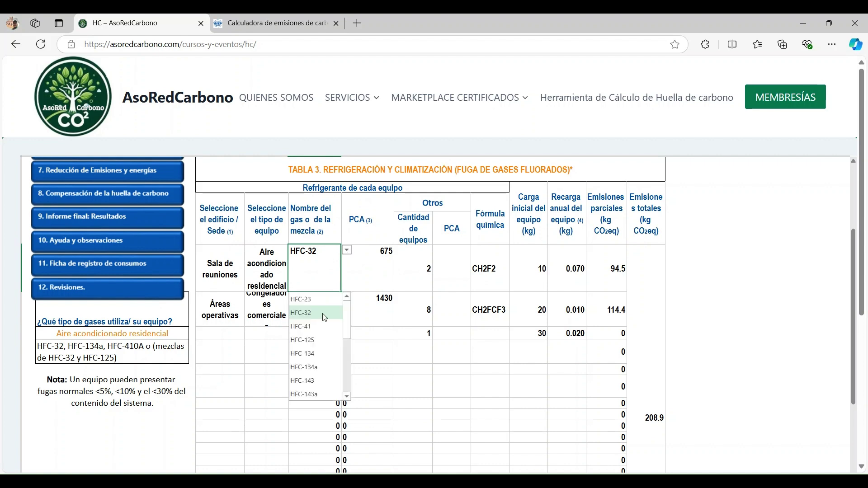
left_click(318, 327)
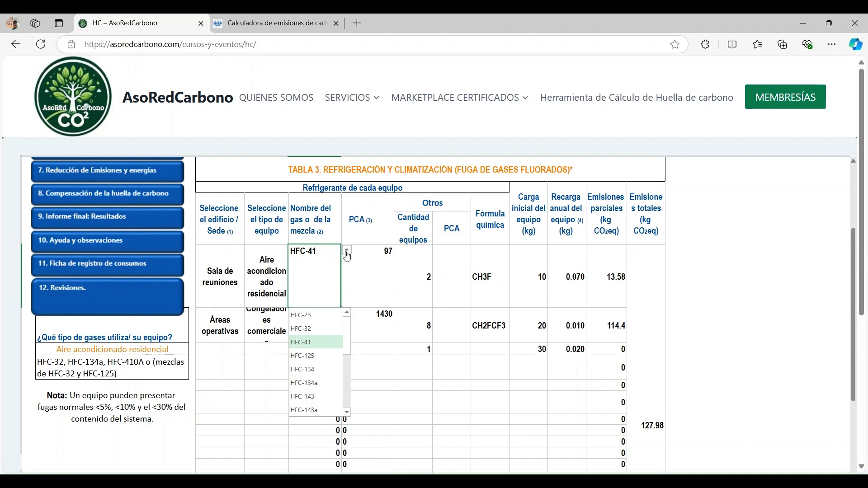
Change the Sala de reuniones row's gas name to HFC-32 and review its equipment quantity, initial charge and annual recharge
left_click(318, 330)
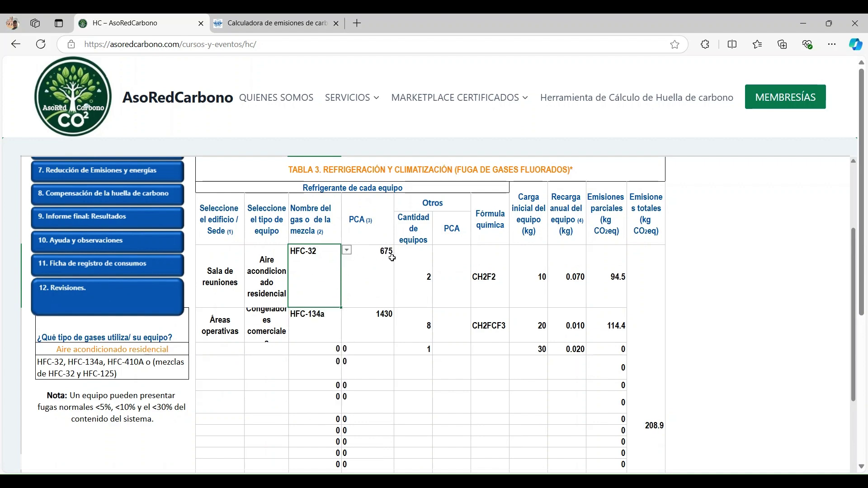
left_click(421, 269)
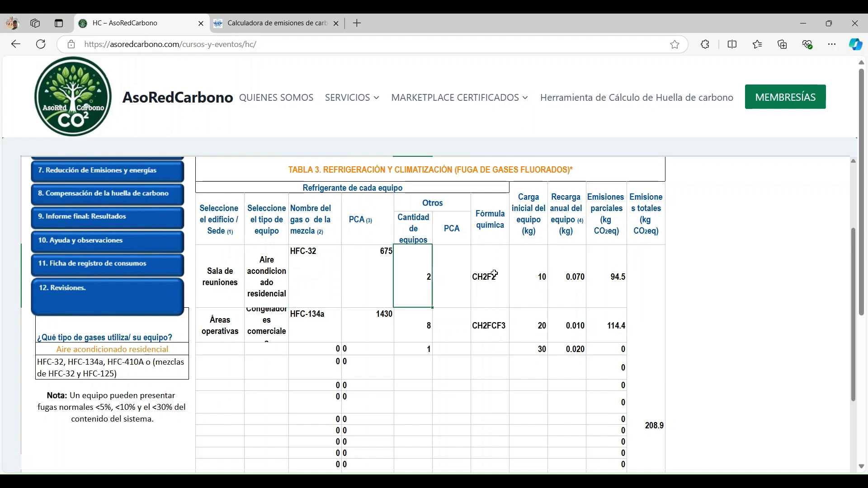
left_click(529, 267)
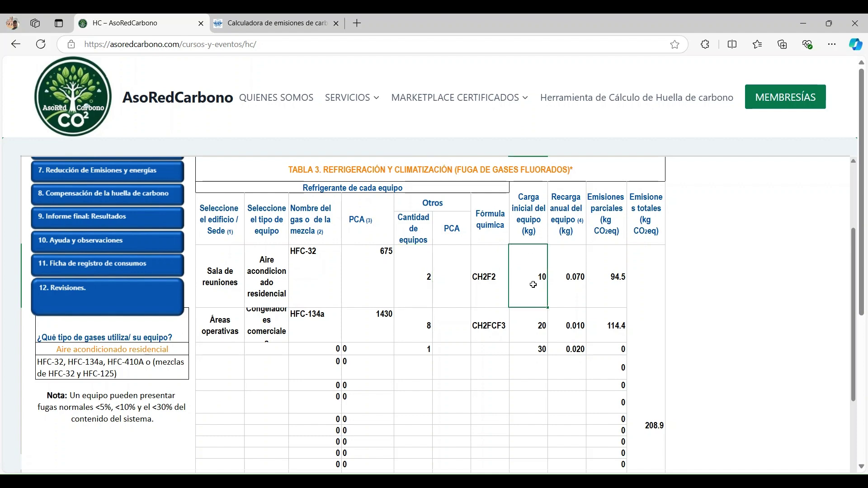
left_click(573, 271)
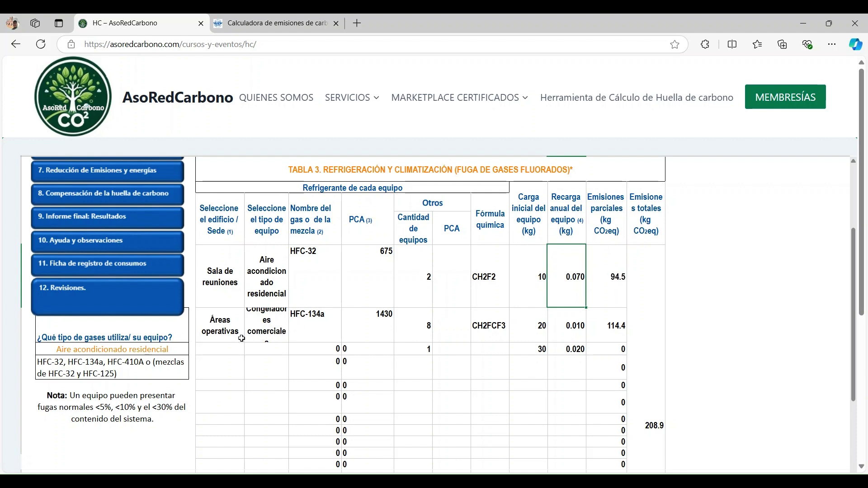
Select Planta de producción as the building in the third row of Table 3
left_click(227, 349)
left_click(249, 347)
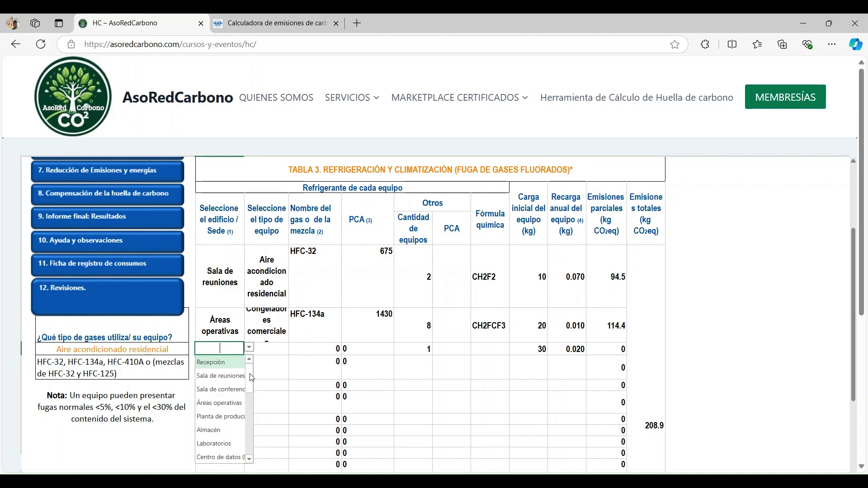
scroll(251, 378, "down", 1)
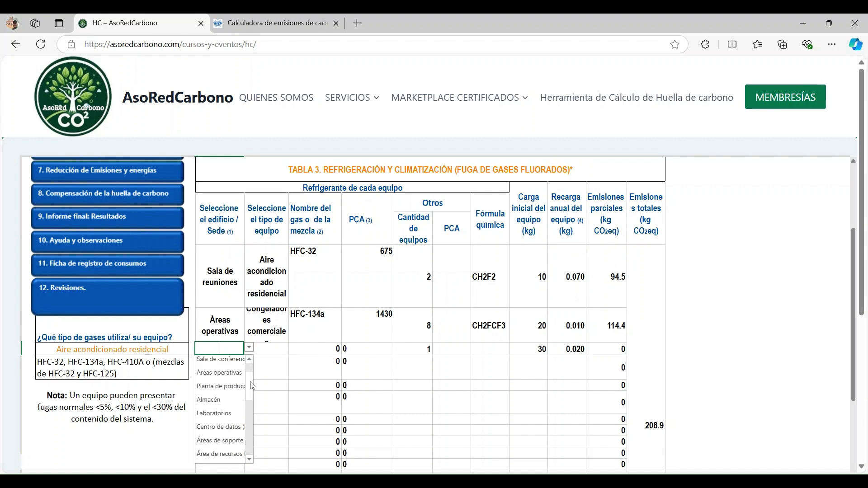
left_click(220, 385)
Set the equipment type of the Planta de producción row to Unidades de refrigeración de transporte
left_click(274, 346)
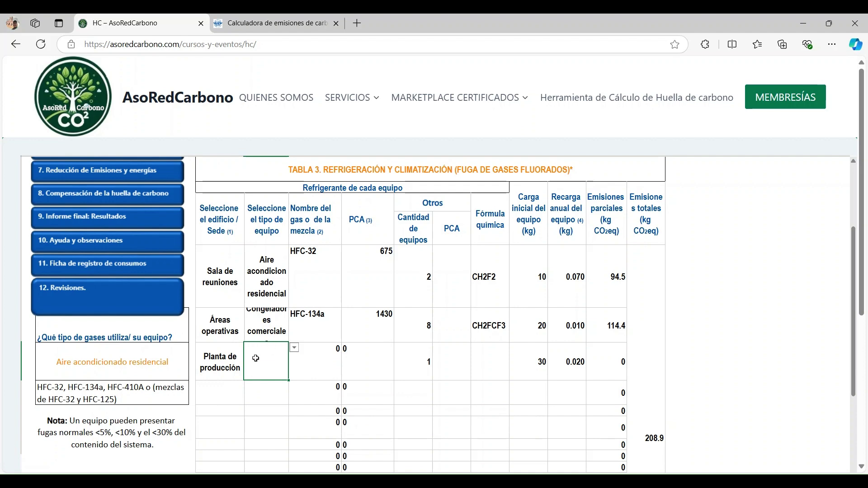
left_click(295, 349)
left_click_drag(296, 410, 299, 409)
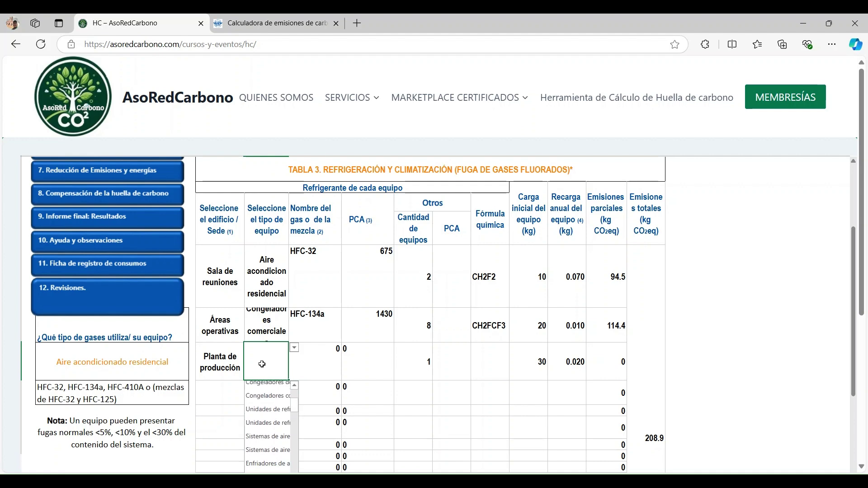
type("UNIDADES ")
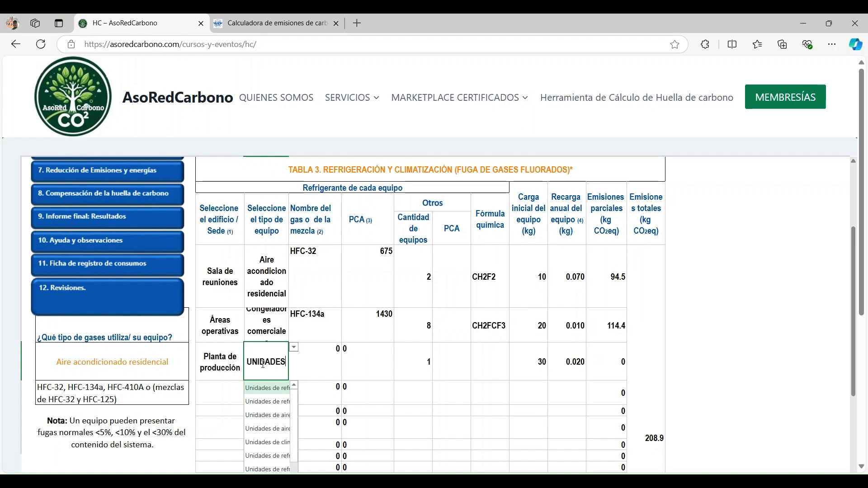
type("DE REFR")
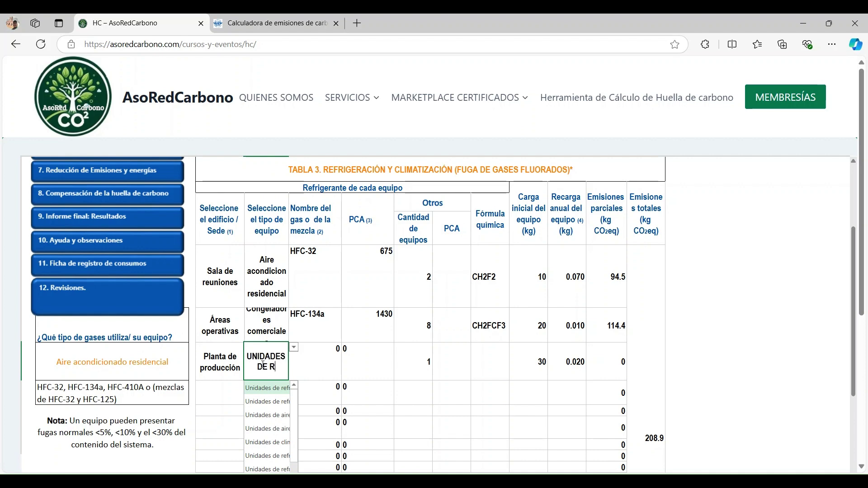
left_click(285, 399)
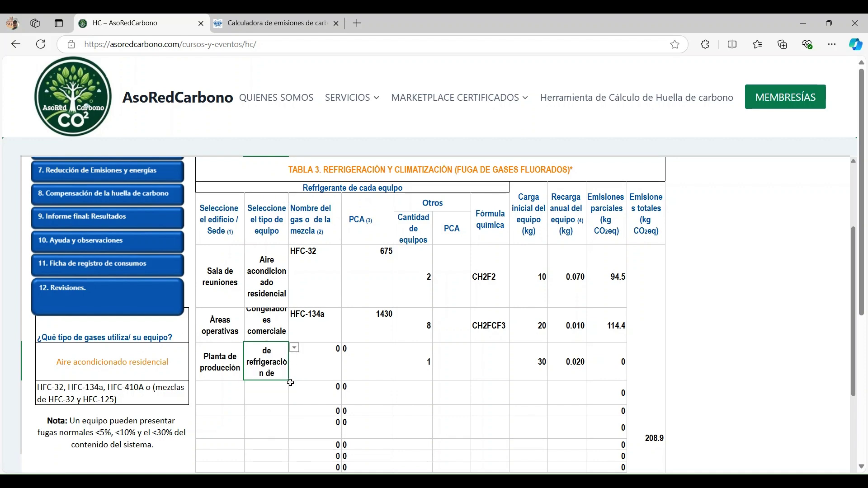
left_click(305, 383)
left_click(258, 365)
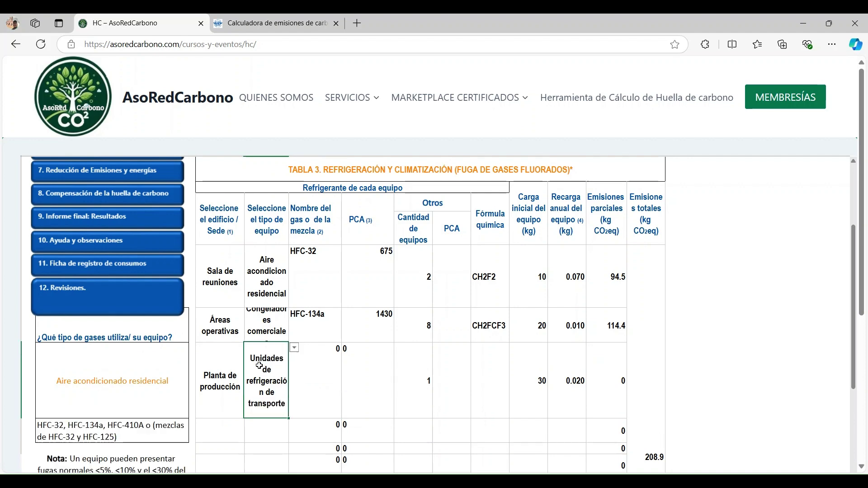
Look up the gases used by transport refrigeration by setting the gas-type query to Unidades de refrigeración de transporte
scroll(264, 404, "down", 2)
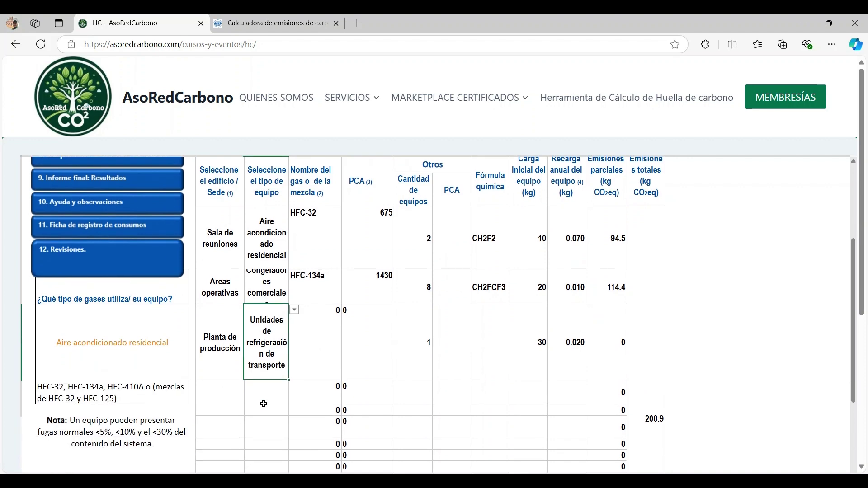
left_click(311, 300)
left_click(158, 302)
left_click(195, 276)
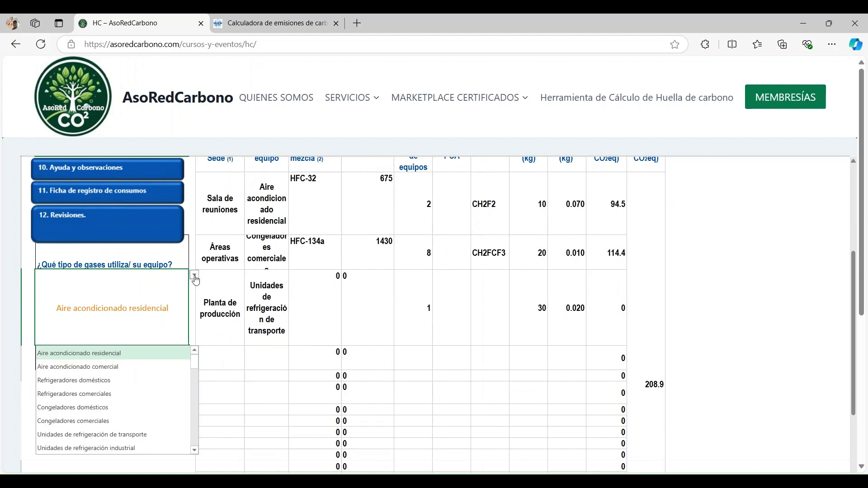
left_click(138, 435)
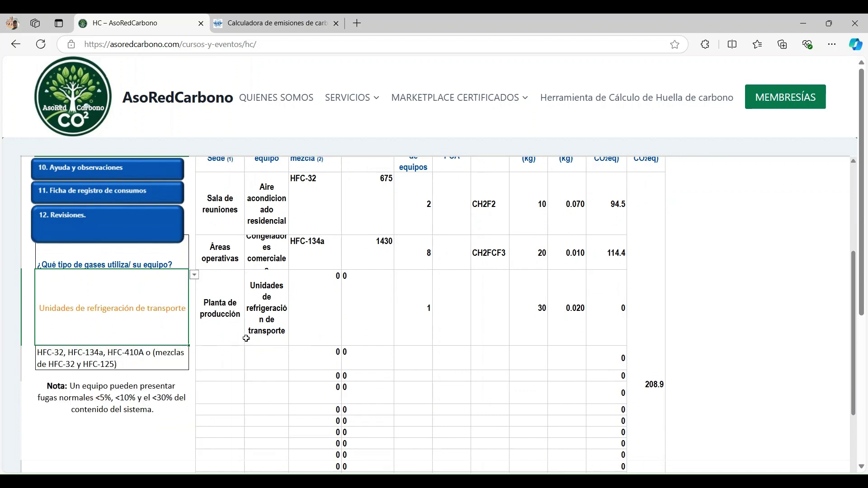
Choose HFC-143a as the gas name for the Planta de producción row
left_click(324, 311)
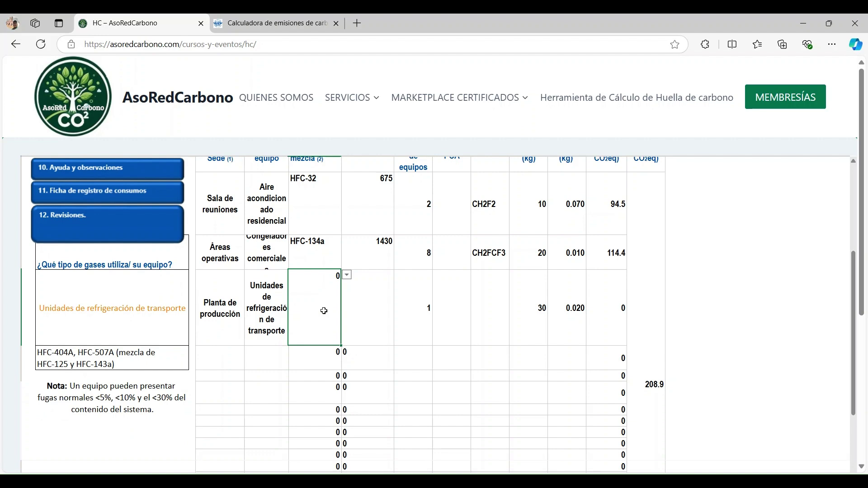
left_click(347, 275)
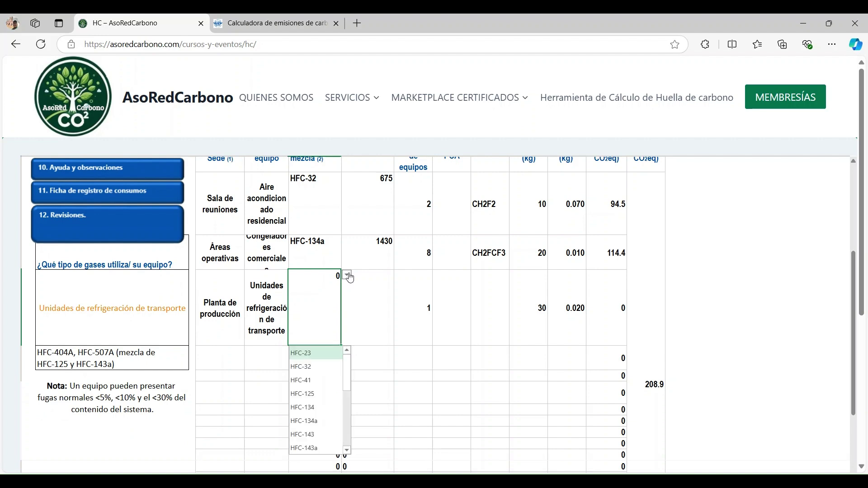
left_click_drag(348, 373, 345, 387)
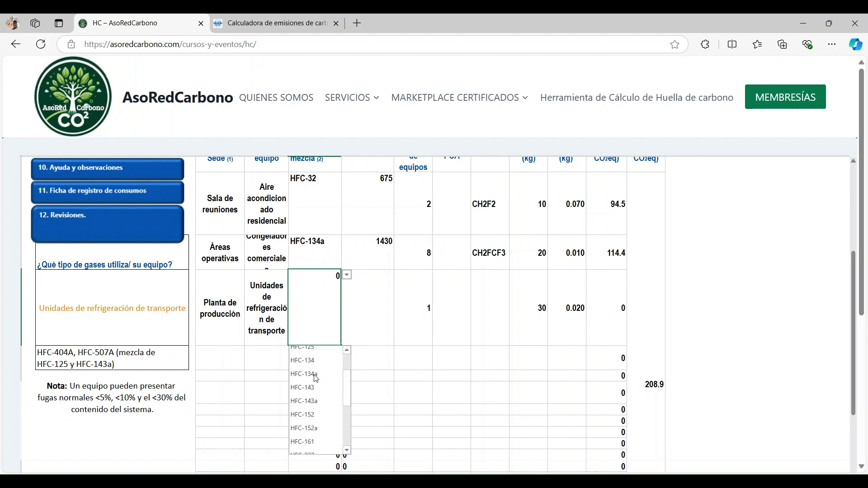
left_click(314, 401)
Examine the Planta de producción row's PCA, equipment quantity, initial charge and annual recharge in Table 3
left_click(368, 299)
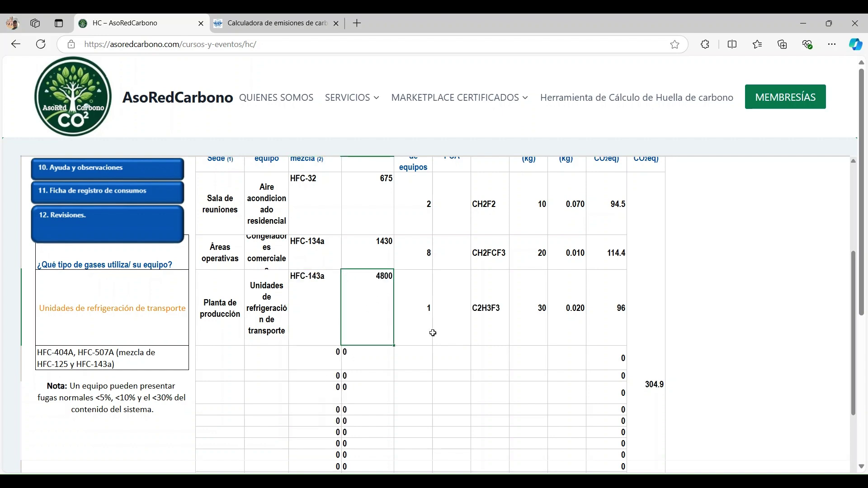
scroll(433, 333, "up", 1)
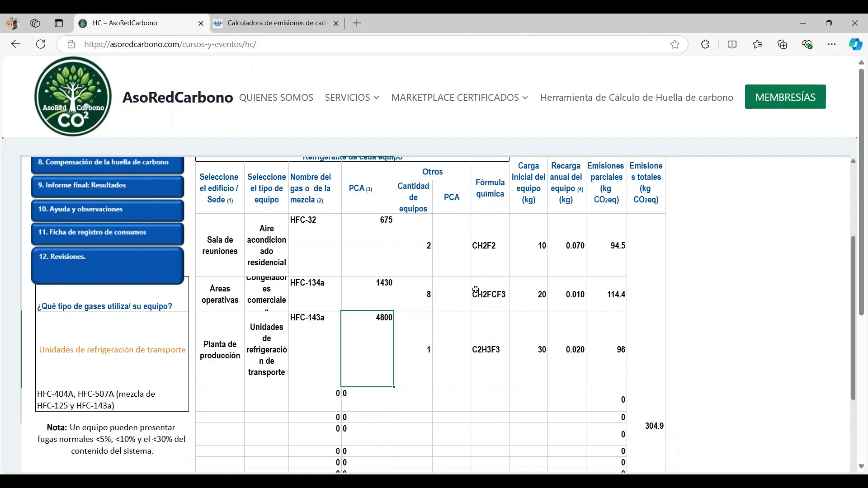
scroll(491, 346, "right", 2)
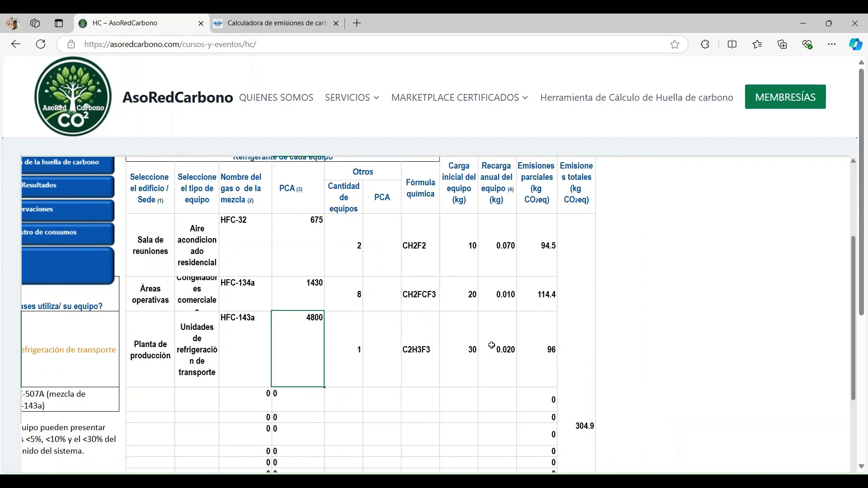
left_click(349, 346)
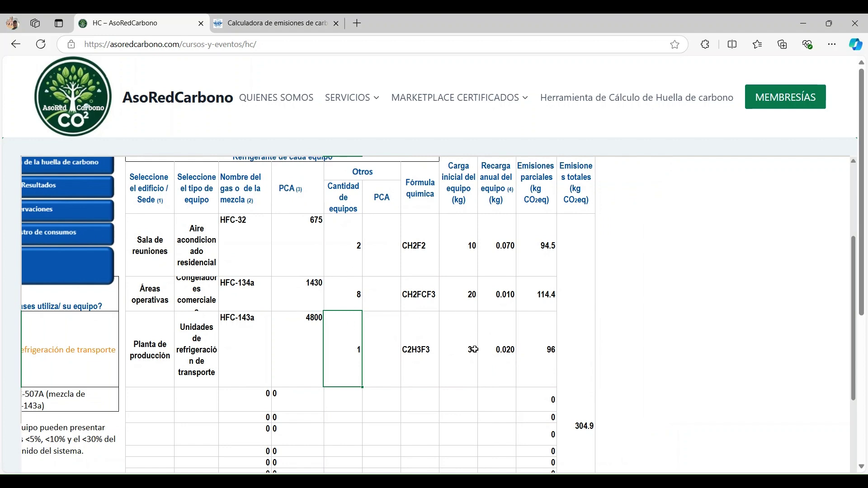
left_click(456, 348)
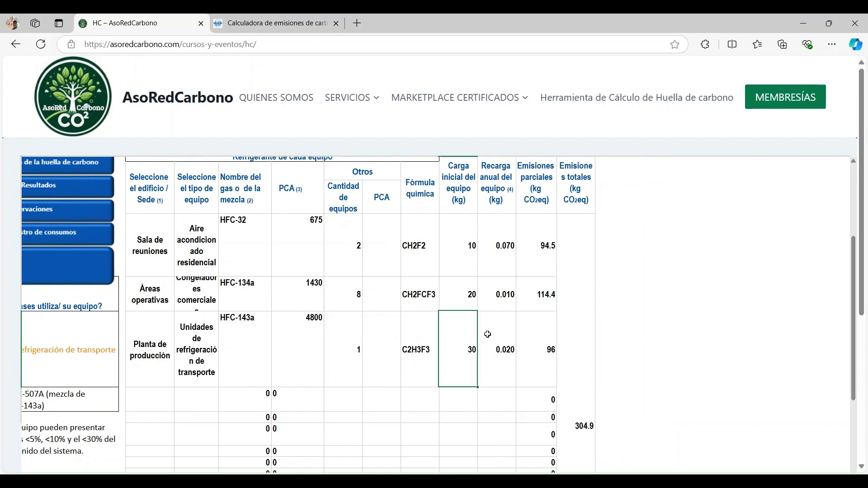
left_click(505, 351)
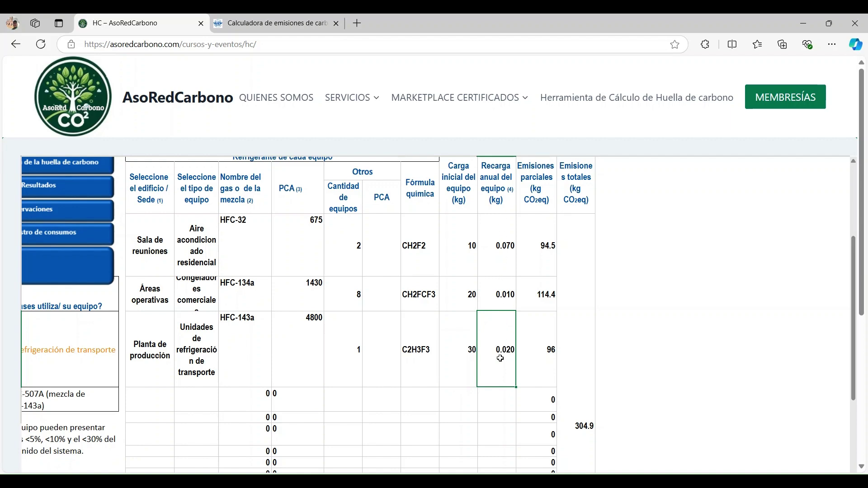
scroll(302, 343, "down", 2)
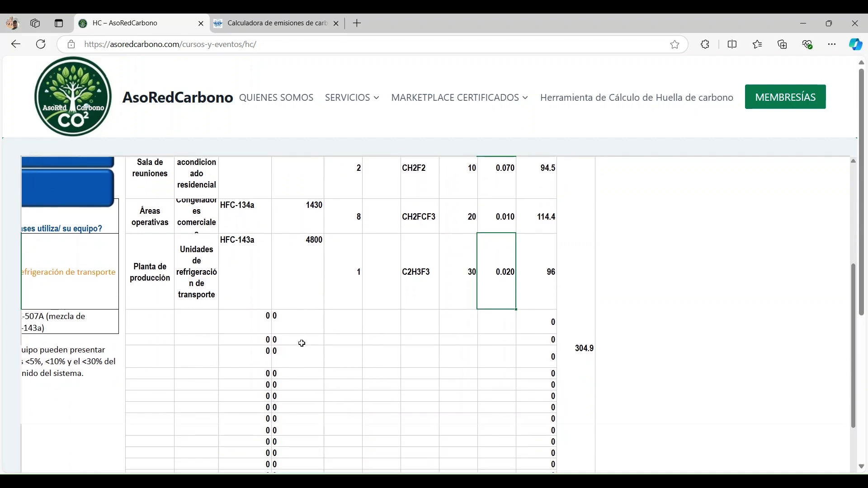
Open the Alcance 2 electricity consumption section and select Almacén as the building in the third row of Table 4
scroll(302, 343, "up", 3)
scroll(219, 360, "up", 3)
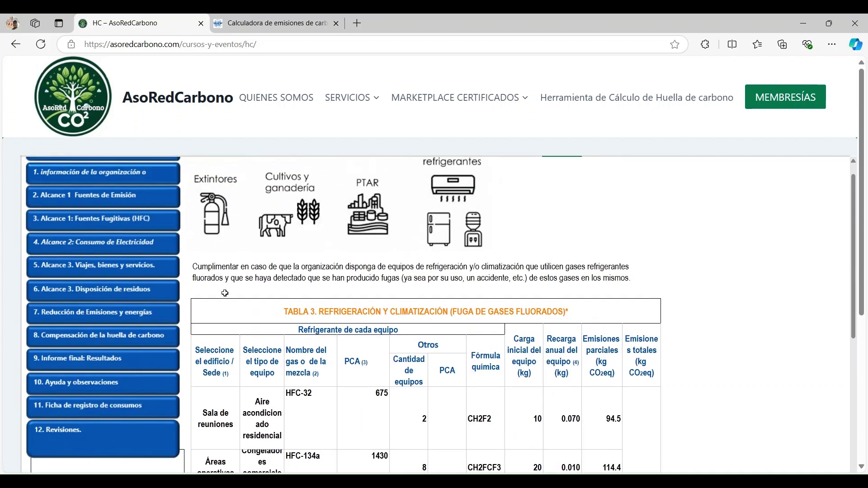
left_click(144, 240)
left_click(369, 288)
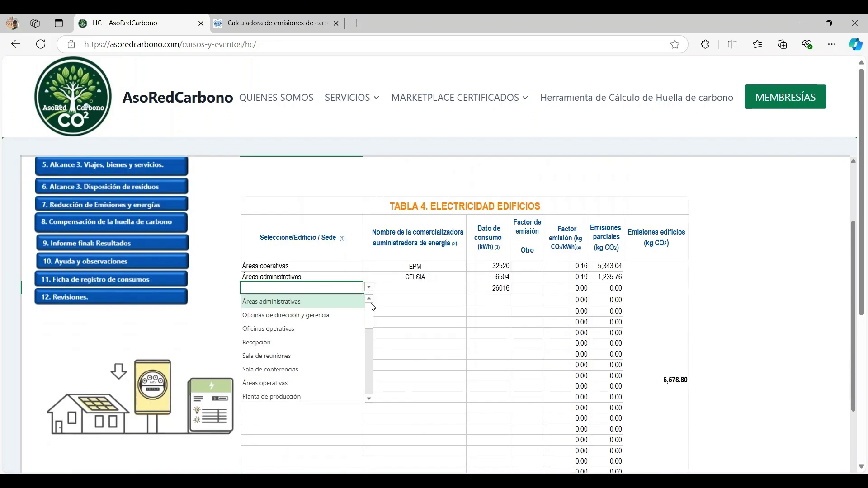
scroll(370, 320, "down", 3)
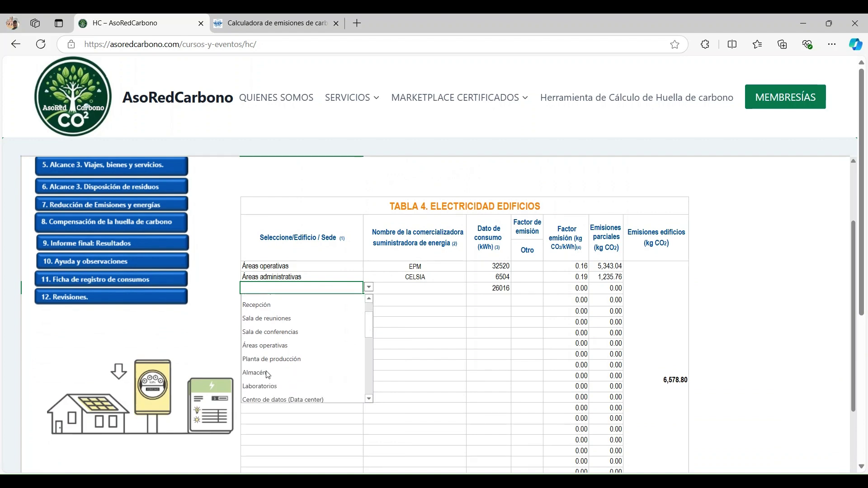
left_click(268, 374)
Set the energy supplier of the Almacén row in Table 4 to EPM
left_click(412, 288)
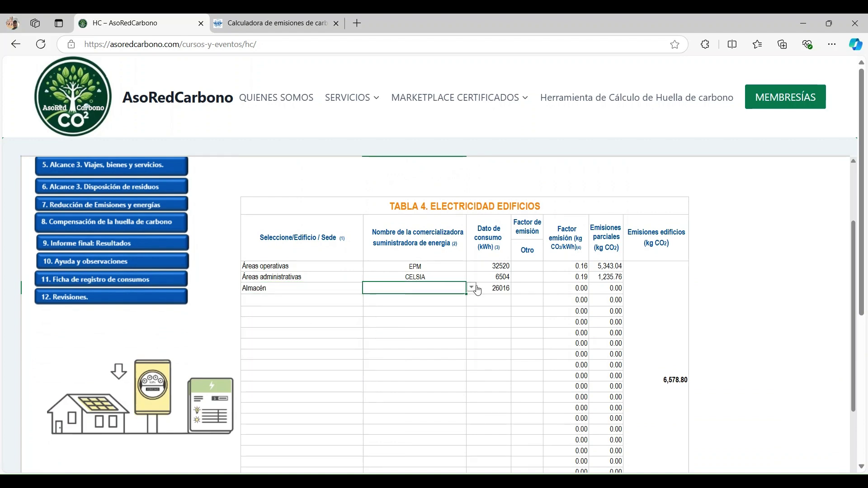
left_click(472, 288)
left_click(447, 301)
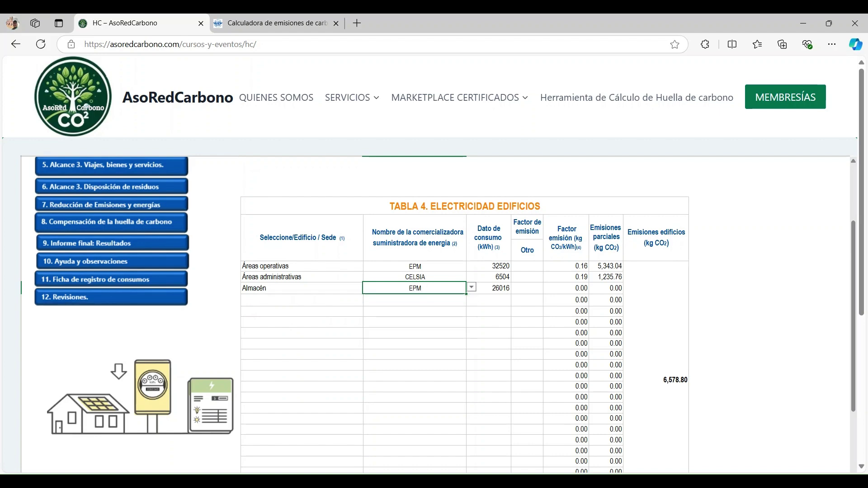
left_click(551, 322)
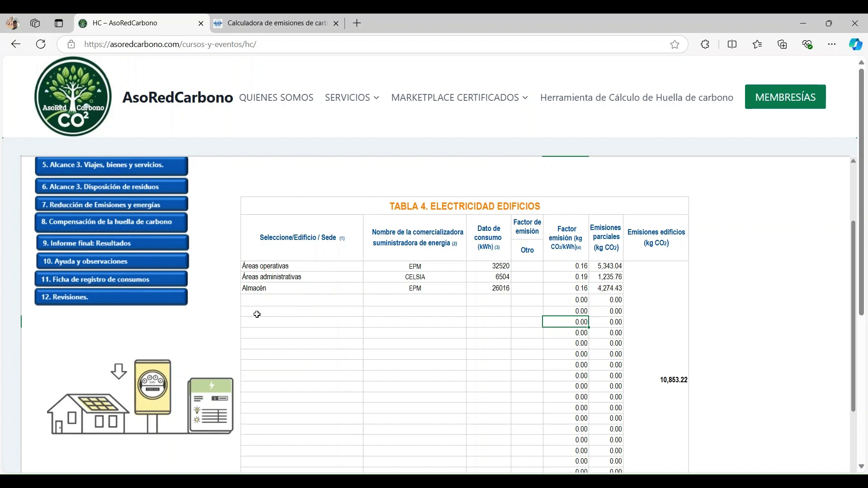
Choose Buses eléctricos as the vehicle in the third row of the electric and plug-in hybrid vehicles table
scroll(257, 315, "down", 10)
scroll(258, 315, "up", 1)
scroll(256, 314, "down", 2)
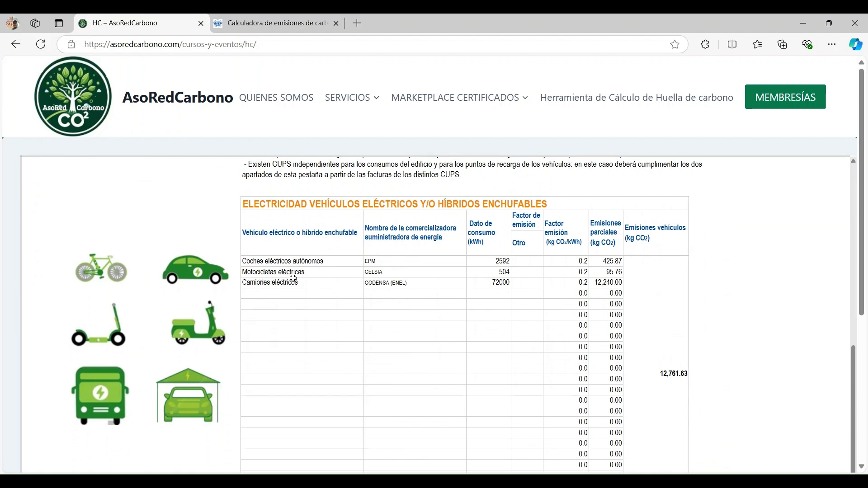
left_click(323, 283)
left_click(368, 284)
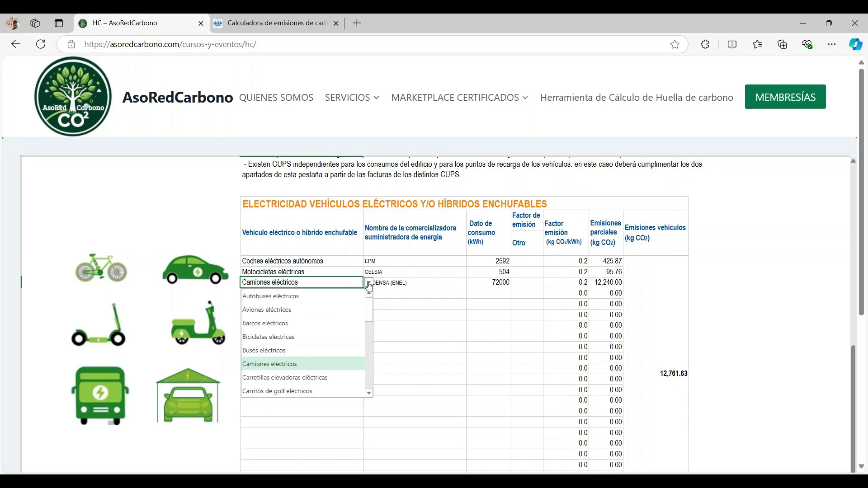
left_click(298, 350)
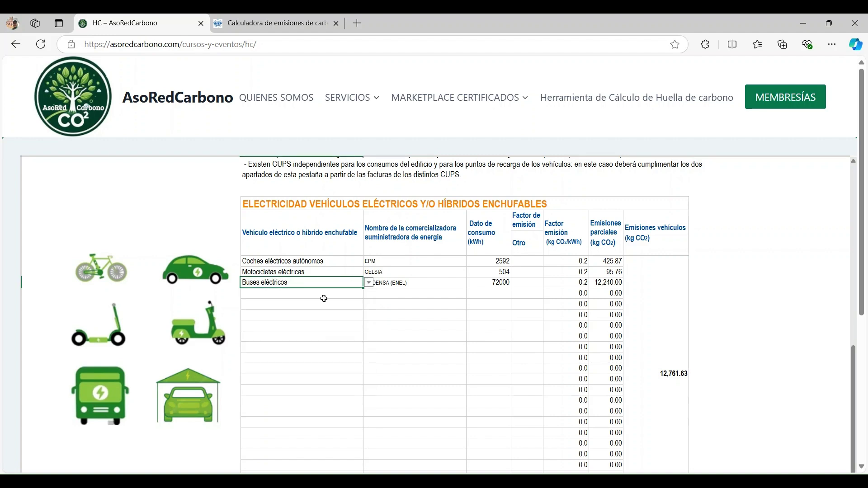
Set the third row's vehicle back to Camiones eléctricos and check that row's energy supplier and kWh consumption
left_click(369, 283)
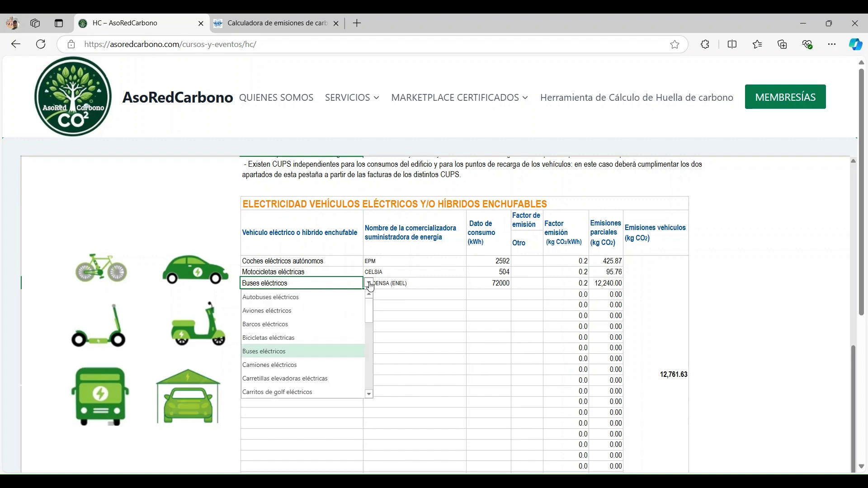
left_click(297, 366)
left_click(429, 283)
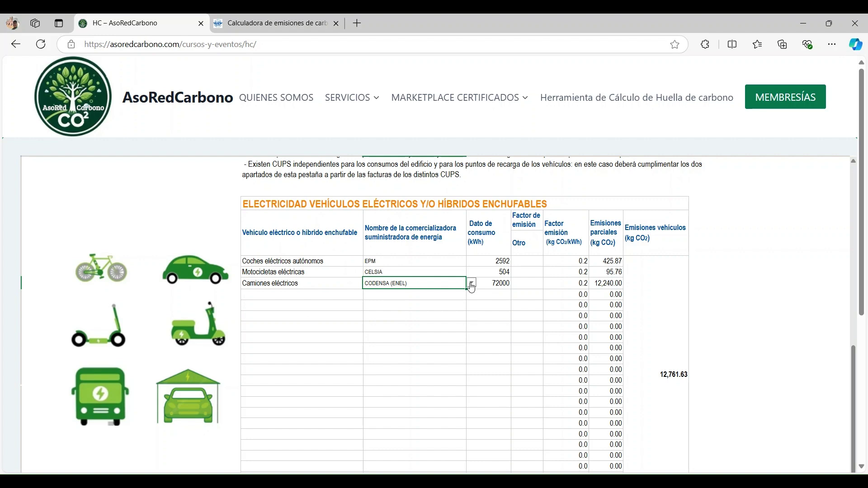
left_click(479, 285)
left_click(524, 286)
left_click(494, 284)
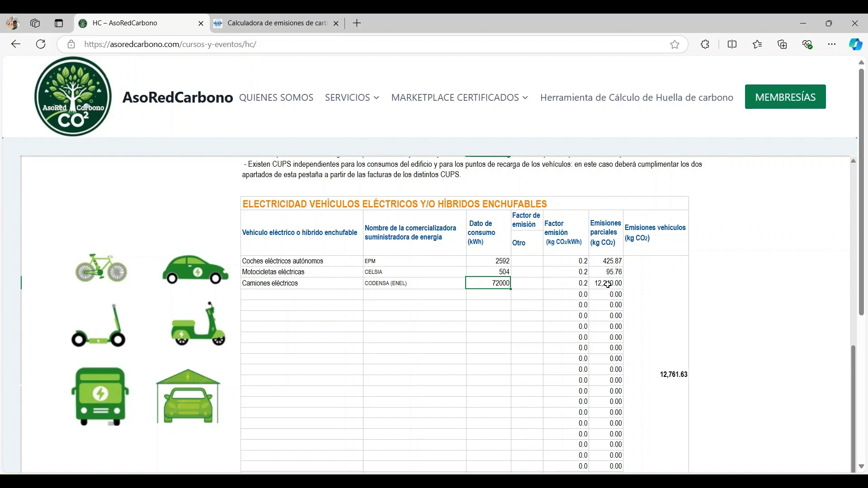
Open the Alcance 3 travel, goods and services section and examine the Avión privado row's fuel and quantity in Table 5
scroll(325, 353, "up", 6)
scroll(325, 353, "up", 3)
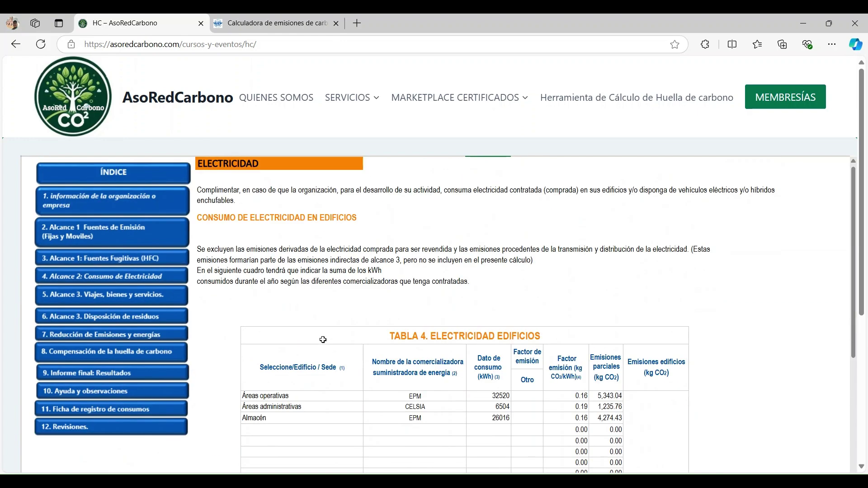
left_click(122, 297)
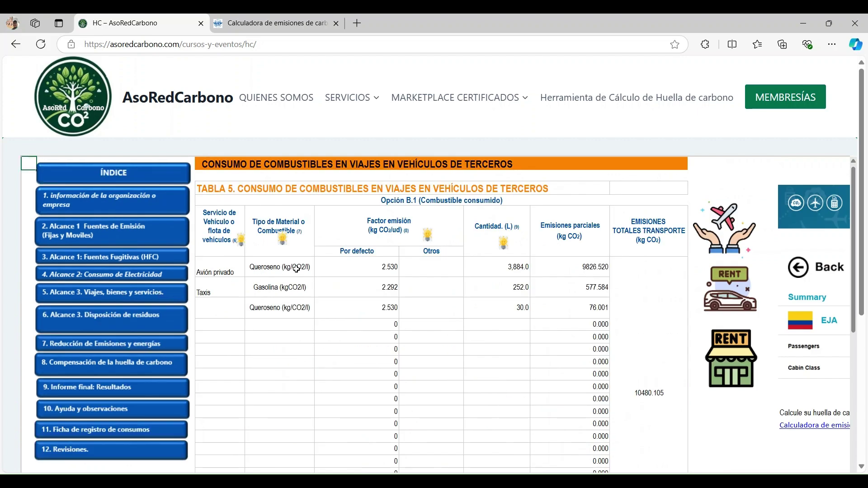
left_click(219, 267)
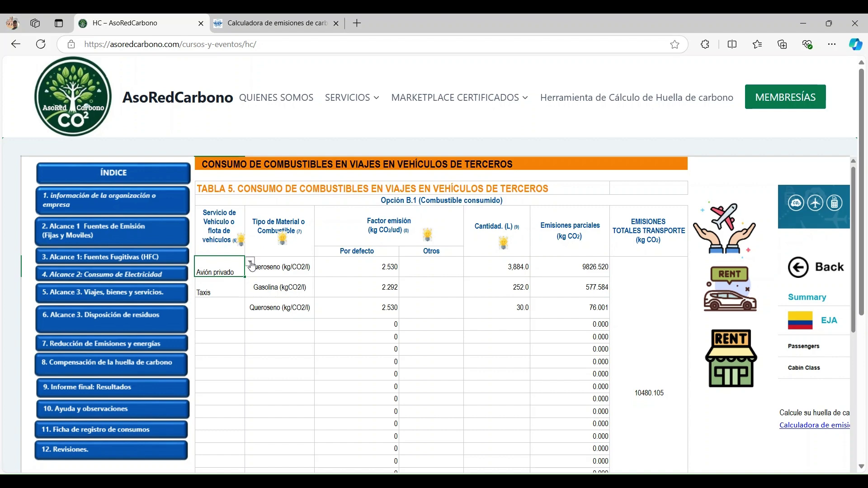
left_click(293, 266)
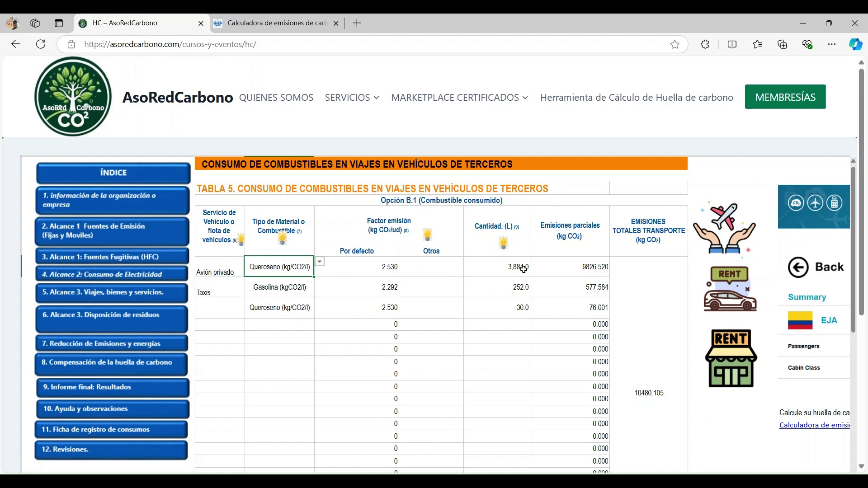
left_click(500, 267)
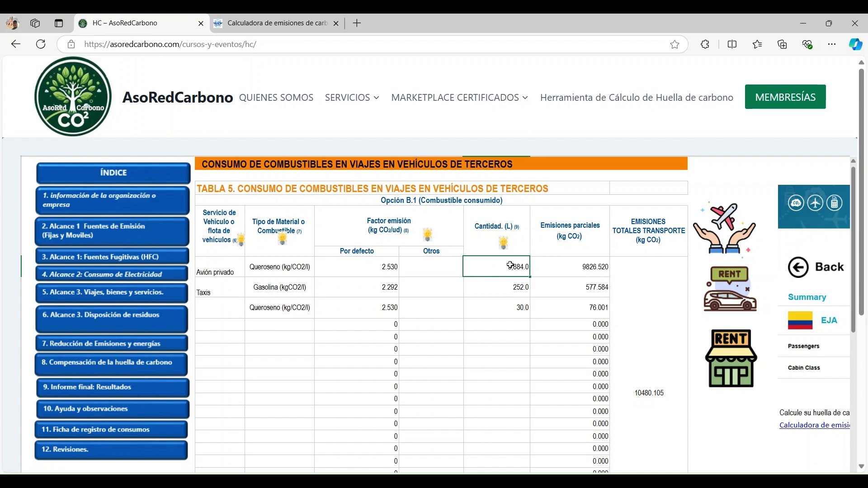
scroll(510, 264, "right", 1)
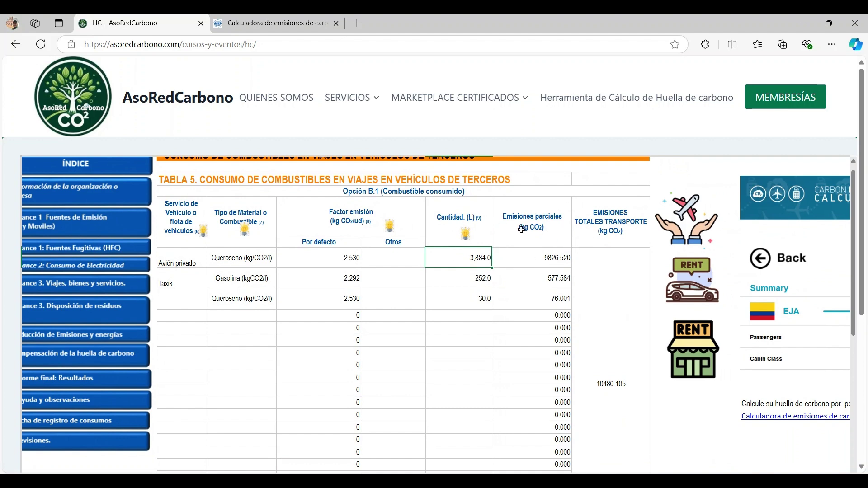
Select the "Avión- viaje come…" service for the third row of Table 5 and check its fuel options and quantity
left_click(179, 302)
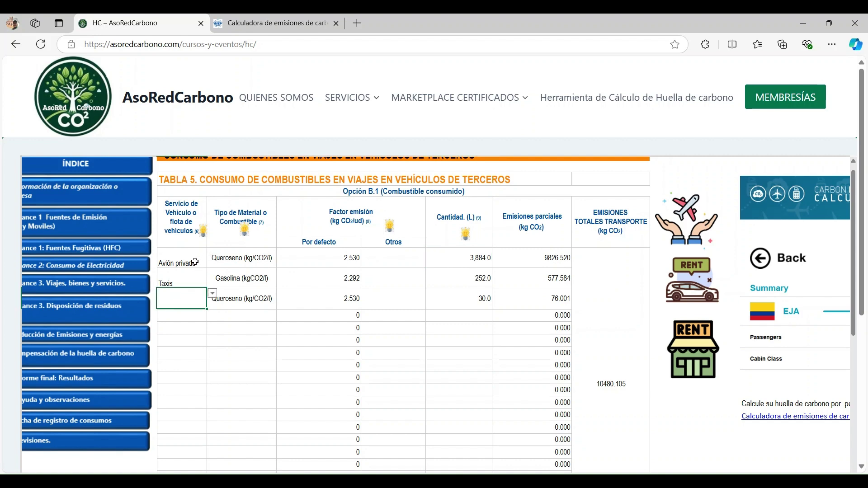
left_click(213, 293)
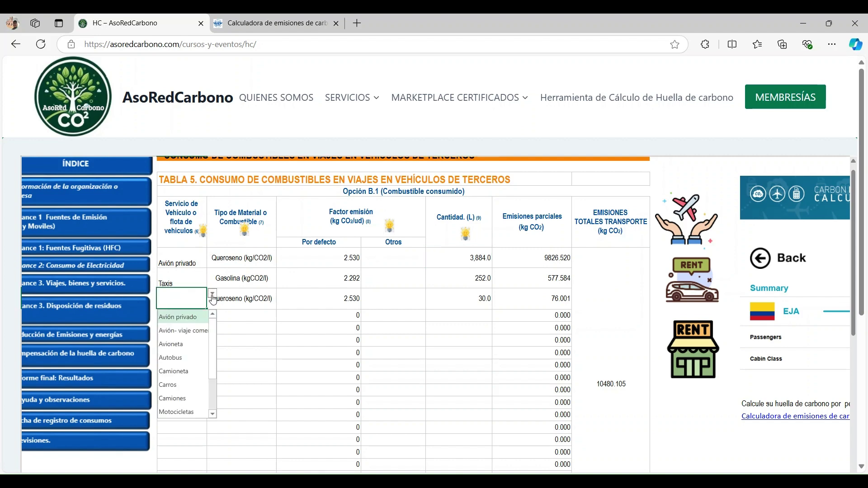
left_click(198, 331)
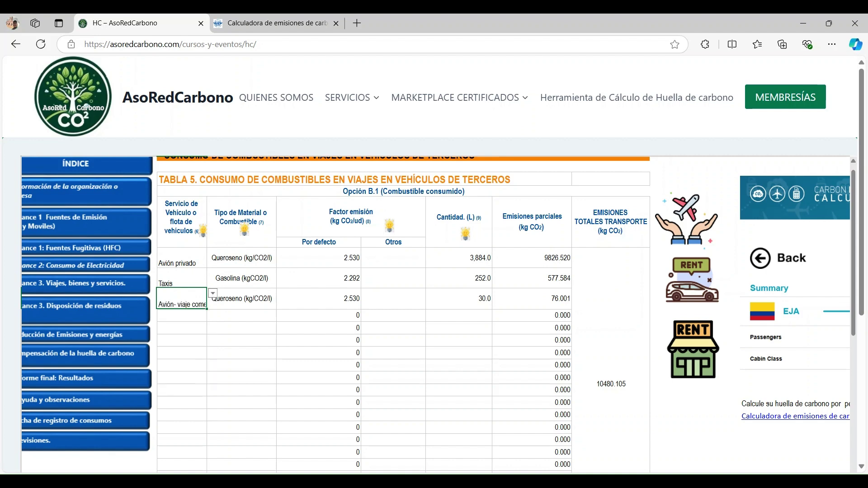
left_click(269, 305)
left_click(282, 295)
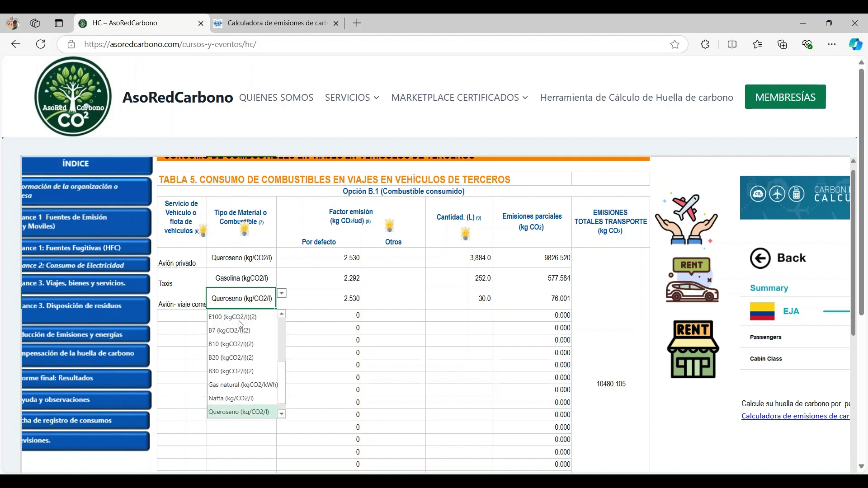
left_click(283, 298)
left_click(463, 299)
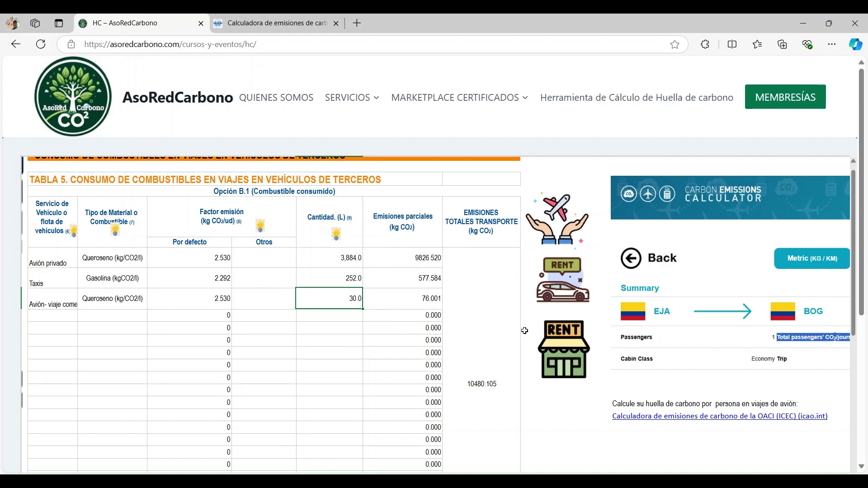
Switch to the ICAO Carbon Emissions Calculator and calculate a Barrancabermeja–Bogota round trip for 1 Economy passenger
mouse_move(629, 418)
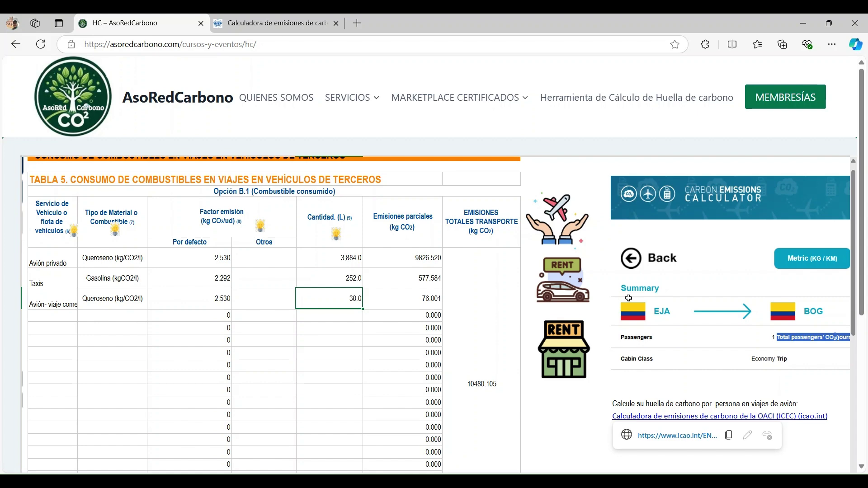
left_click(287, 17)
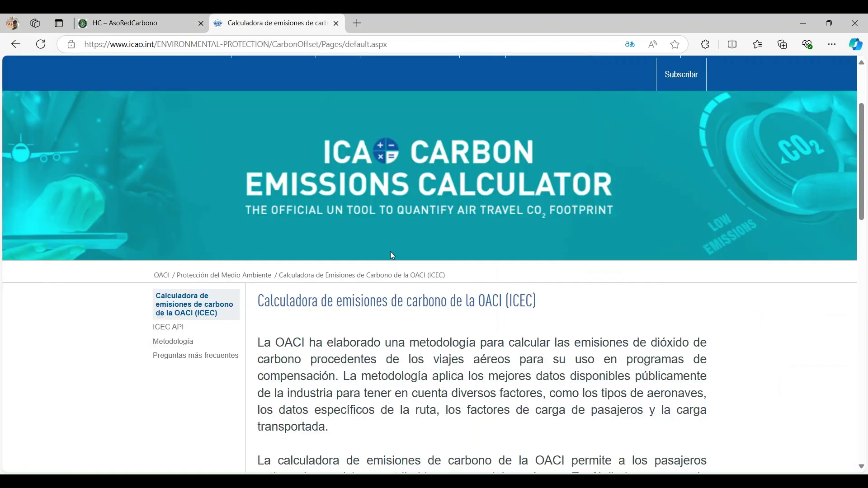
scroll(390, 252, "down", 8)
scroll(391, 254, "down", 2)
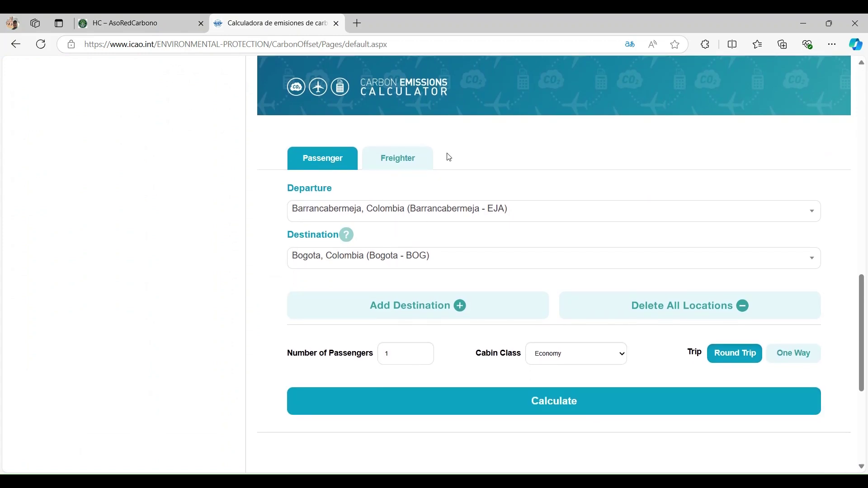
scroll(355, 215, "down", 2)
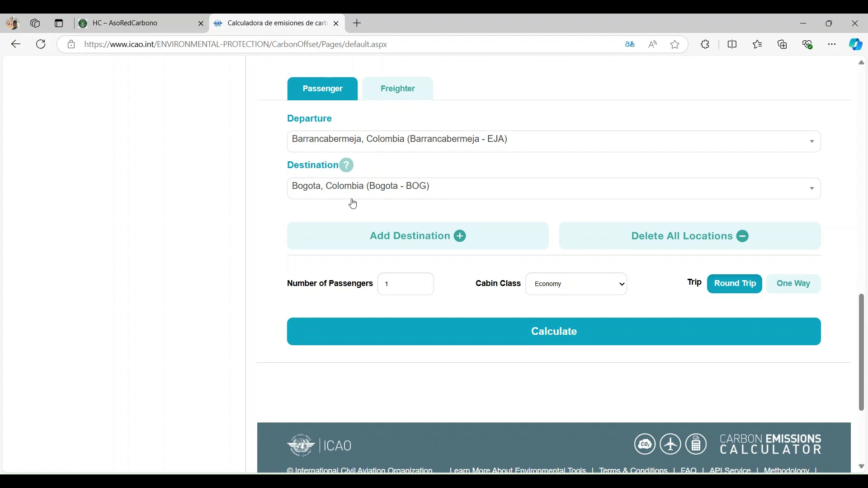
left_click(403, 290)
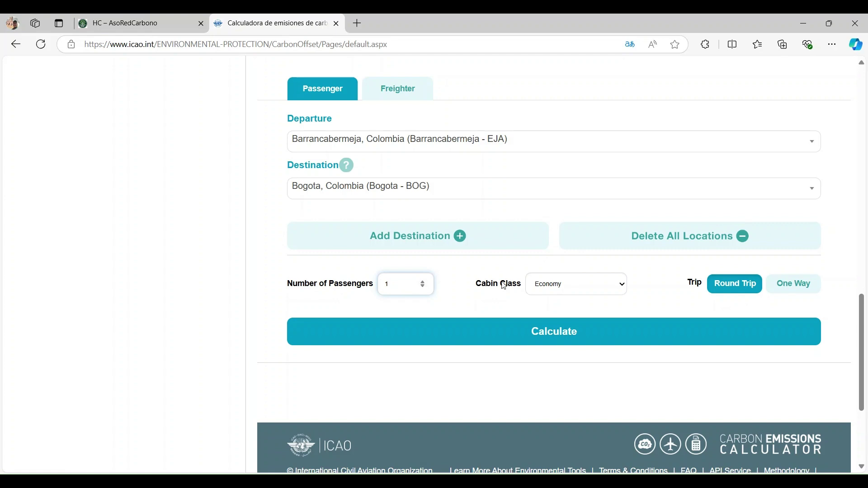
left_click(627, 285)
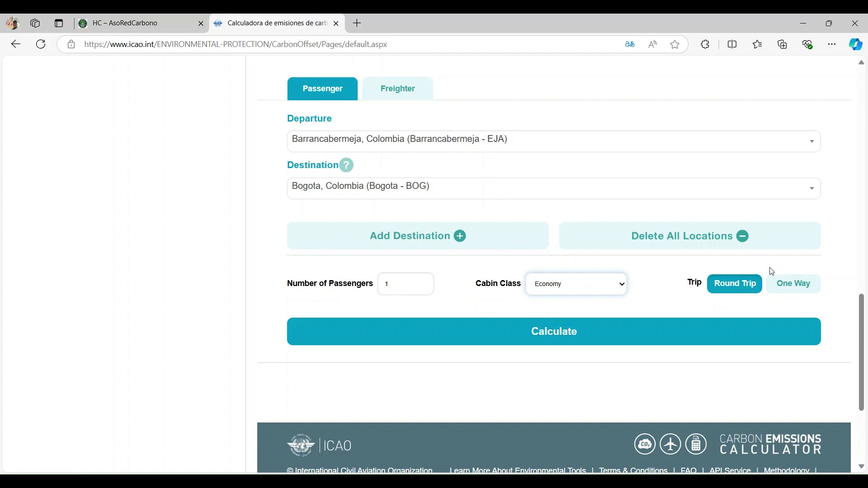
left_click(722, 285)
left_click(552, 336)
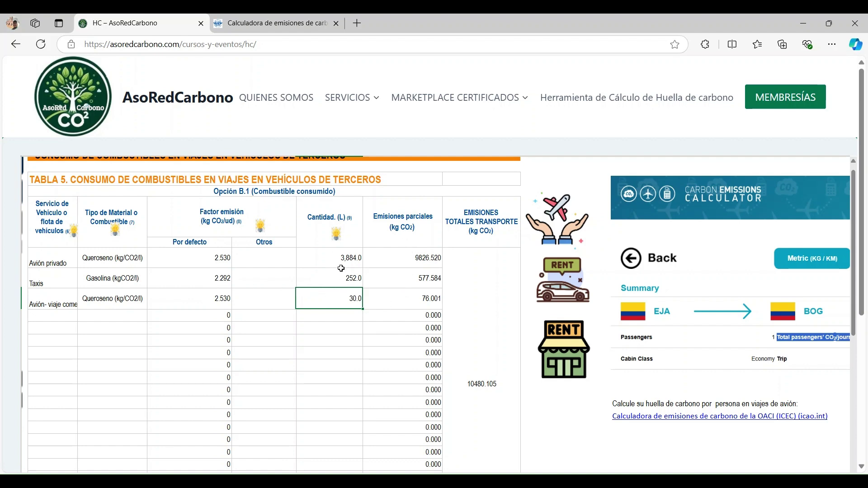
Set the quantity of the commercial flight row in Table 5 to 30.01 litres and check its partial emissions
double_click(352, 299)
type(".01")
key("Return")
left_click(415, 300)
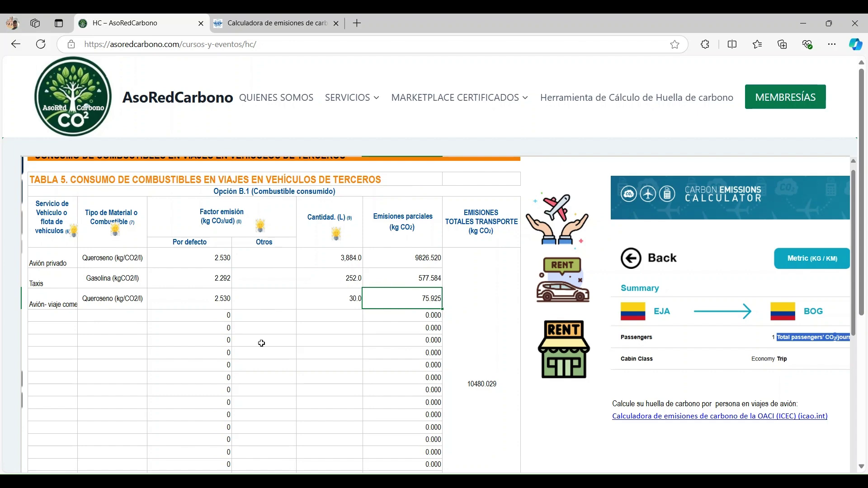
Examine the vehicle service options offered for the empty fourth row of Table 5, along with its fuel and emission factor cells
scroll(237, 335, "left", 3)
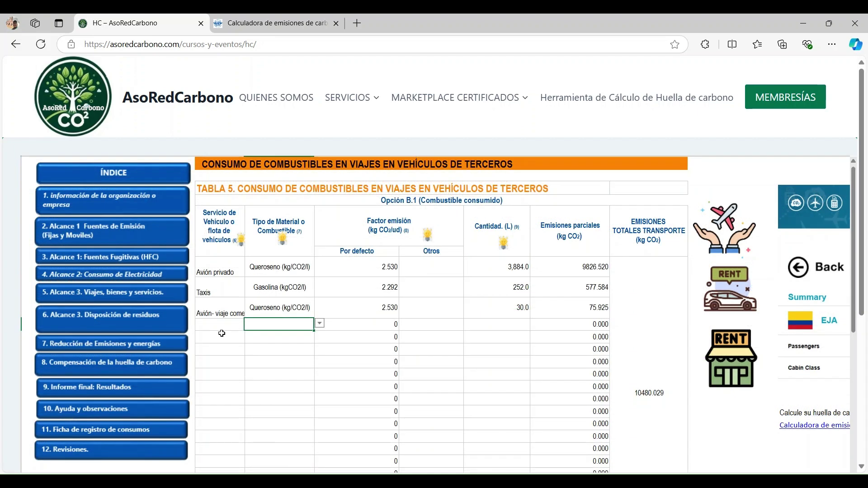
left_click(221, 326)
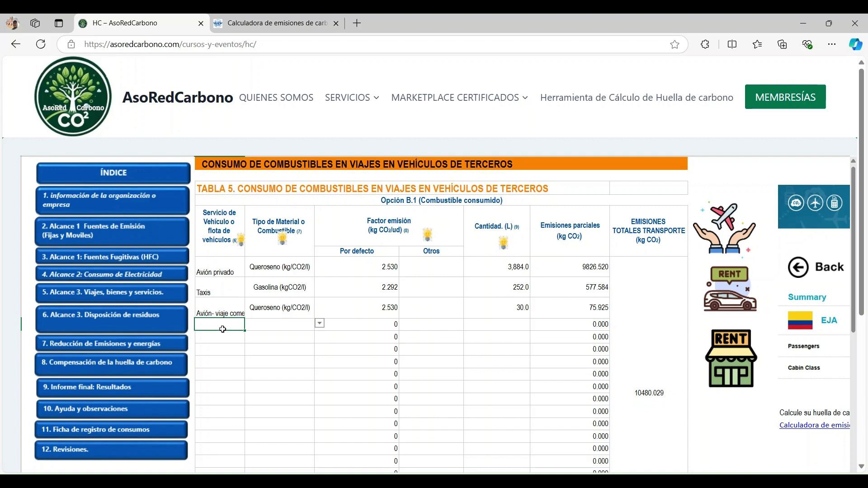
left_click(250, 324)
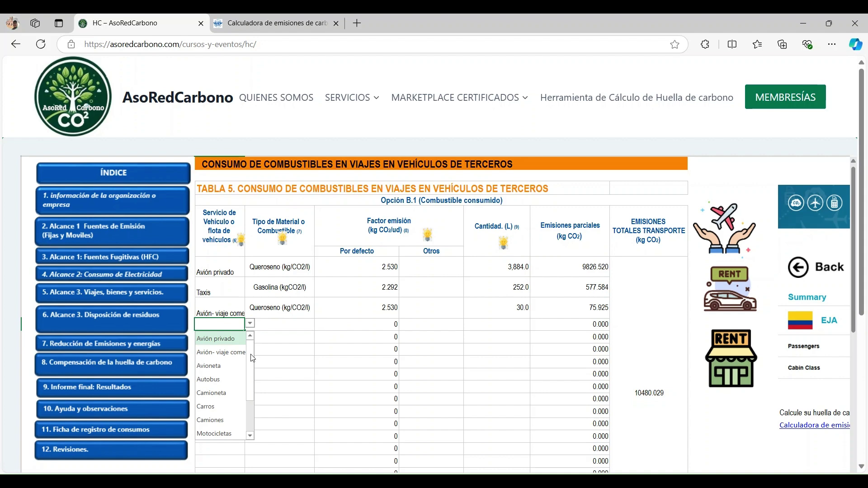
left_click_drag(253, 358, 254, 389)
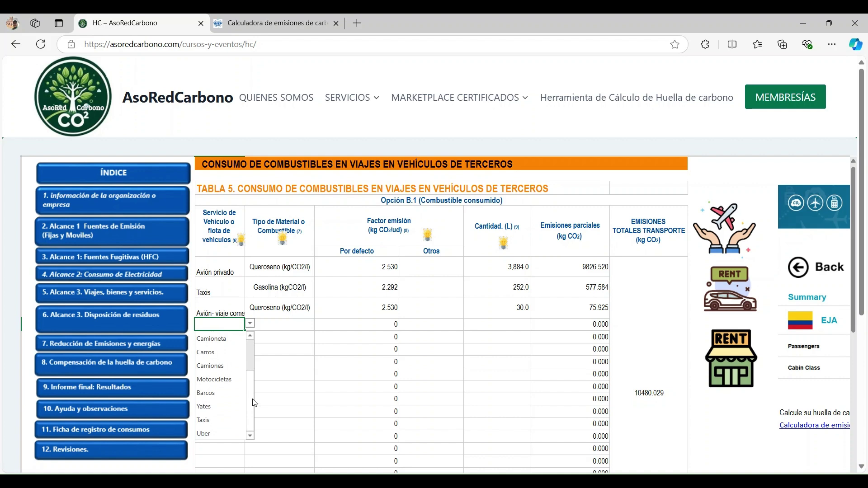
left_click_drag(254, 400, 256, 362)
left_click(275, 324)
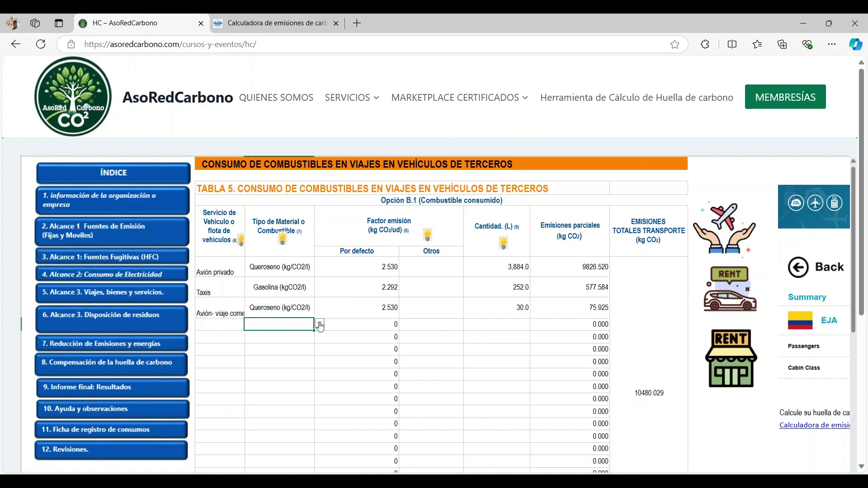
left_click(326, 326)
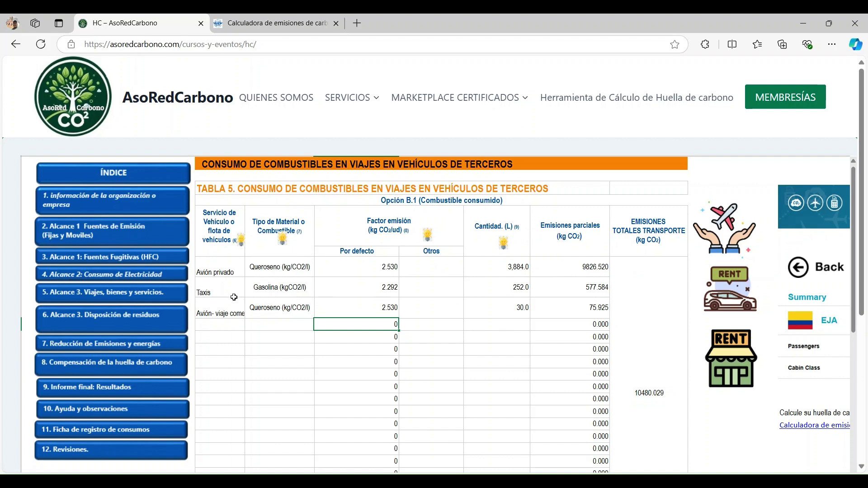
Open the Alcance 3 waste disposal section and examine the Planta de producción row's building, waste type and treatment in Table 6
left_click(116, 327)
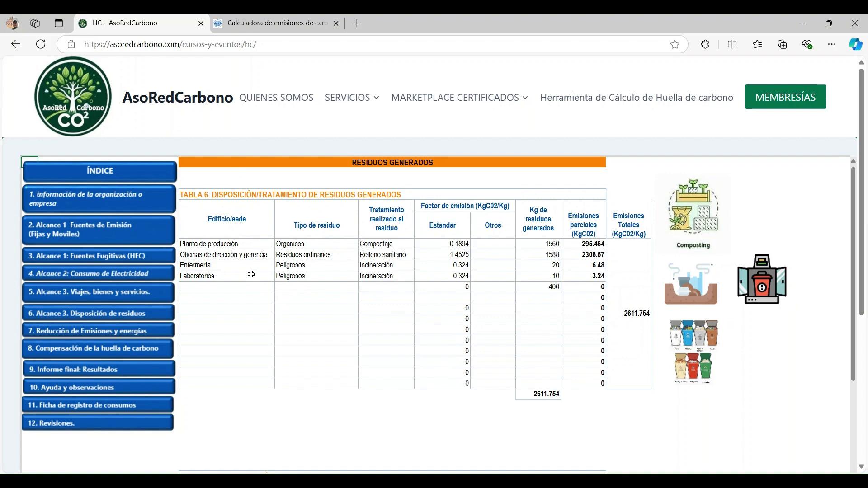
left_click(252, 244)
left_click(281, 245)
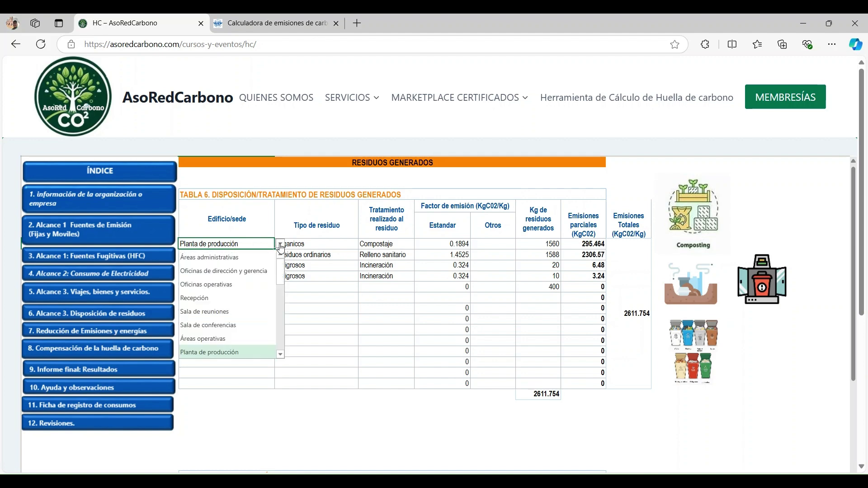
left_click(280, 245)
left_click(323, 243)
left_click(363, 245)
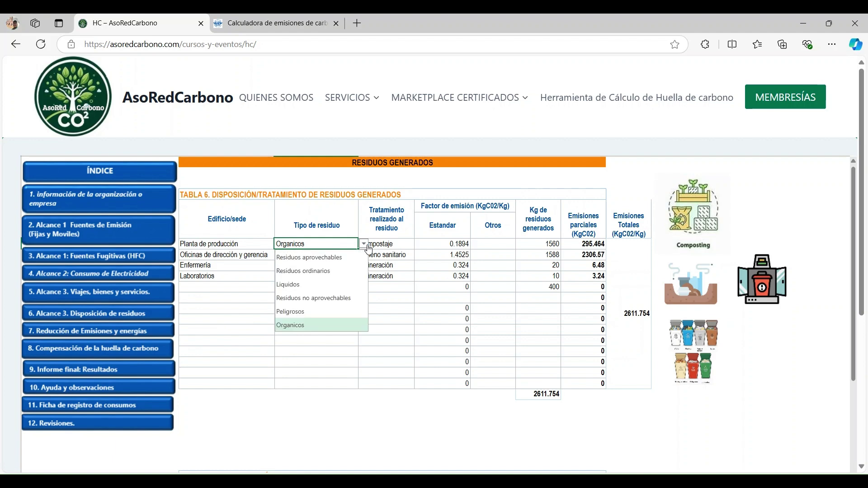
left_click(398, 243)
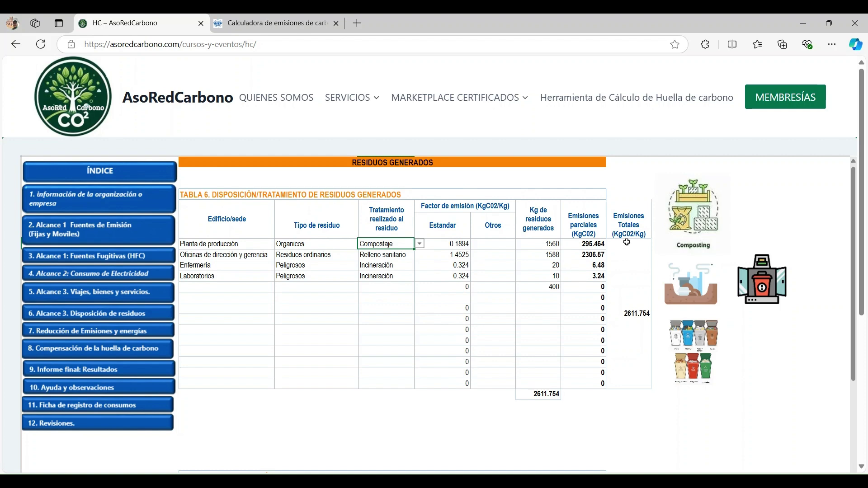
Fill the fifth row of Table 6 with Recepción as the building and Residuos aprovechables as the waste type
left_click(252, 287)
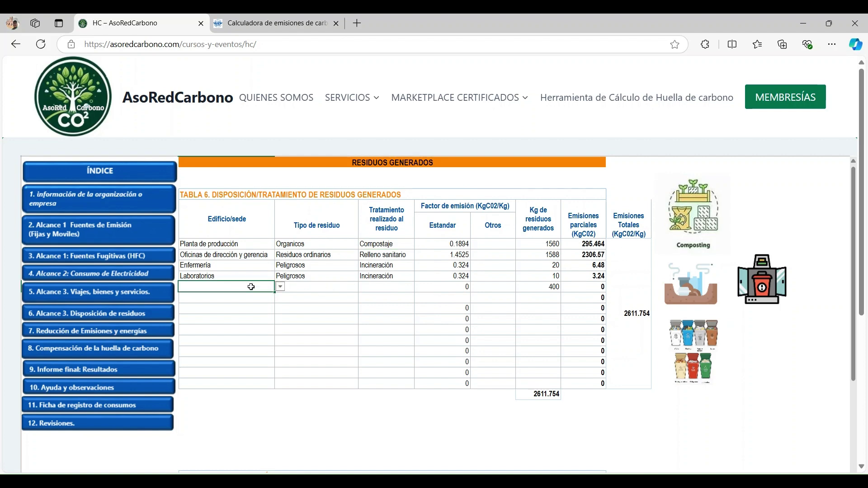
left_click(281, 287)
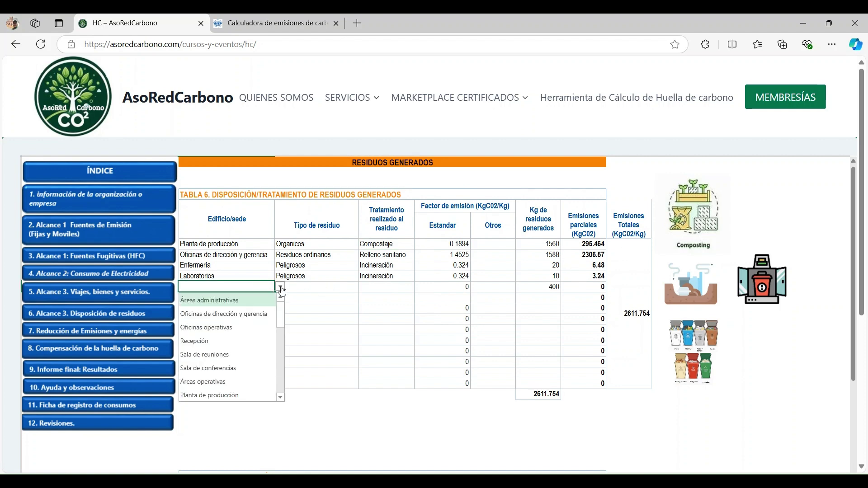
left_click(211, 342)
left_click(312, 290)
left_click(364, 287)
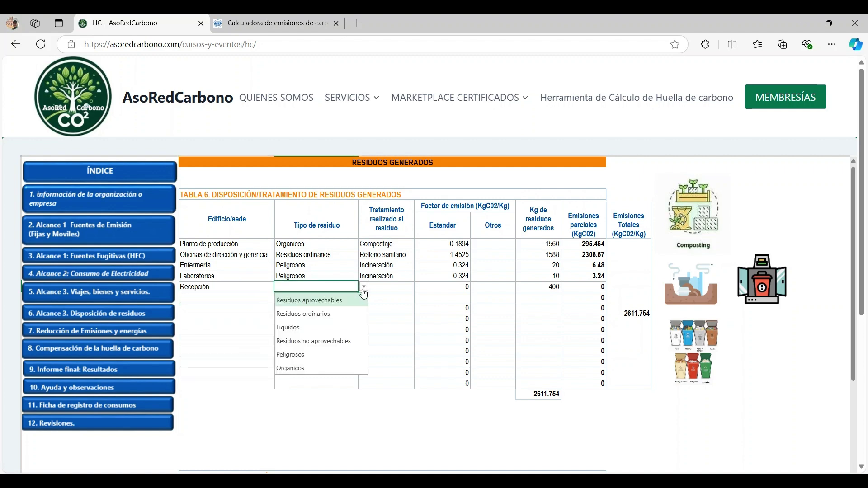
left_click(331, 306)
Try Relleno sanitario as the Recepción row's waste treatment, and settle on Reciclaje instead
left_click(387, 287)
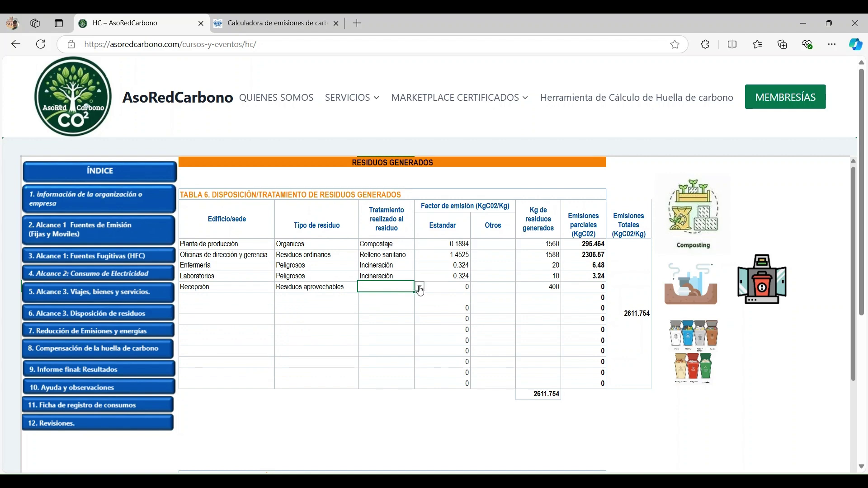
left_click(420, 288)
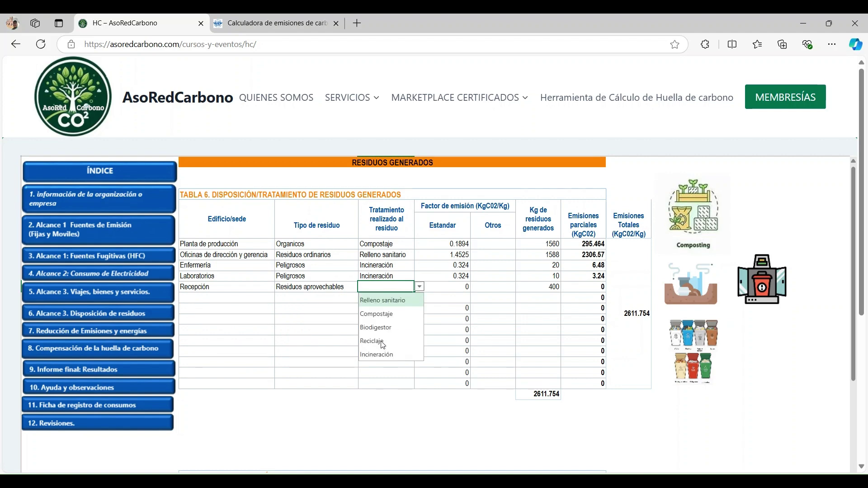
left_click(387, 303)
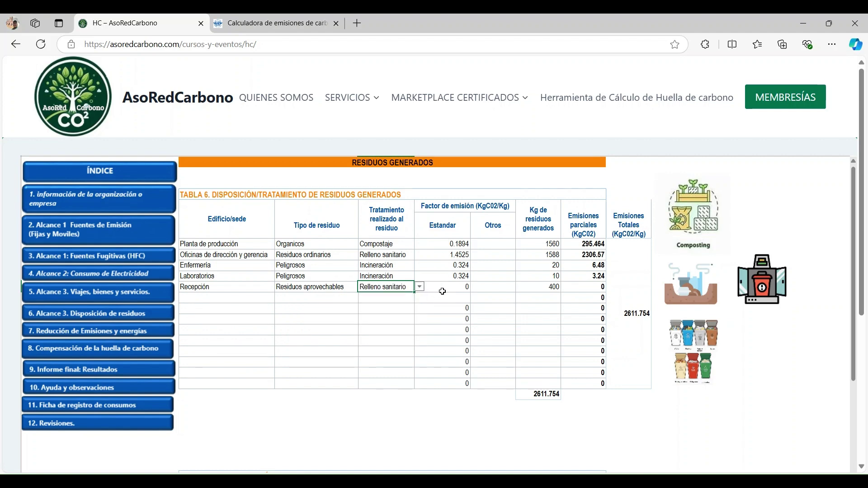
left_click(420, 287)
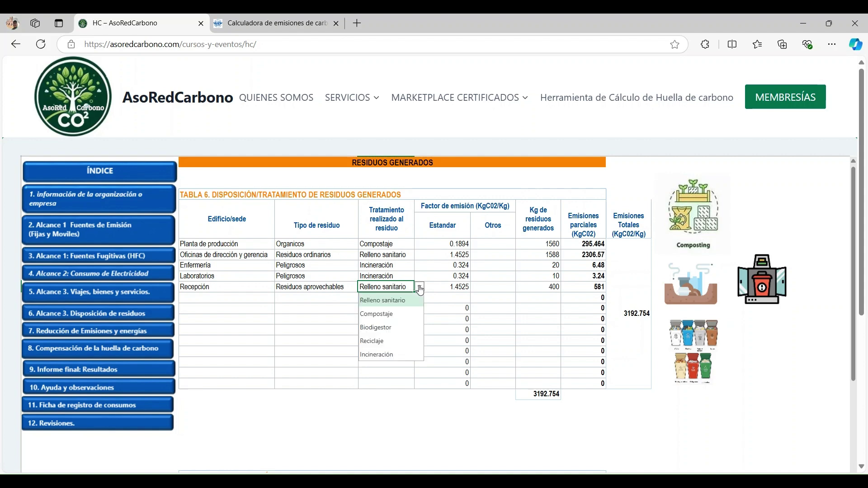
left_click(380, 342)
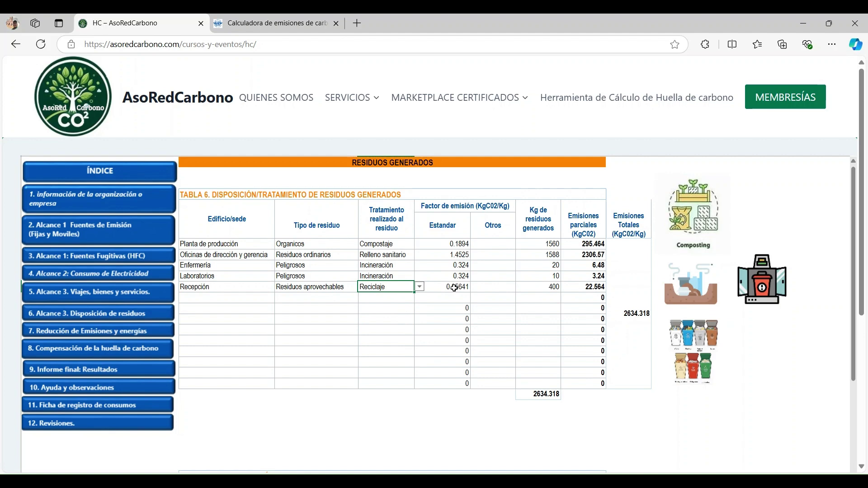
Examine the columns of the Registro de generación de residuos form below Table 6
scroll(308, 320, "down", 5)
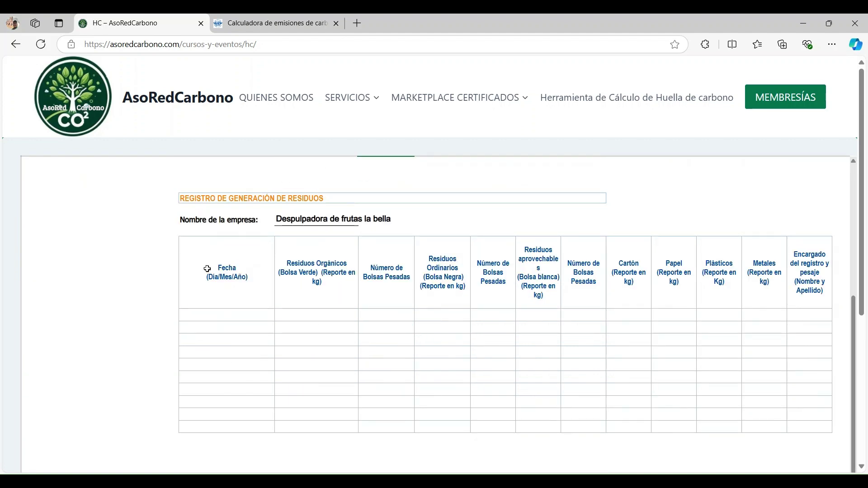
scroll(435, 302, "right", 5)
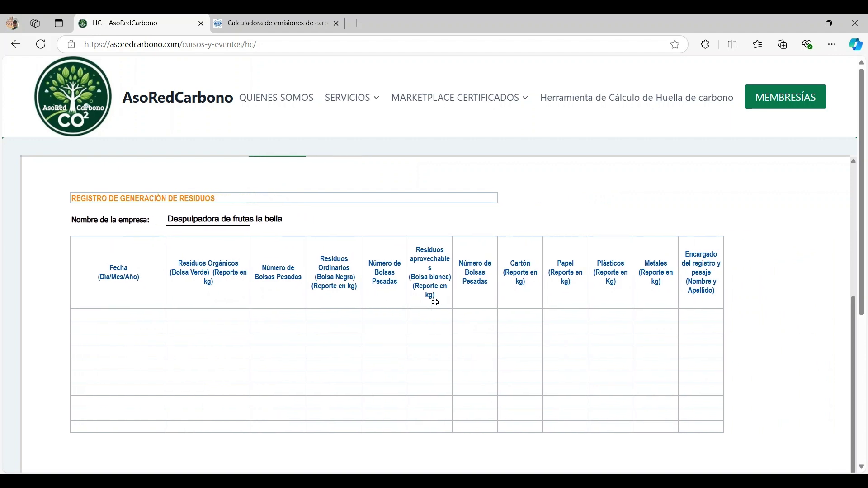
scroll(255, 284, "up", 6)
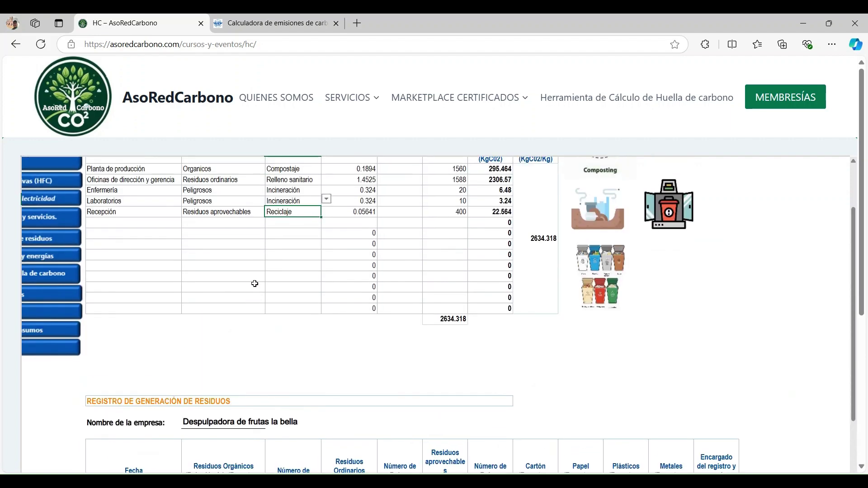
scroll(255, 284, "left", 4)
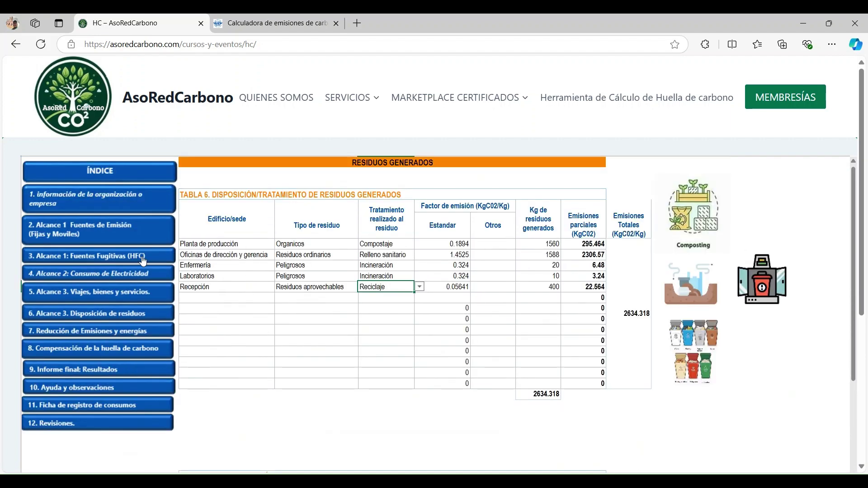
Open the emissions reduction and energy section and examine the building and renewable energy type options of Table 7's Estacionamiento row, keeping Fotovoltaica
left_click(110, 333)
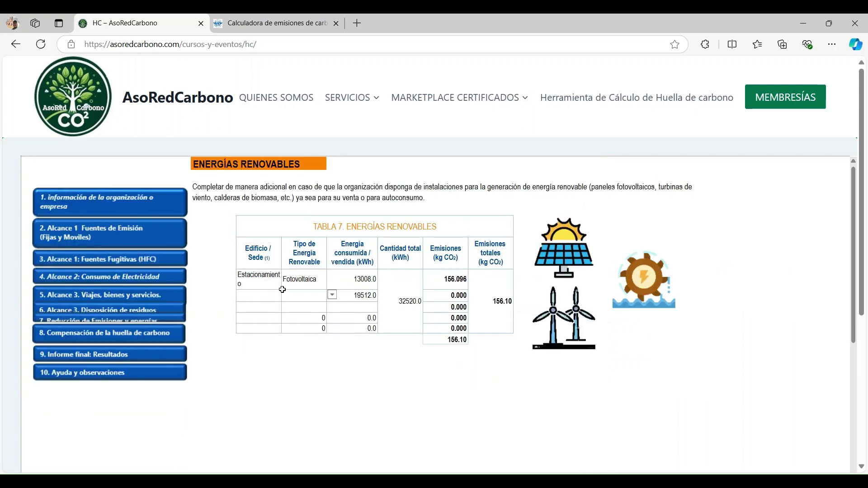
left_click(266, 275)
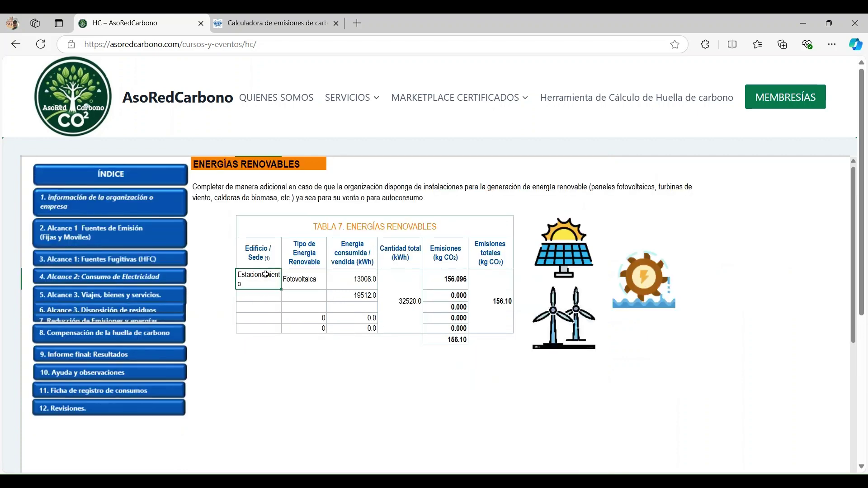
left_click(287, 276)
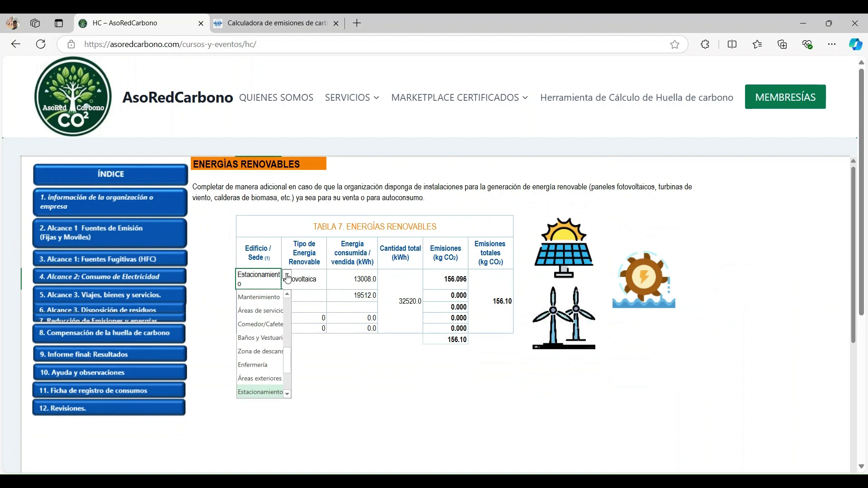
left_click(287, 277)
left_click(308, 277)
left_click(332, 277)
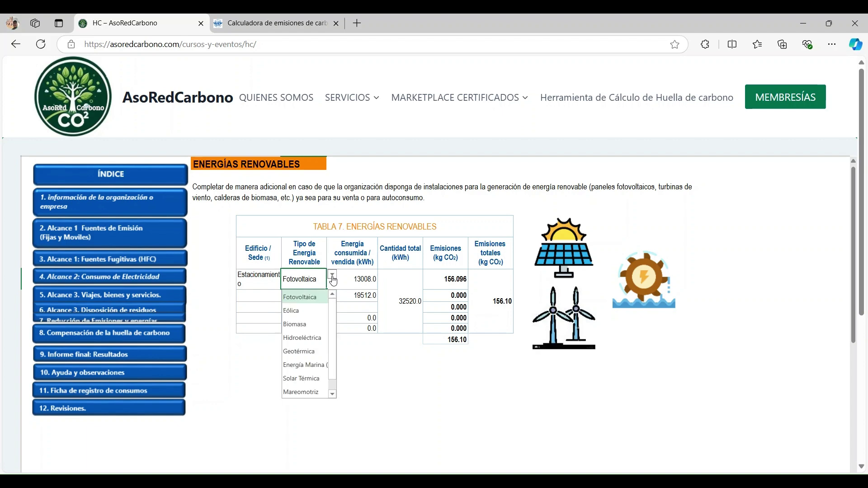
scroll(335, 311, "down", 1)
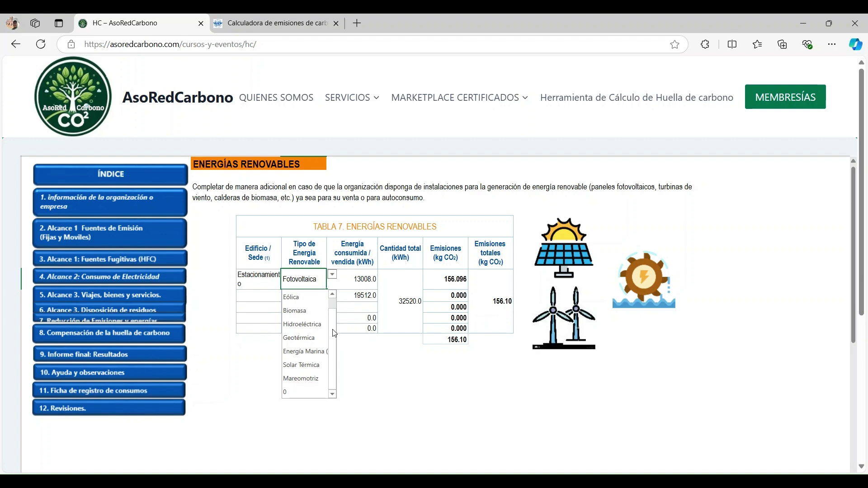
scroll(335, 333, "up", 1)
left_click(319, 299)
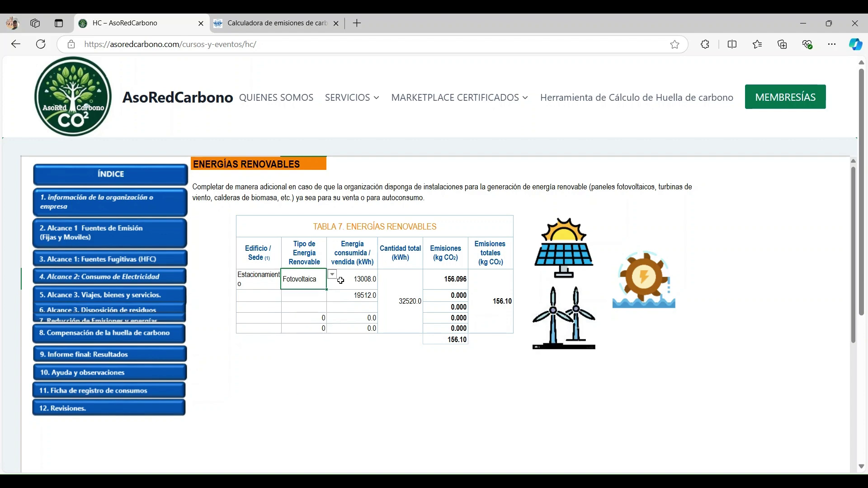
Fill the second row of Table 7 with Área de tecnología as the building and Eólica as the renewable energy type
left_click(265, 299)
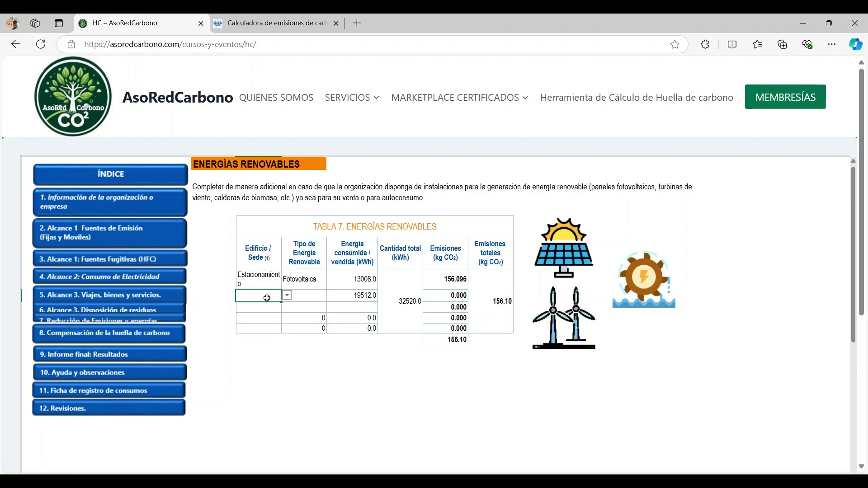
left_click(287, 296)
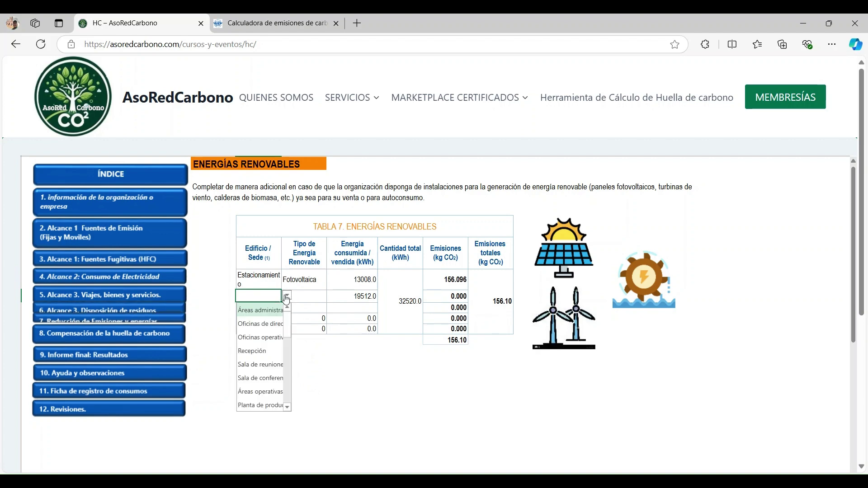
left_click_drag(288, 329, 289, 380)
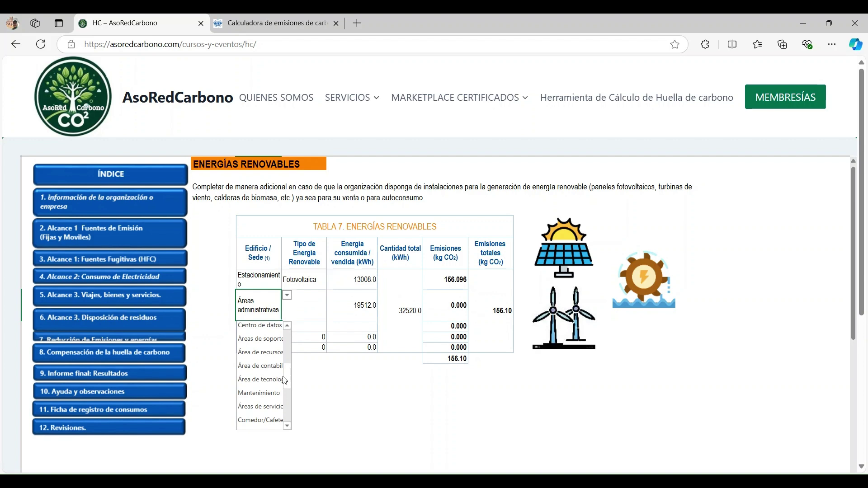
left_click(260, 380)
left_click(289, 302)
left_click(333, 296)
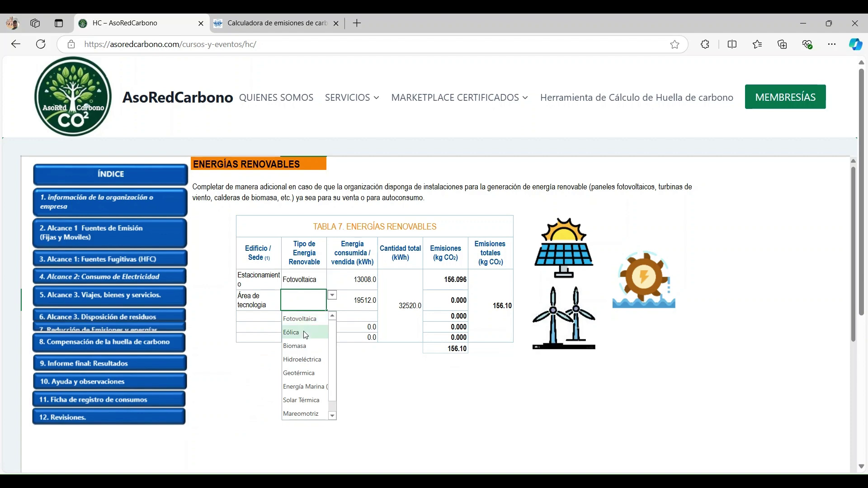
left_click(306, 334)
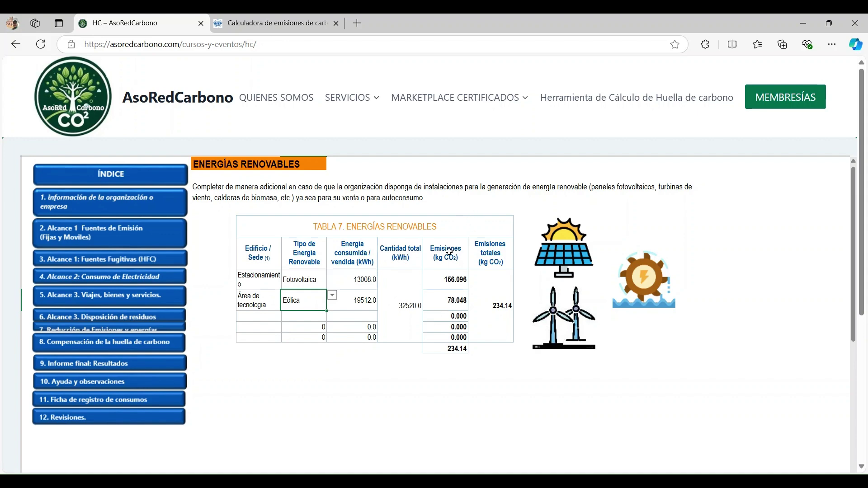
scroll(441, 300, "down", 2)
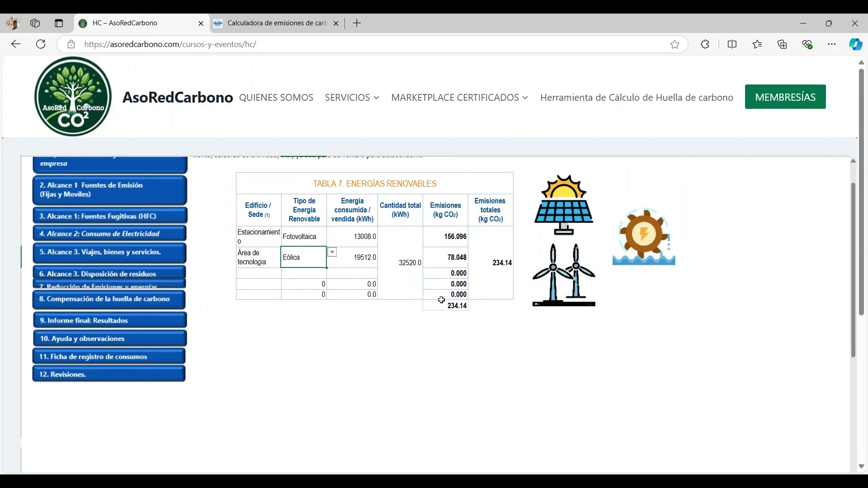
key("ctrl+Home")
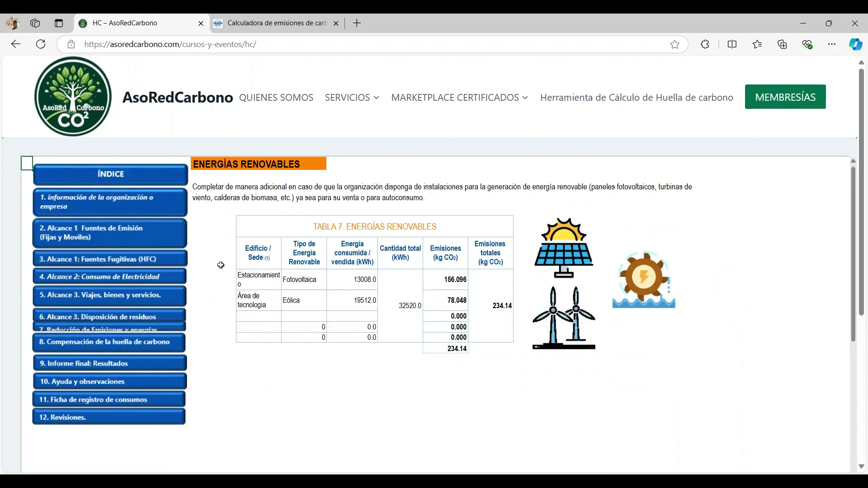
Open the carbon footprint compensation section and set the fourth tree type in Table 8 to Leucaena (Leucaena leucocephala)
left_click(108, 347)
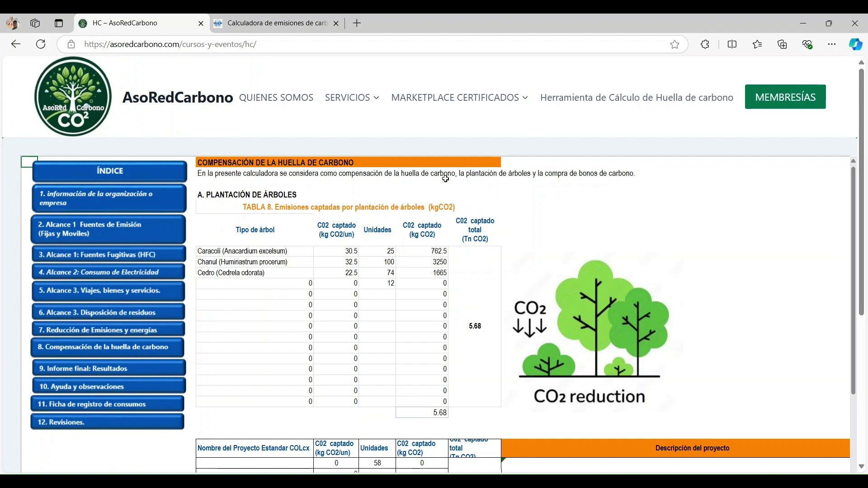
left_click(288, 284)
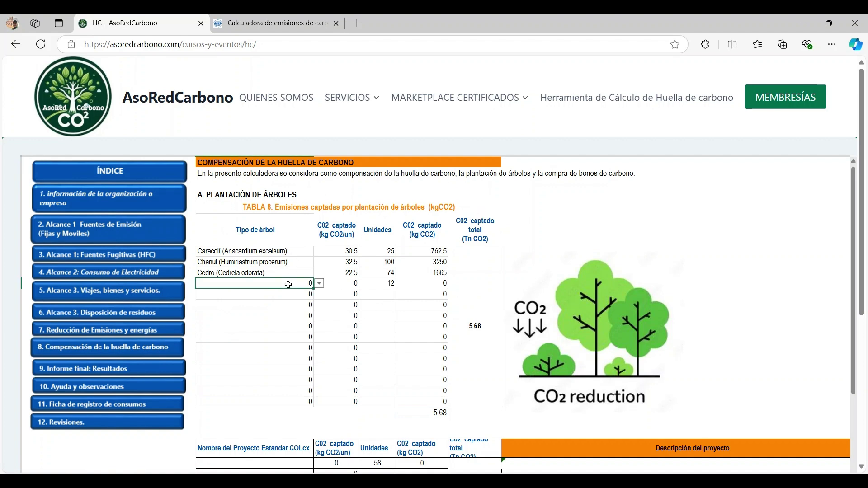
left_click(320, 285)
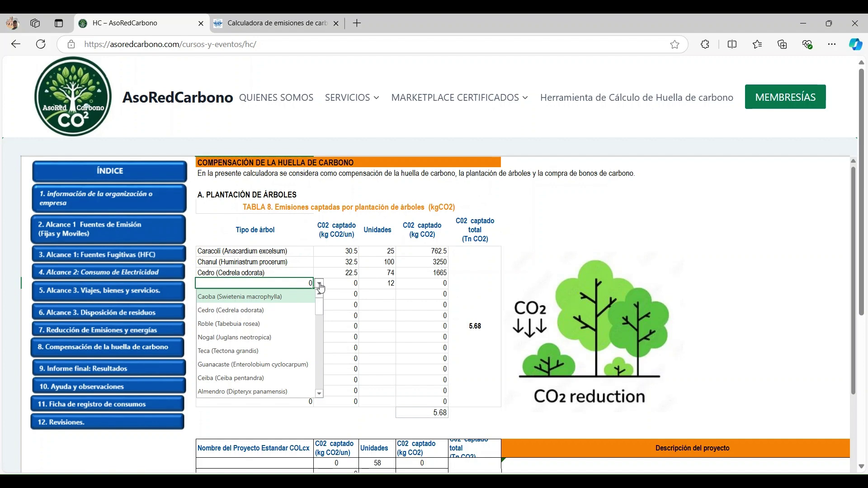
type("L")
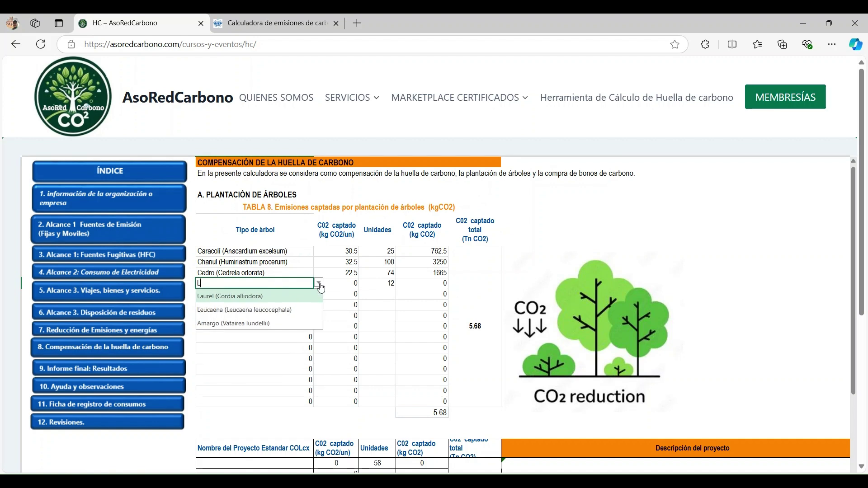
type("EU")
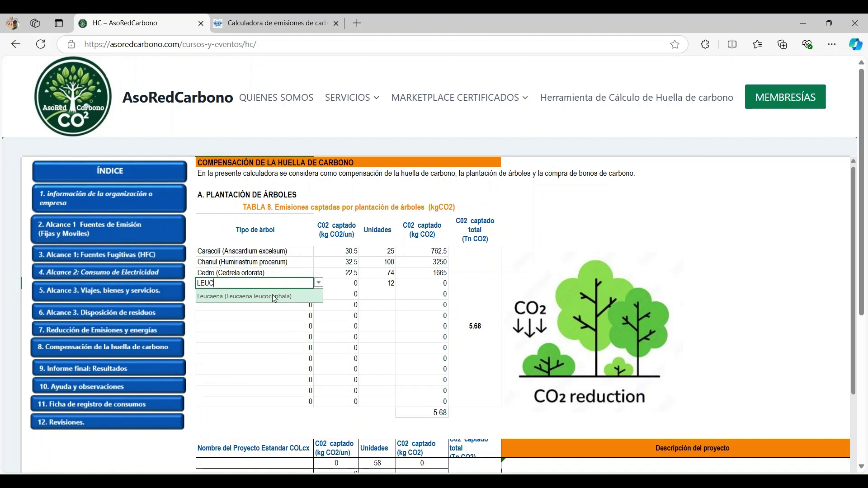
type("C")
left_click(278, 296)
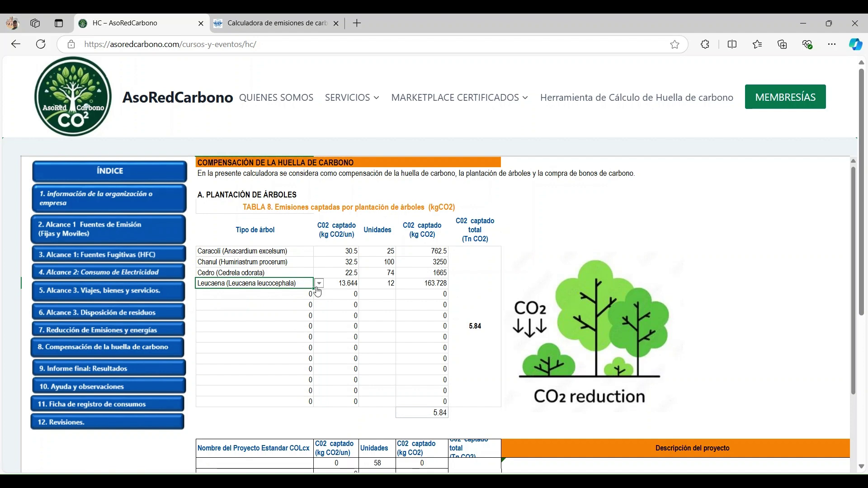
Set the number of Leucaena trees planted in Table 8 to 13
left_click(319, 284)
left_click(319, 284)
left_click(385, 283)
type("13")
key("Return")
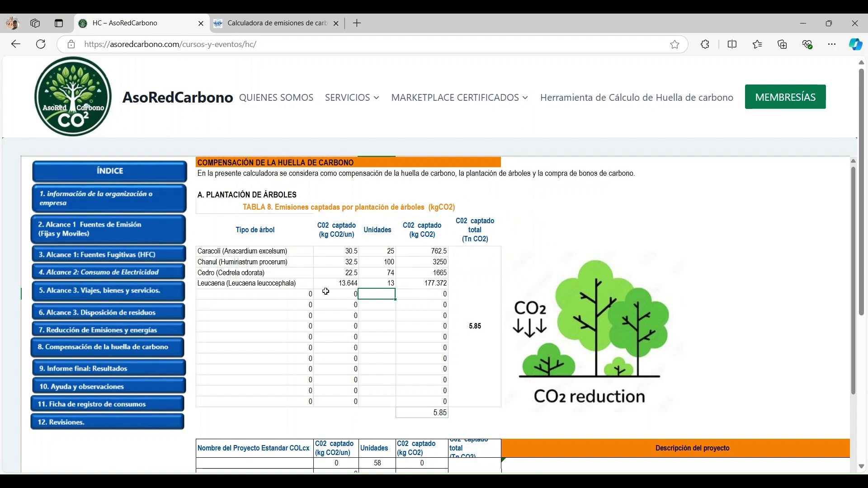
Select CARBONO SOMBRILLA ABEJORRAL as the first COLCX standard project in the carbon project compensation table and review its units and description
scroll(325, 292, "down", 3)
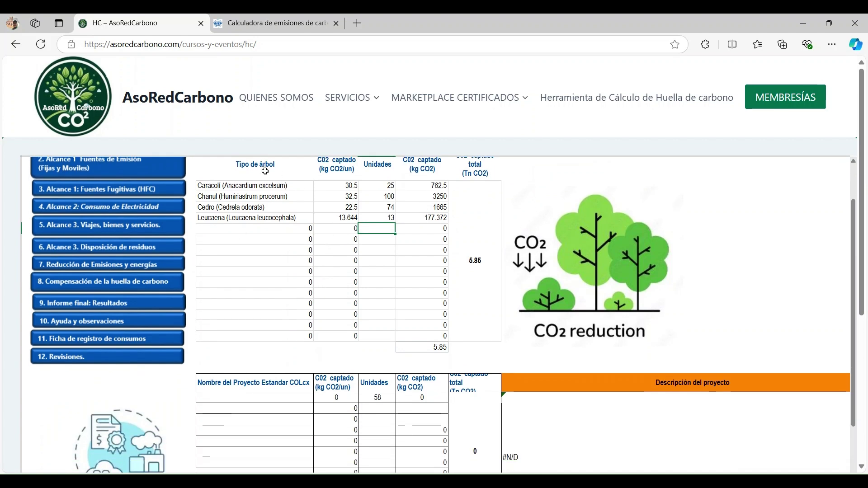
scroll(273, 292, "down", 5)
left_click(272, 292)
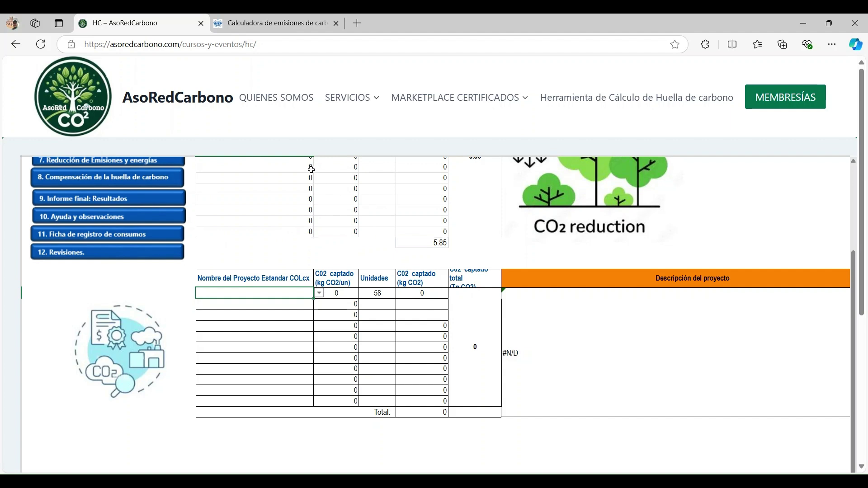
left_click(320, 294)
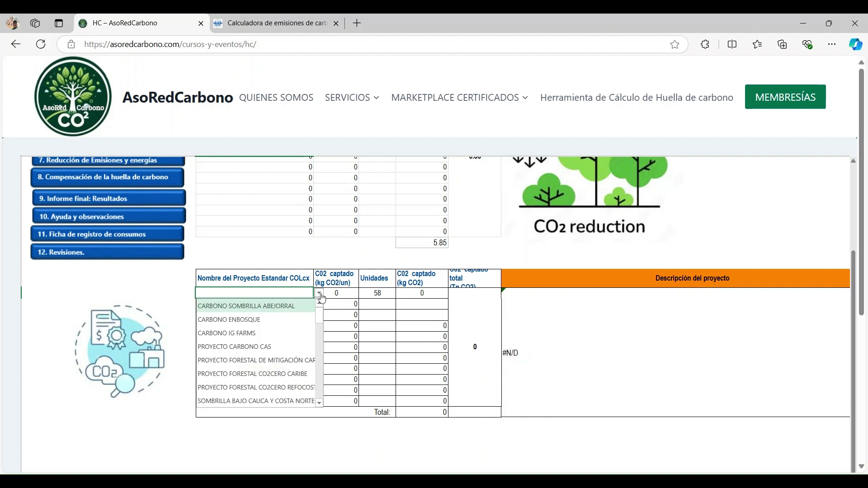
left_click(262, 311)
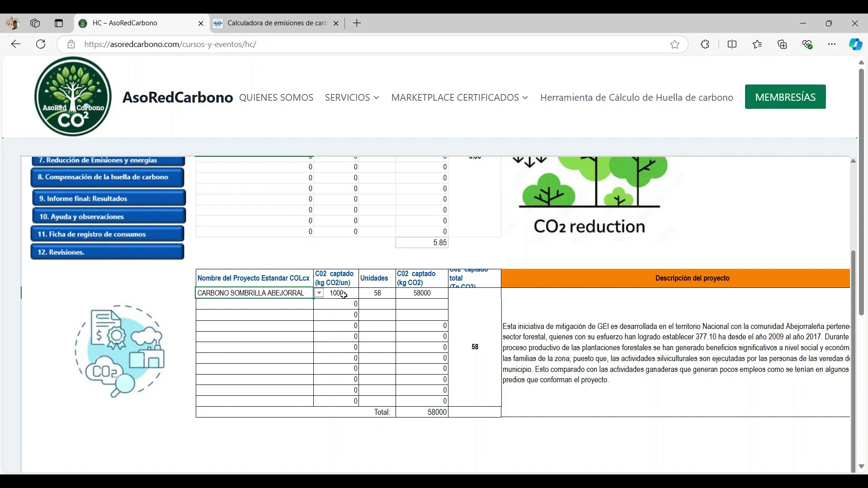
left_click(382, 293)
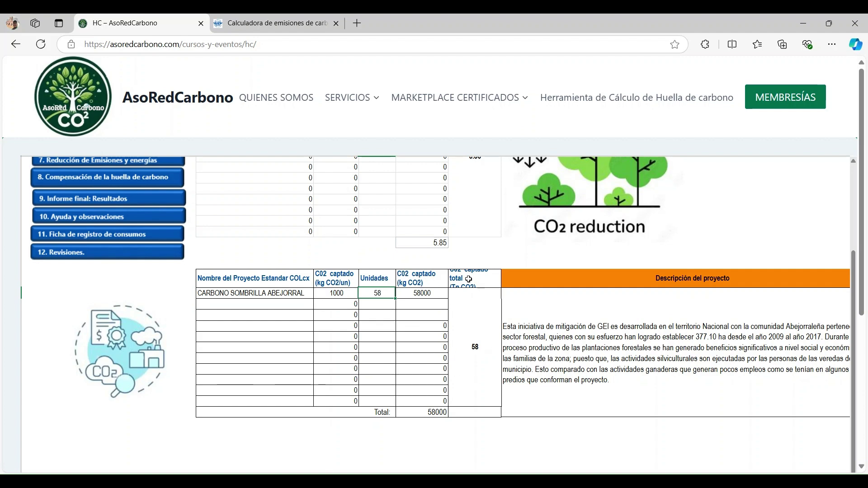
scroll(446, 373, "right", 3)
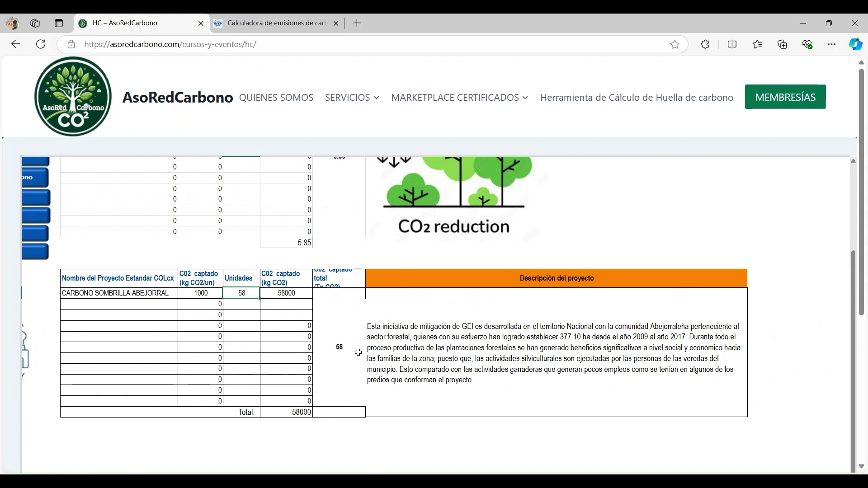
scroll(99, 297, "left", 3)
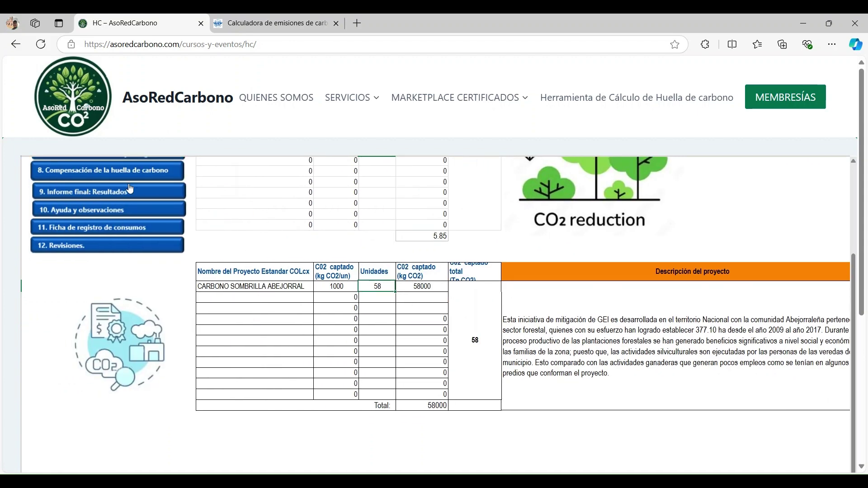
Open the final report section and examine the base-year results, the Alcance 1–3 breakdowns, the compensation figures and the net carbon value
left_click(115, 195)
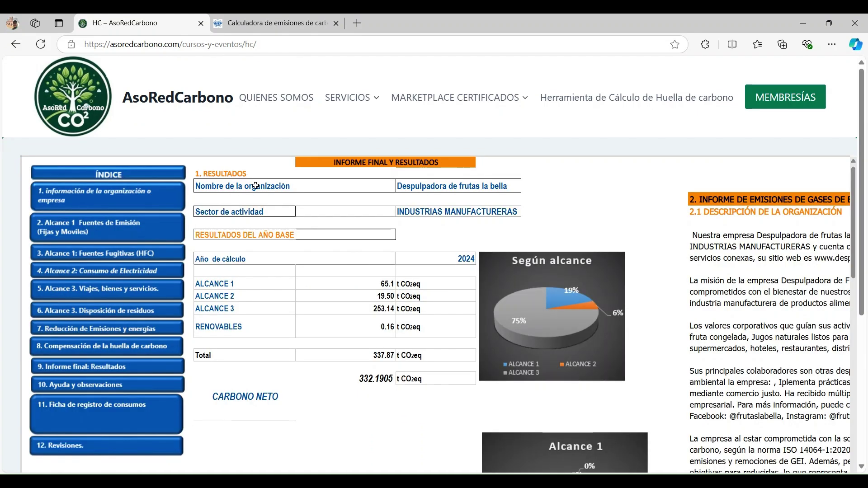
scroll(426, 310, "down", 4)
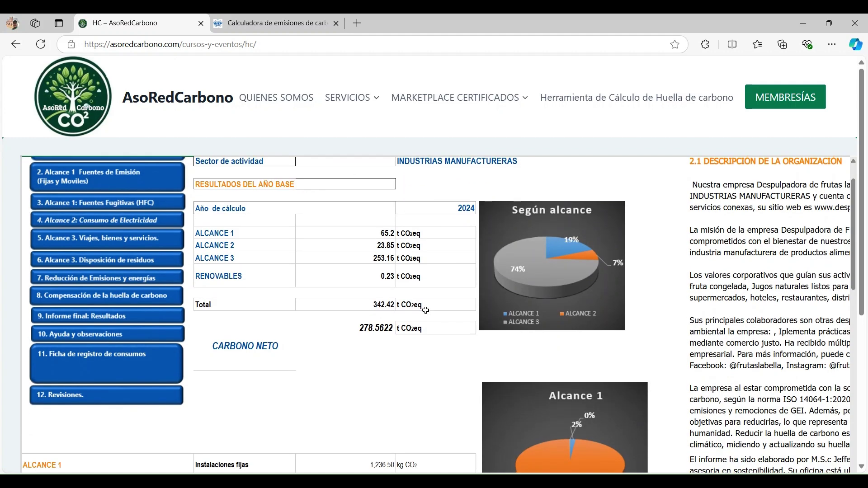
scroll(425, 310, "down", 2)
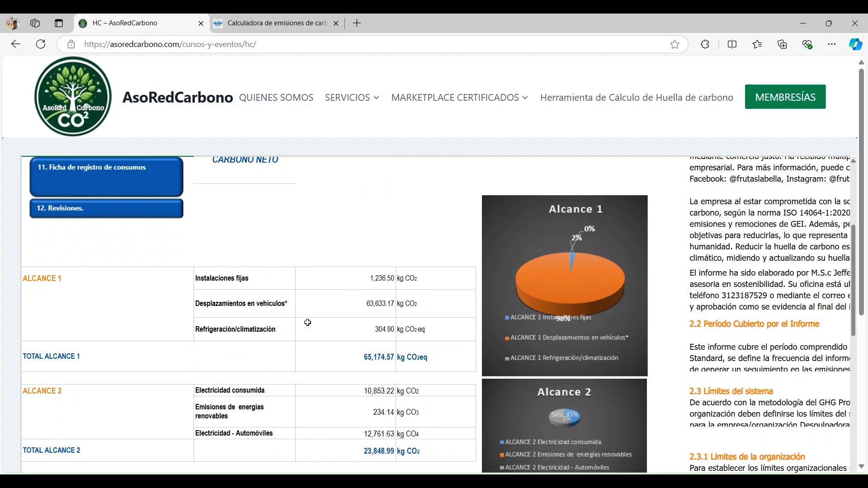
scroll(281, 345, "down", 1)
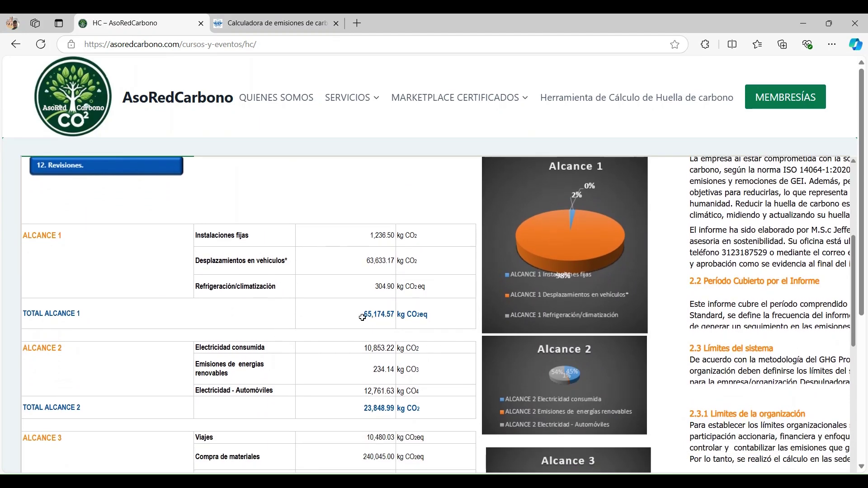
scroll(343, 312, "down", 2)
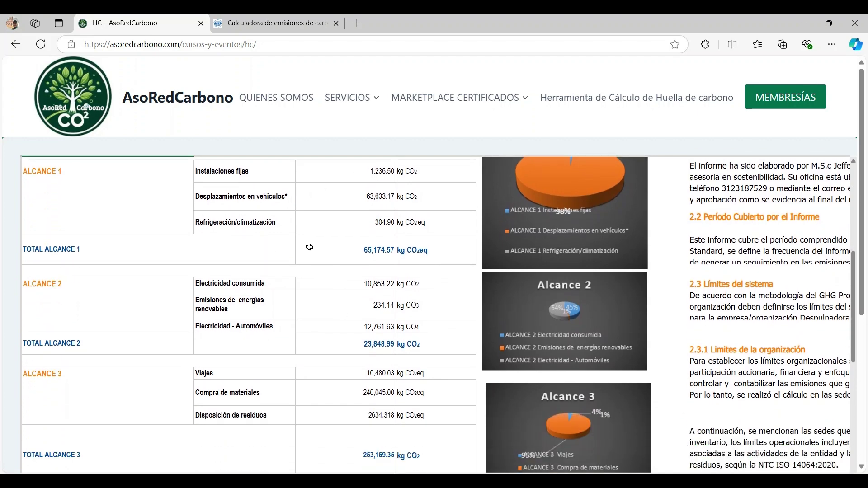
scroll(309, 247, "down", 4)
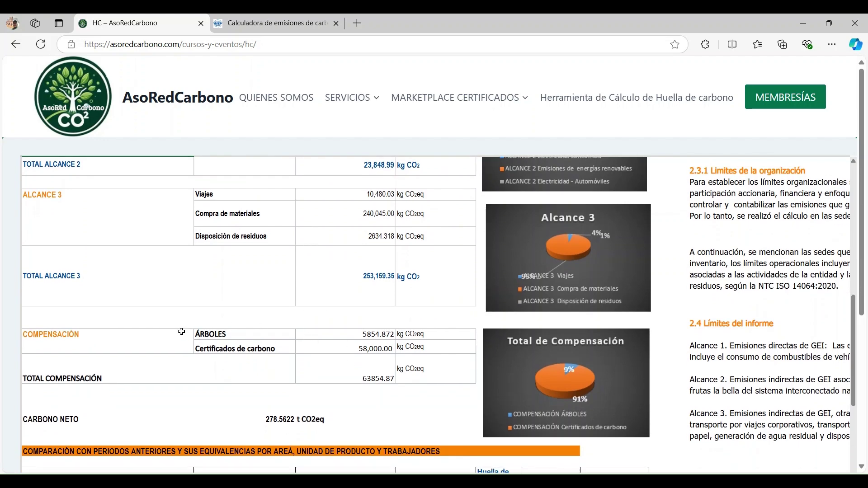
scroll(331, 350, "down", 2)
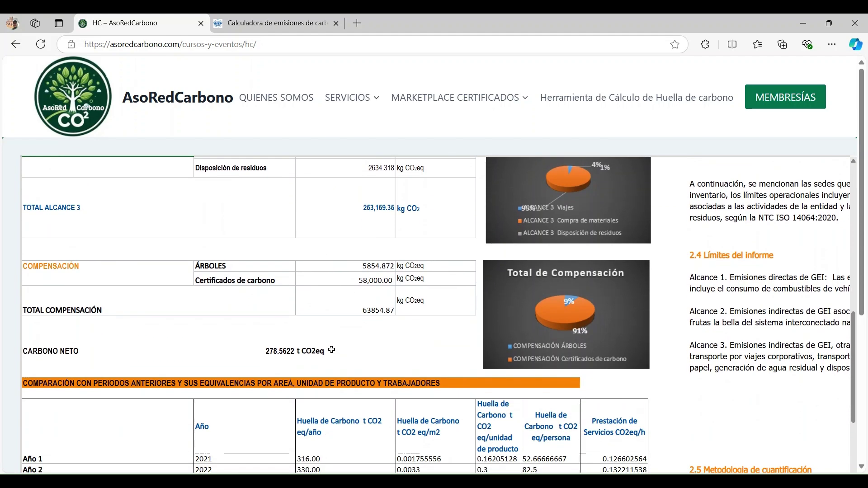
scroll(487, 306, "up", 10)
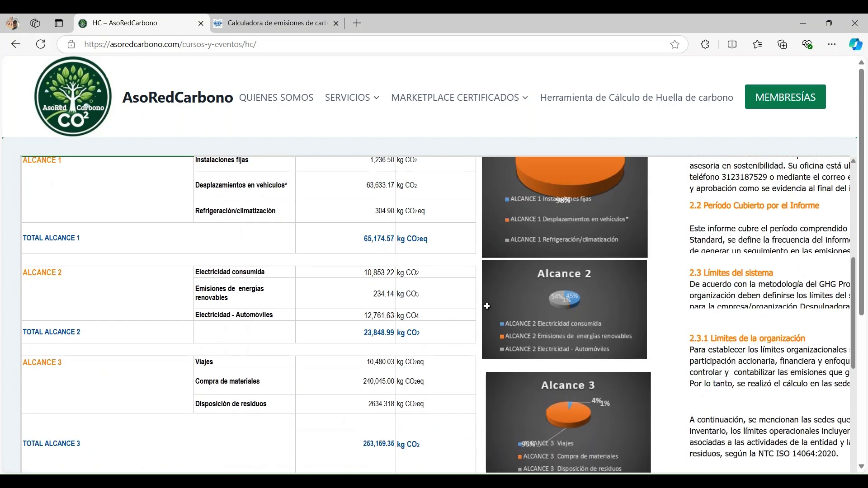
scroll(487, 306, "up", 4)
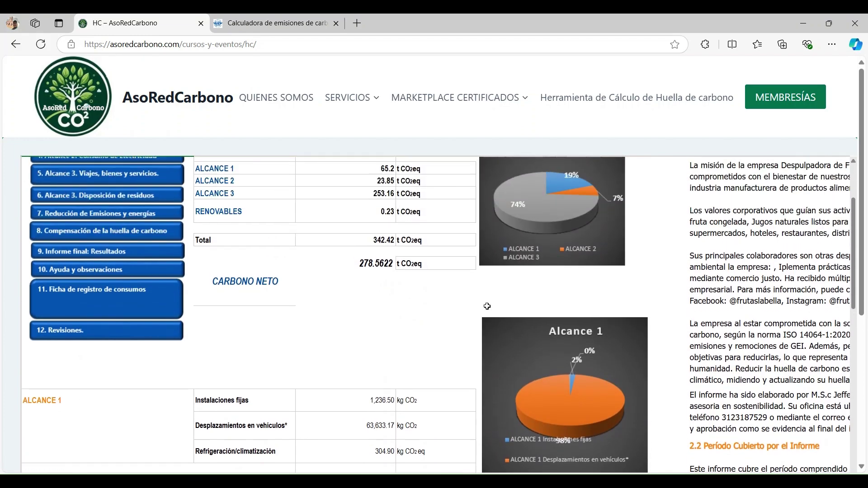
scroll(486, 306, "down", 3)
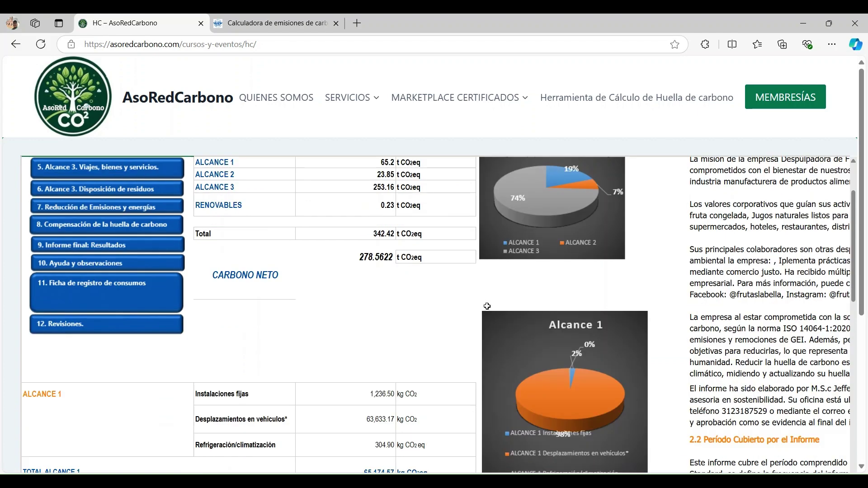
scroll(486, 306, "up", 2)
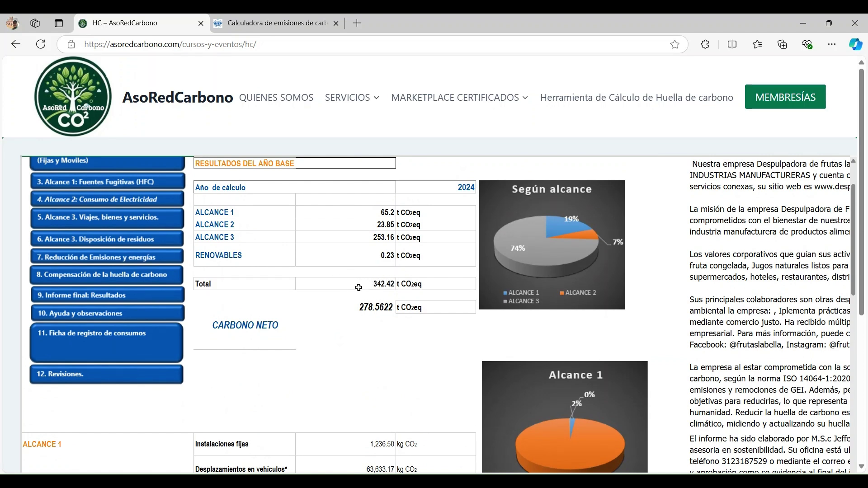
Examine the comparison with previous periods by year, area, product unit, worker and service hour, along with its yearly bar charts
scroll(362, 301, "down", 15)
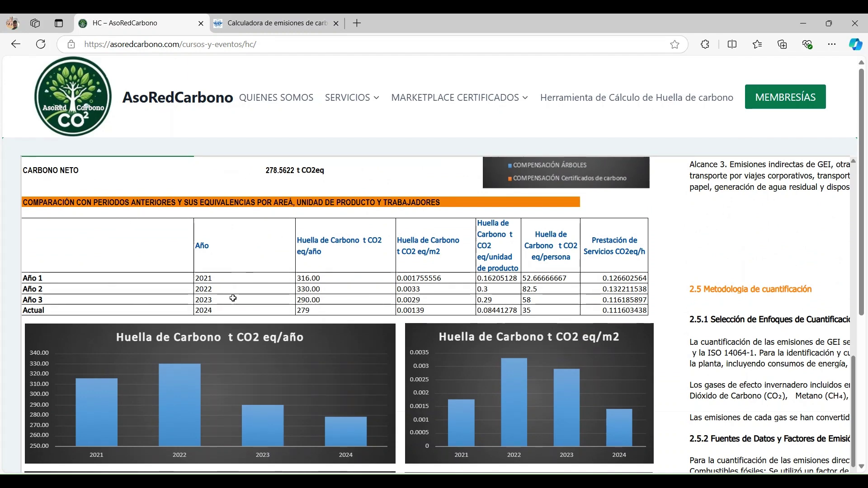
left_click(353, 248)
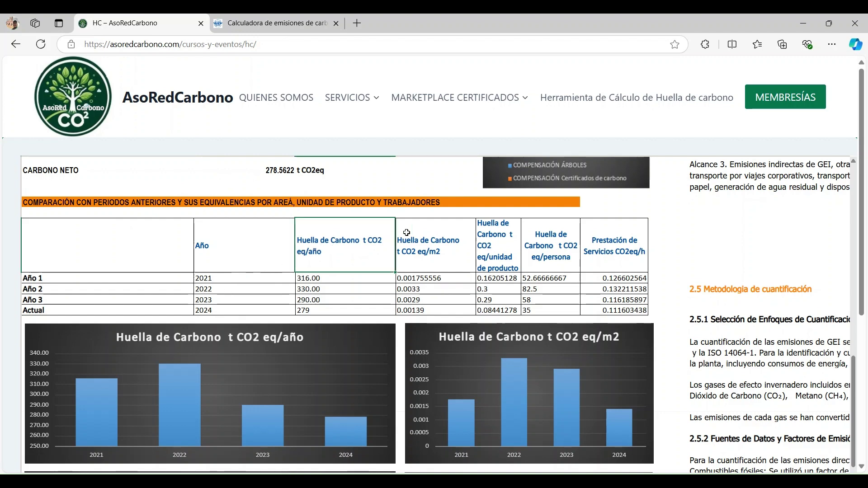
left_click(432, 249)
left_click(444, 280)
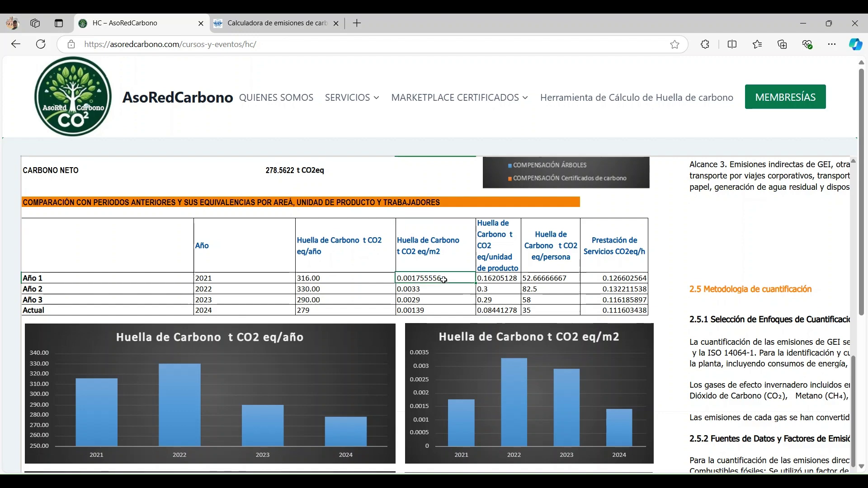
left_click(496, 250)
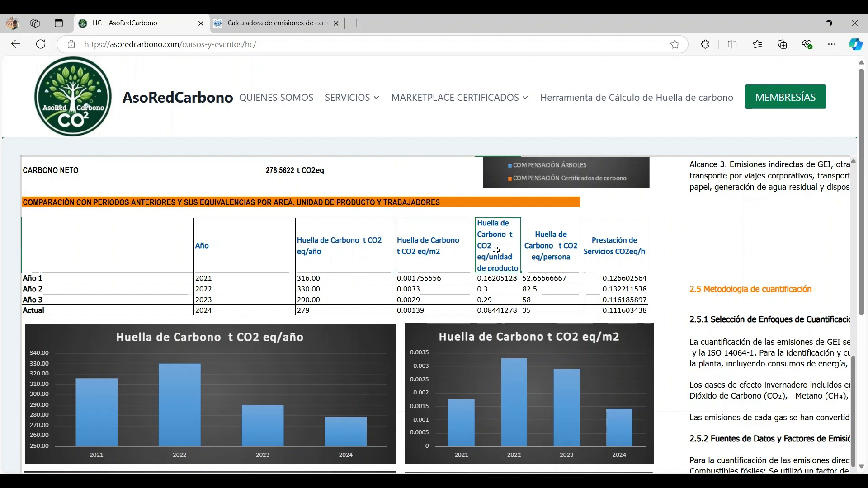
left_click(549, 310)
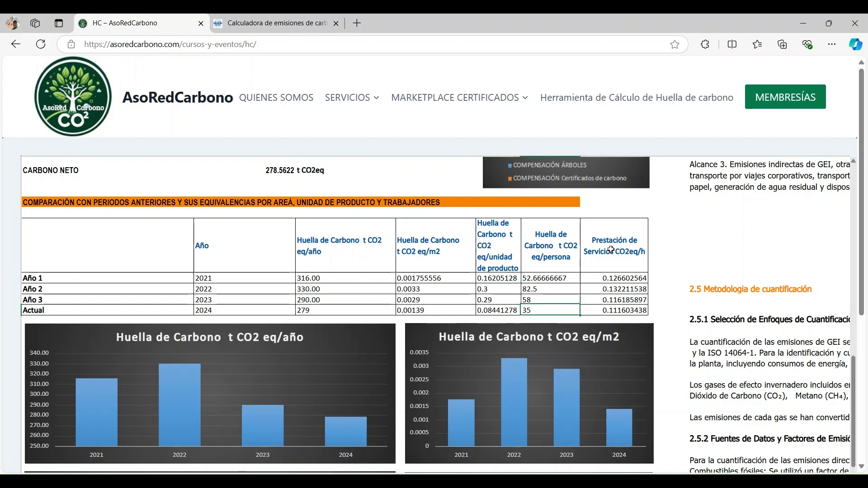
left_click(604, 311)
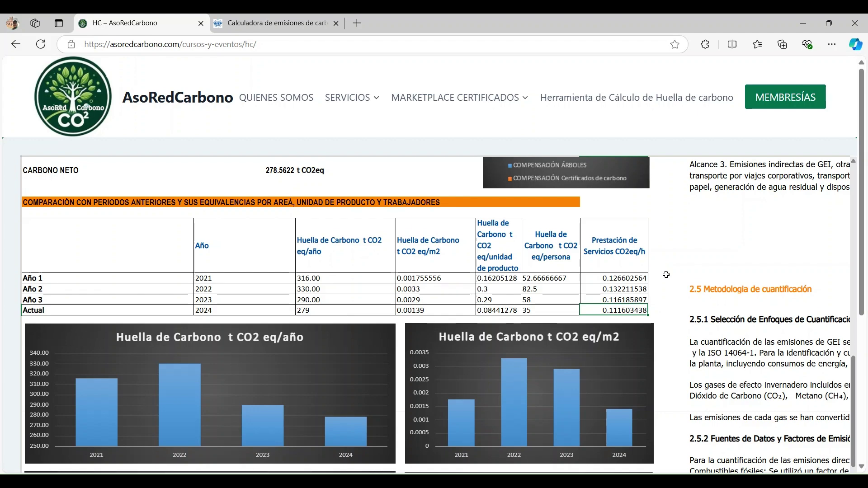
scroll(666, 274, "down", 1)
scroll(666, 275, "down", 5)
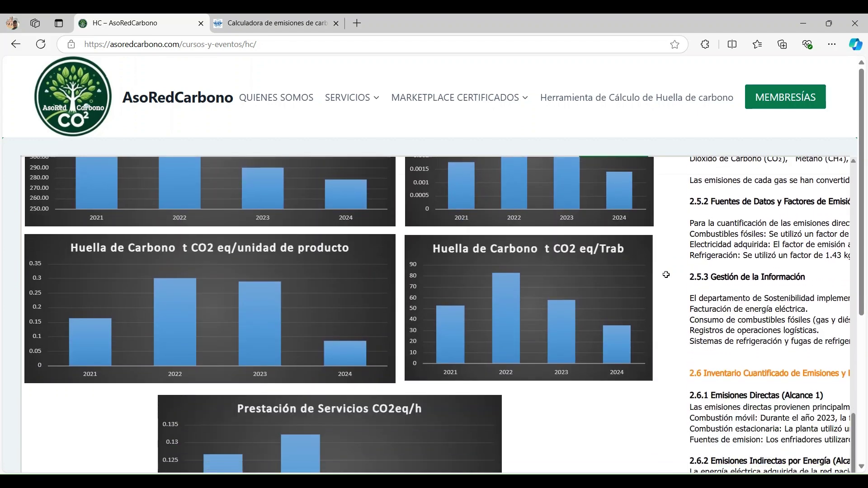
scroll(666, 275, "down", 4)
Examine the opening sections of the GEI emissions report: organisation description, period covered, system limits and organisational limits
scroll(666, 274, "up", 9)
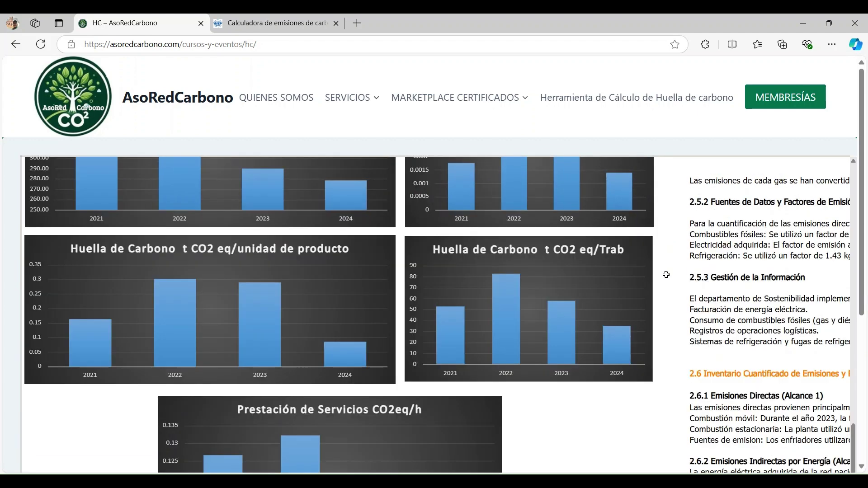
scroll(666, 274, "up", 10)
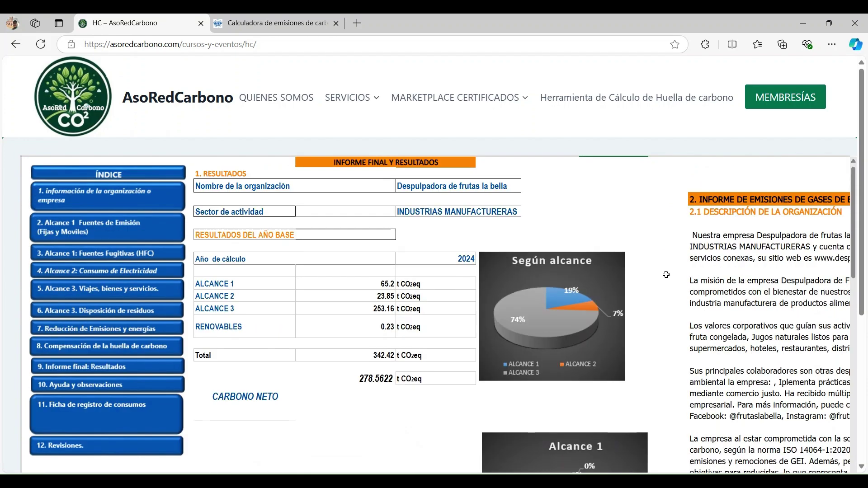
scroll(666, 275, "right", 6)
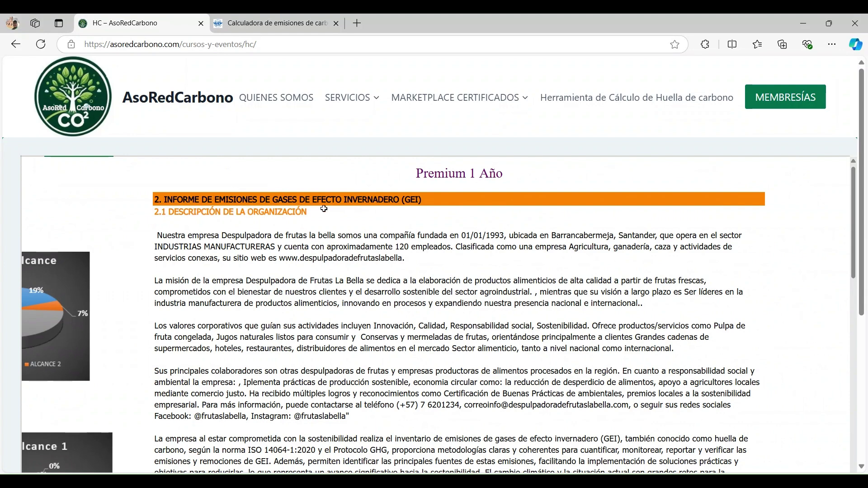
scroll(295, 273, "down", 3)
scroll(294, 274, "down", 5)
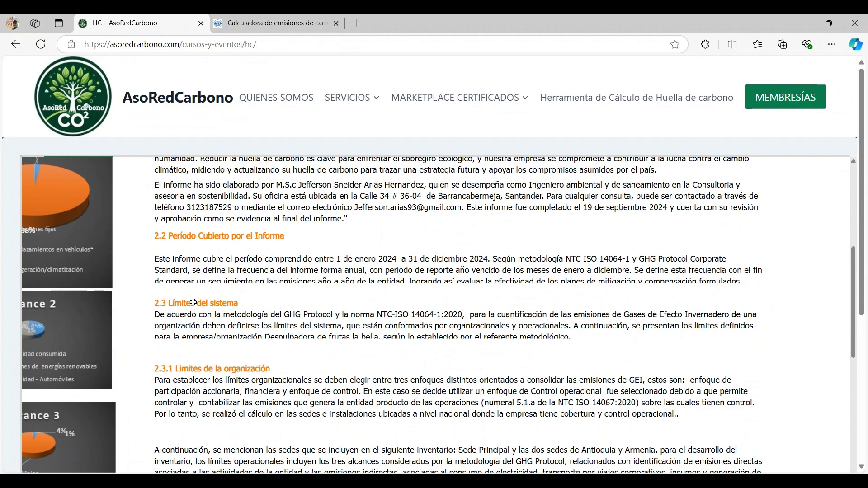
scroll(259, 305, "down", 1)
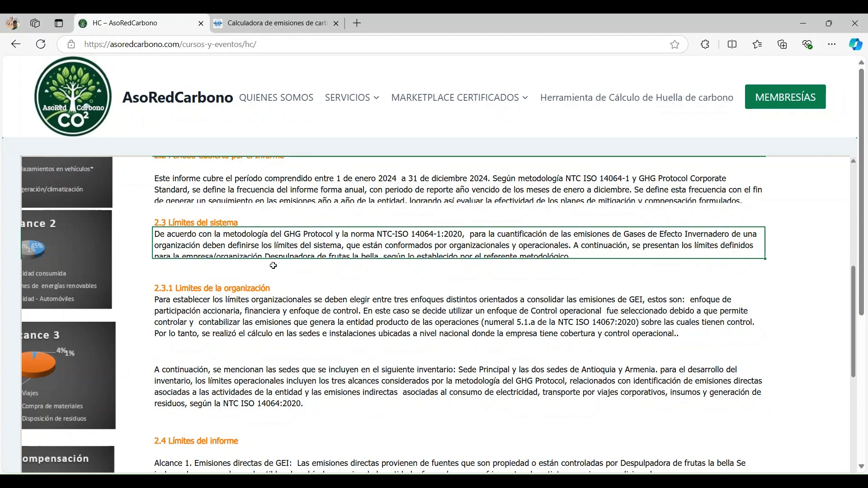
scroll(276, 266, "down", 3)
scroll(275, 266, "down", 1)
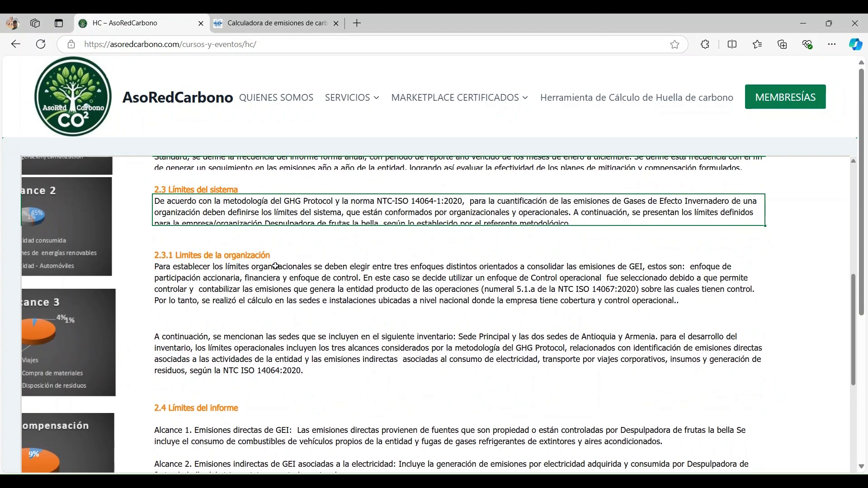
scroll(267, 324, "down", 5)
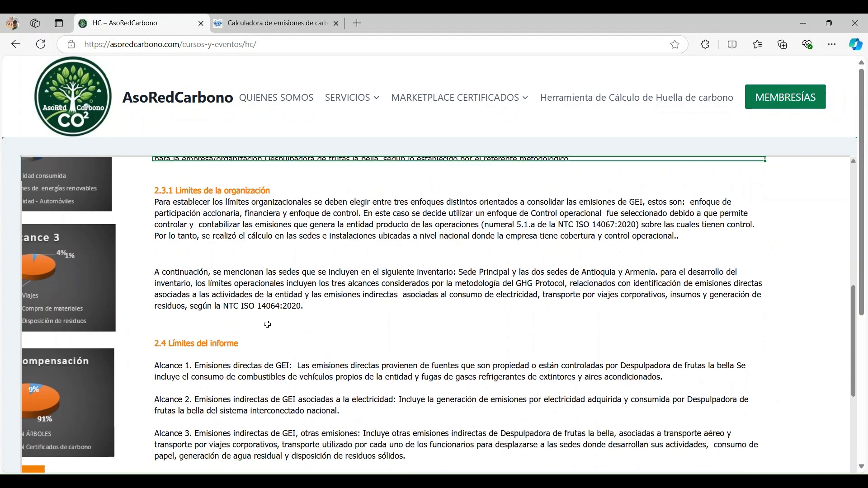
Examine the report limits for Alcance 1–3, the quantification methodology, the data sources and emission factors, and the information management section
left_click(205, 305)
left_click(253, 345)
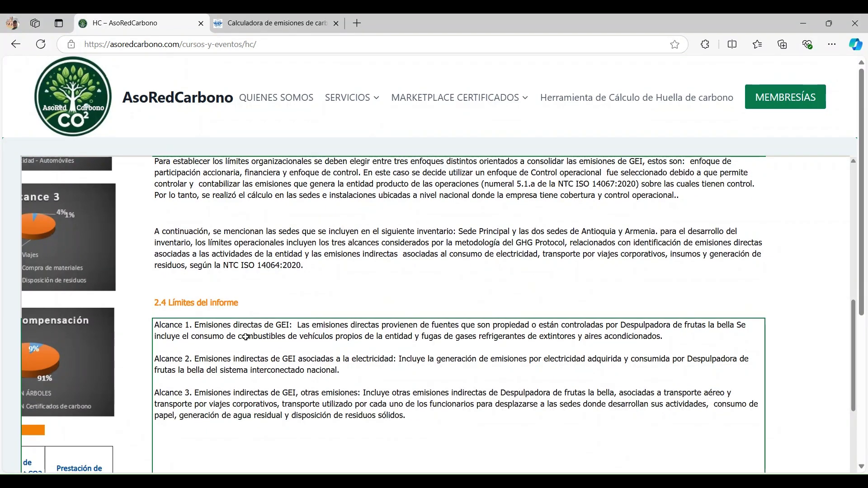
scroll(261, 285, "down", 4)
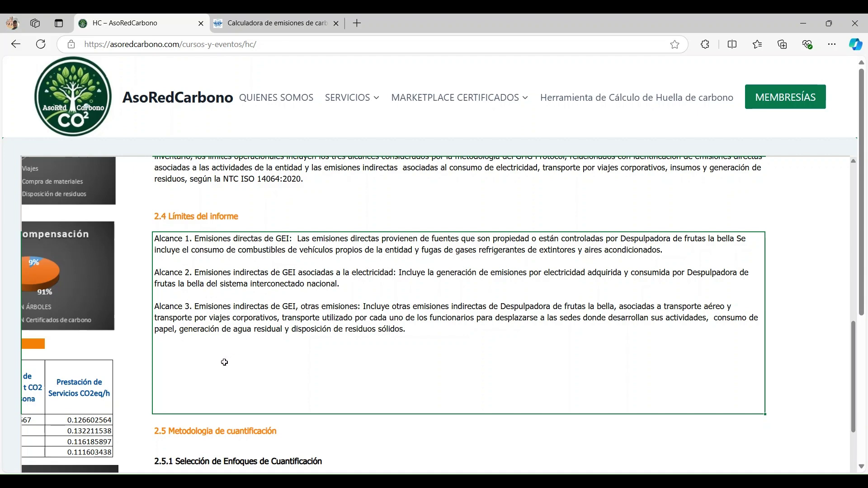
scroll(346, 319, "down", 2)
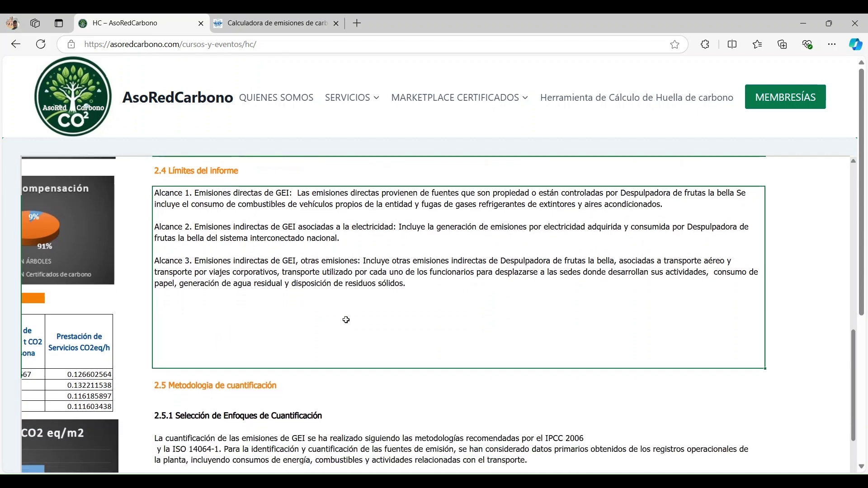
scroll(262, 320, "down", 3)
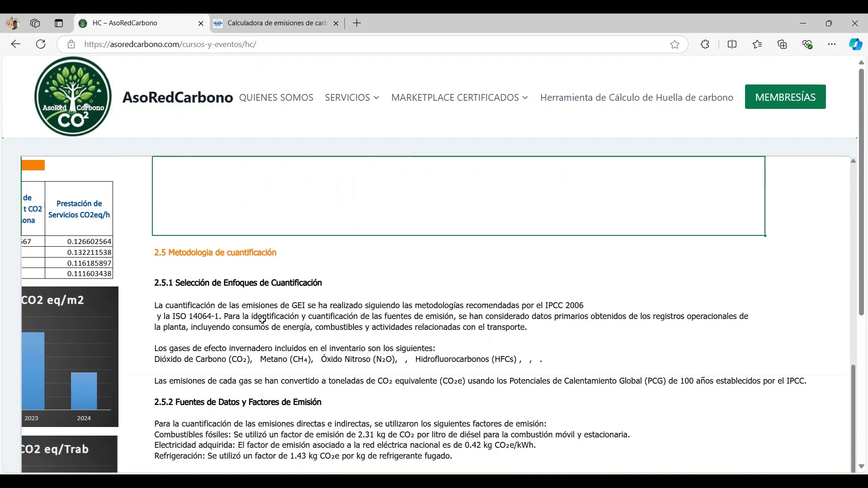
scroll(262, 319, "down", 2)
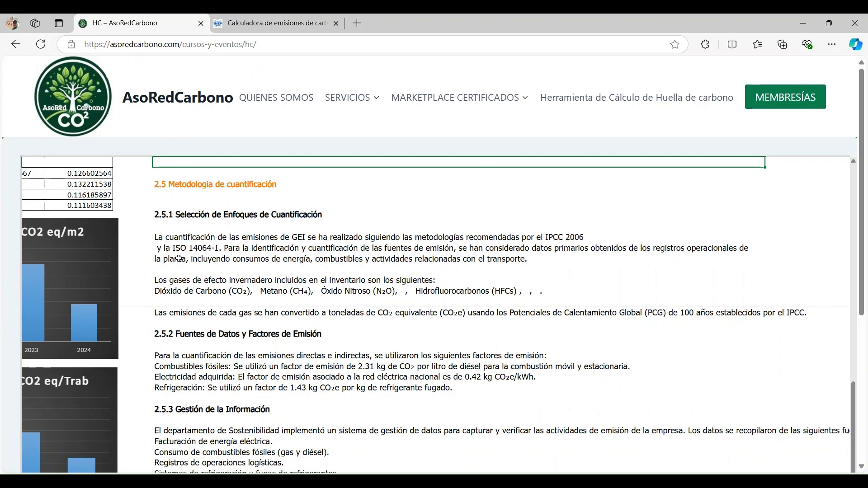
scroll(402, 294, "down", 2)
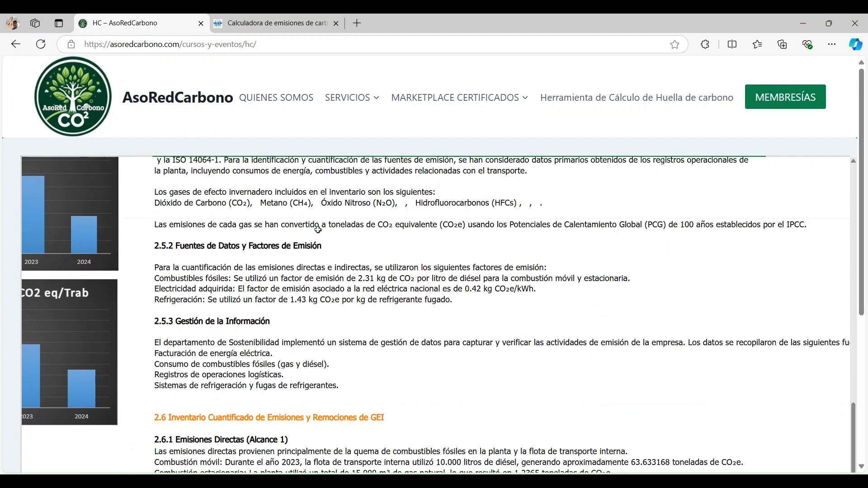
scroll(328, 244, "down", 2)
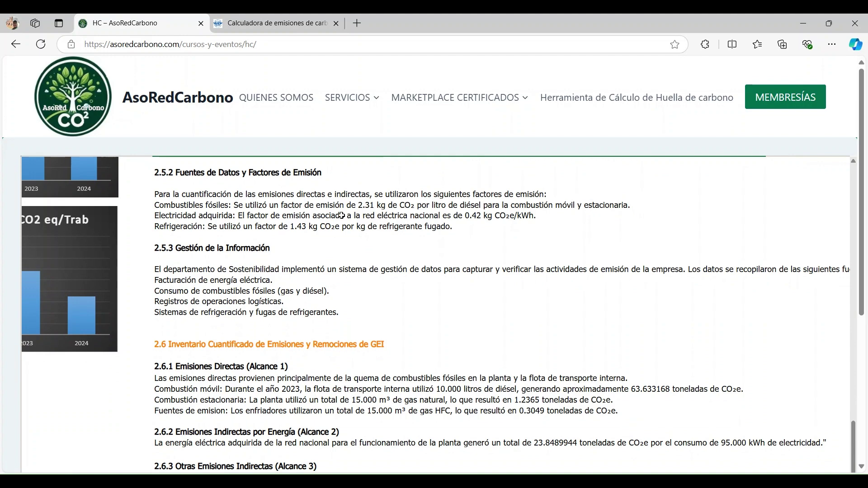
scroll(309, 281, "down", 3)
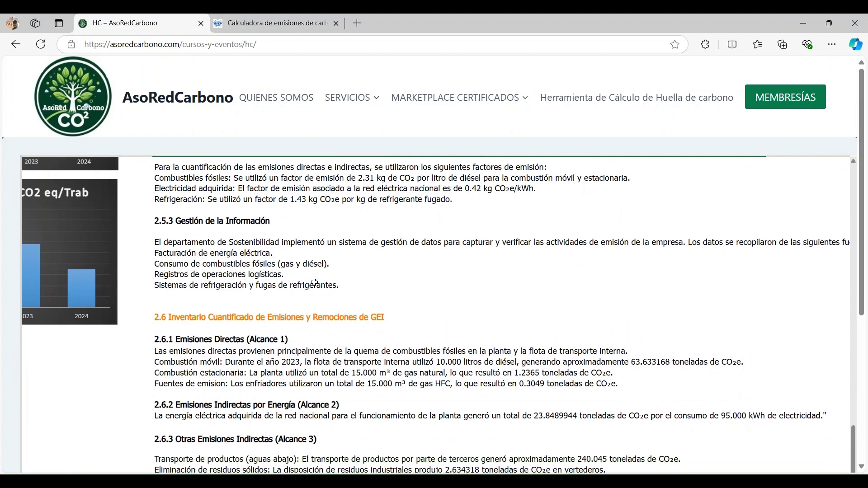
Examine the quantified emissions inventory for Alcance 1–3, the conclusions and the Huella de carbono footprint chart
scroll(315, 282, "down", 3)
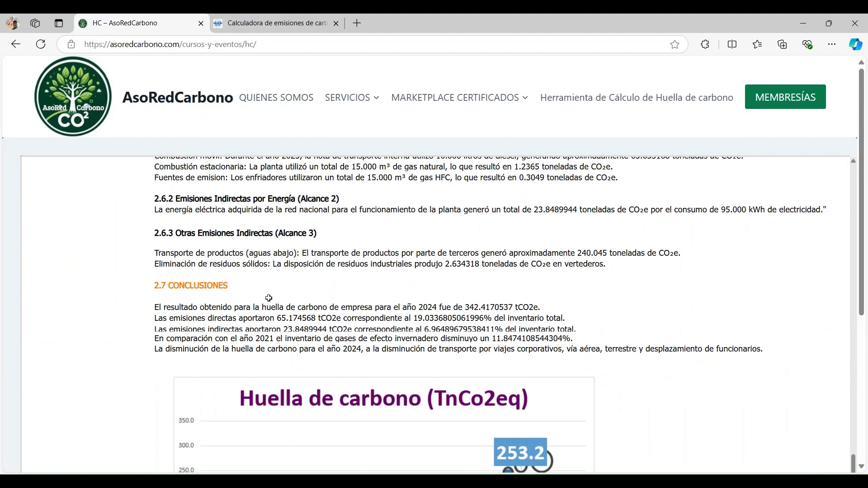
scroll(330, 276, "up", 3)
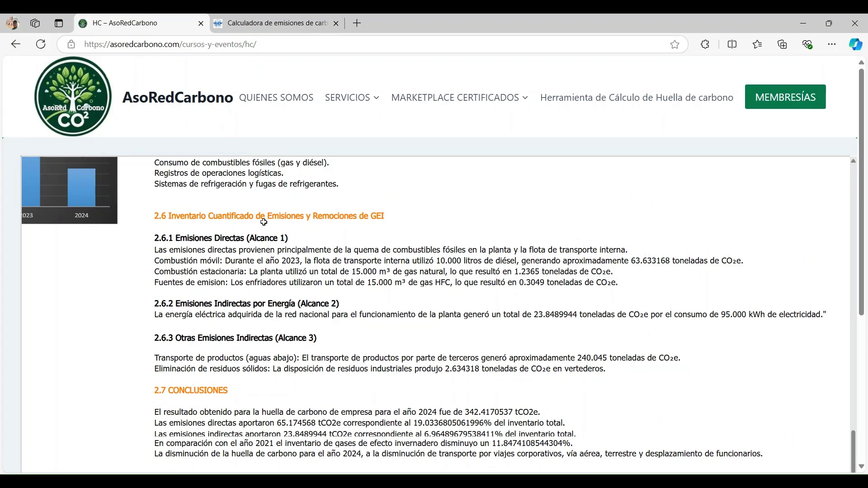
scroll(323, 353, "down", 2)
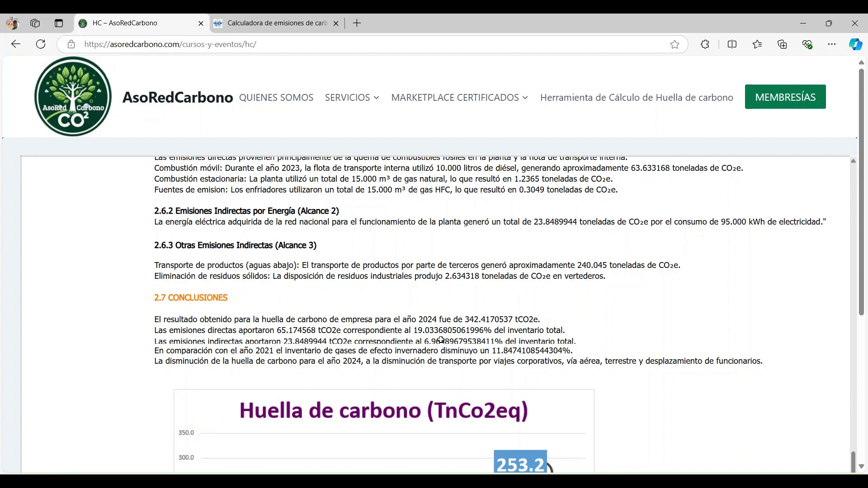
scroll(609, 331, "down", 1)
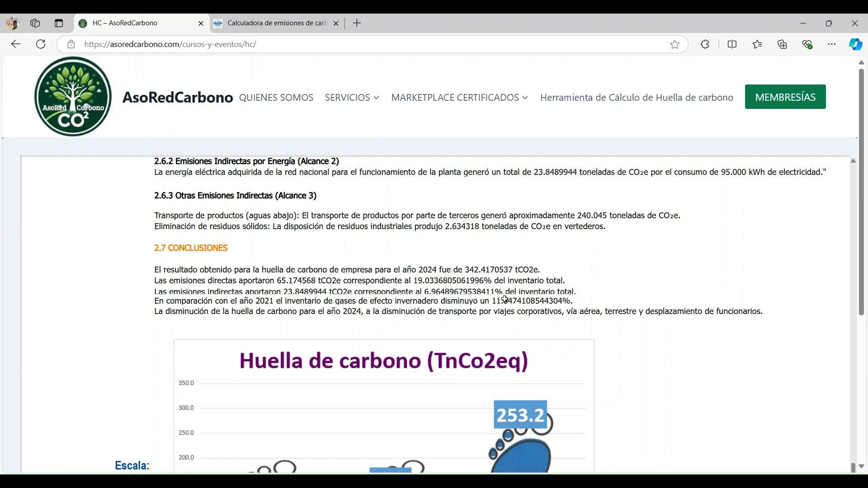
scroll(280, 317, "down", 1)
scroll(280, 317, "down", 1)
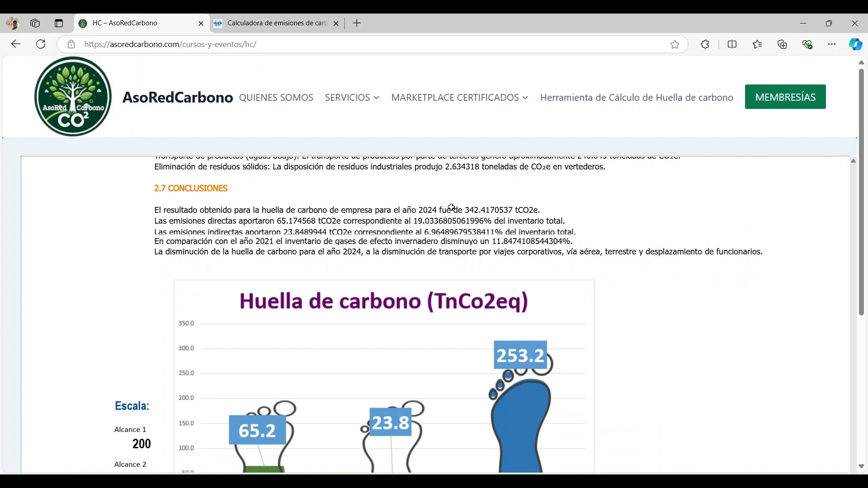
scroll(692, 292, "down", 2)
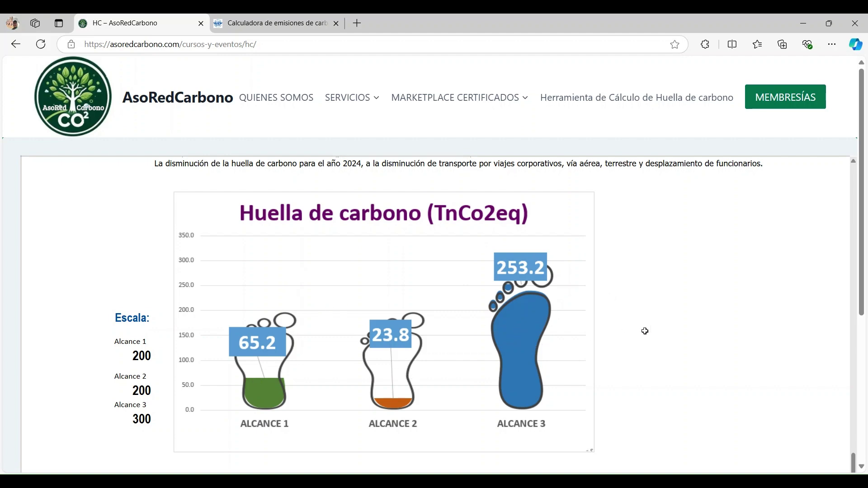
scroll(237, 274, "up", 1)
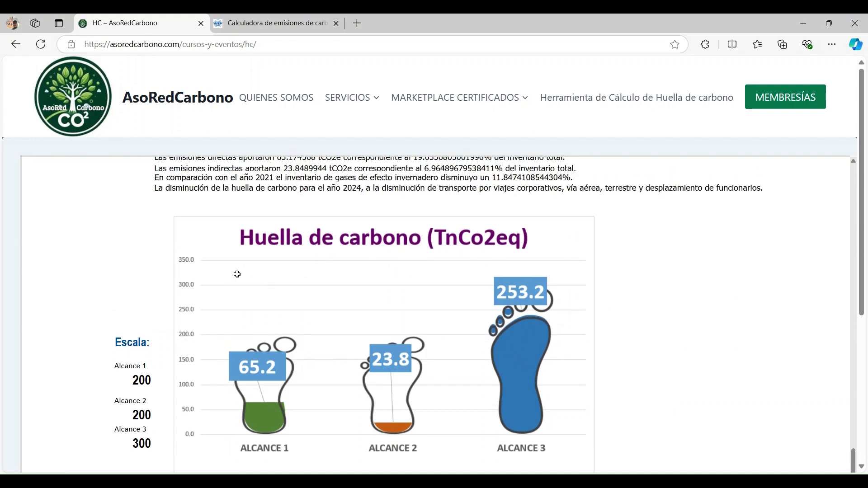
Return from the footprint chart toward the beginning of the emissions report
scroll(236, 275, "up", 5)
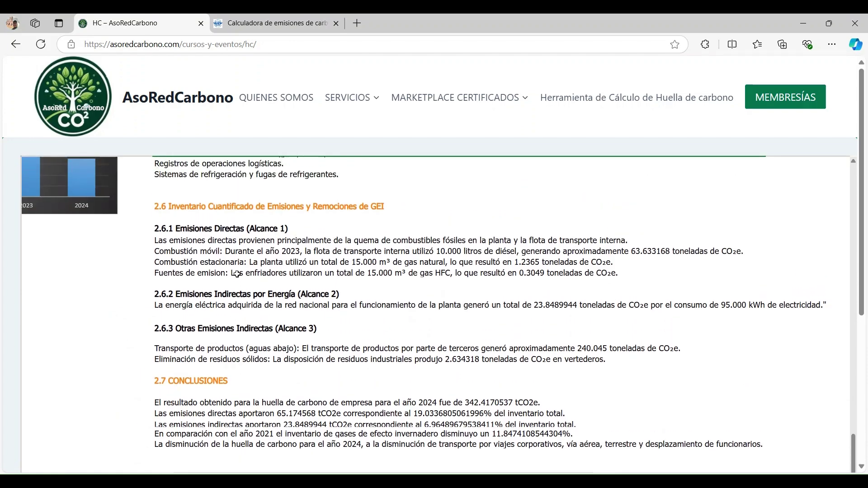
scroll(237, 274, "up", 10)
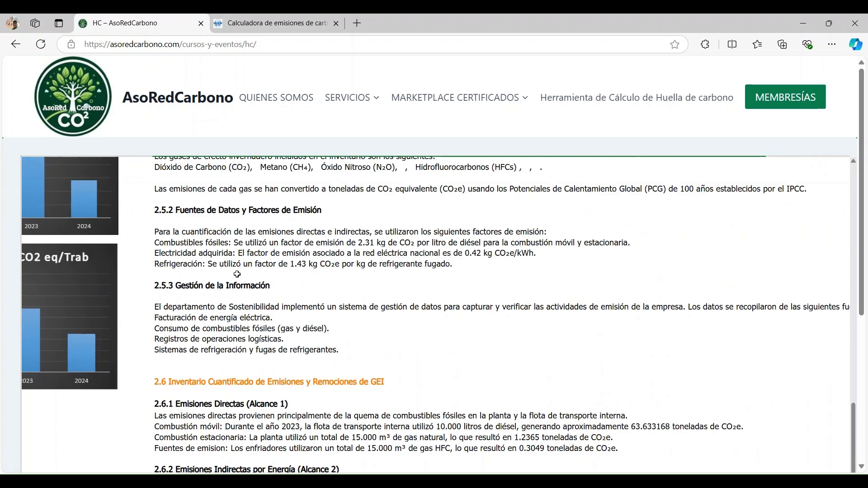
scroll(236, 275, "up", 10)
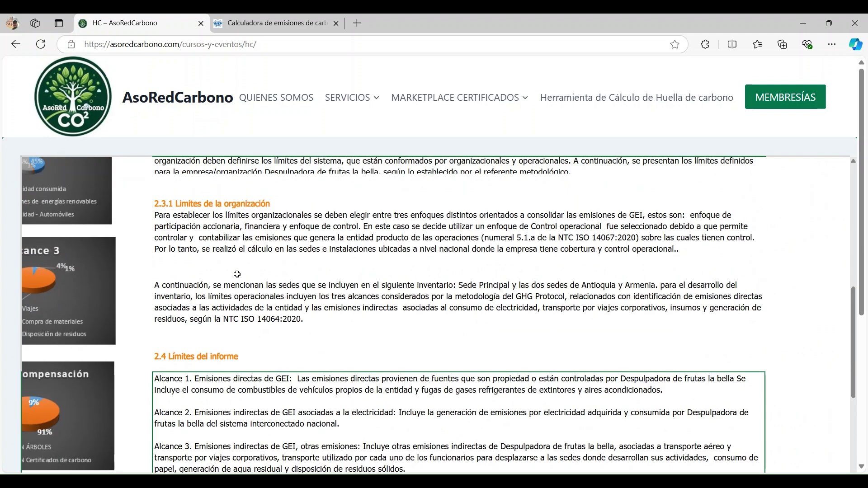